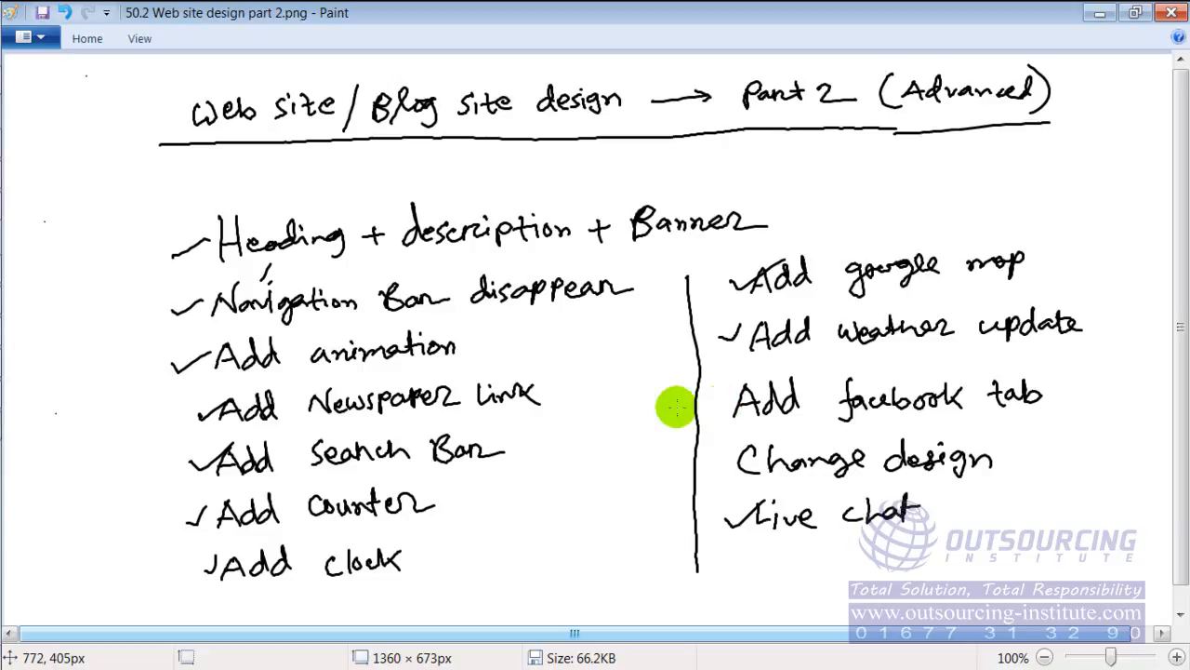
# Step: Switch to Firefox and examine the social sharing buttons on the jagobd.com page and the bdnews24.com article
pyautogui.hotkey('alt', 'Tab')
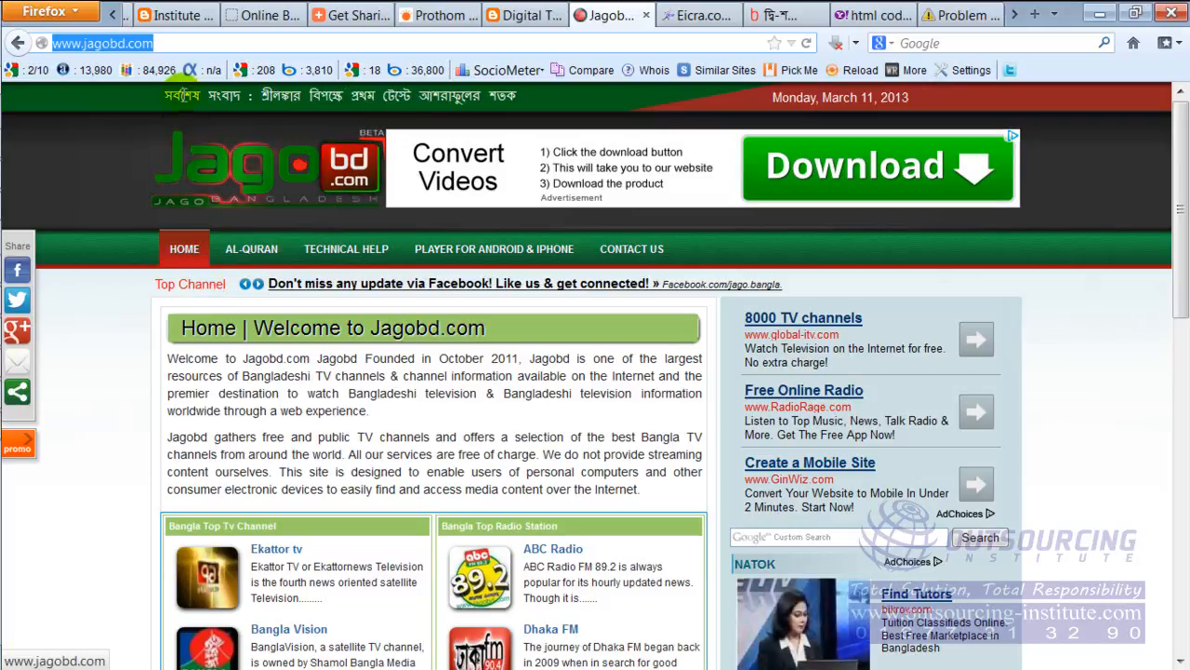
pyautogui.click(177, 43)
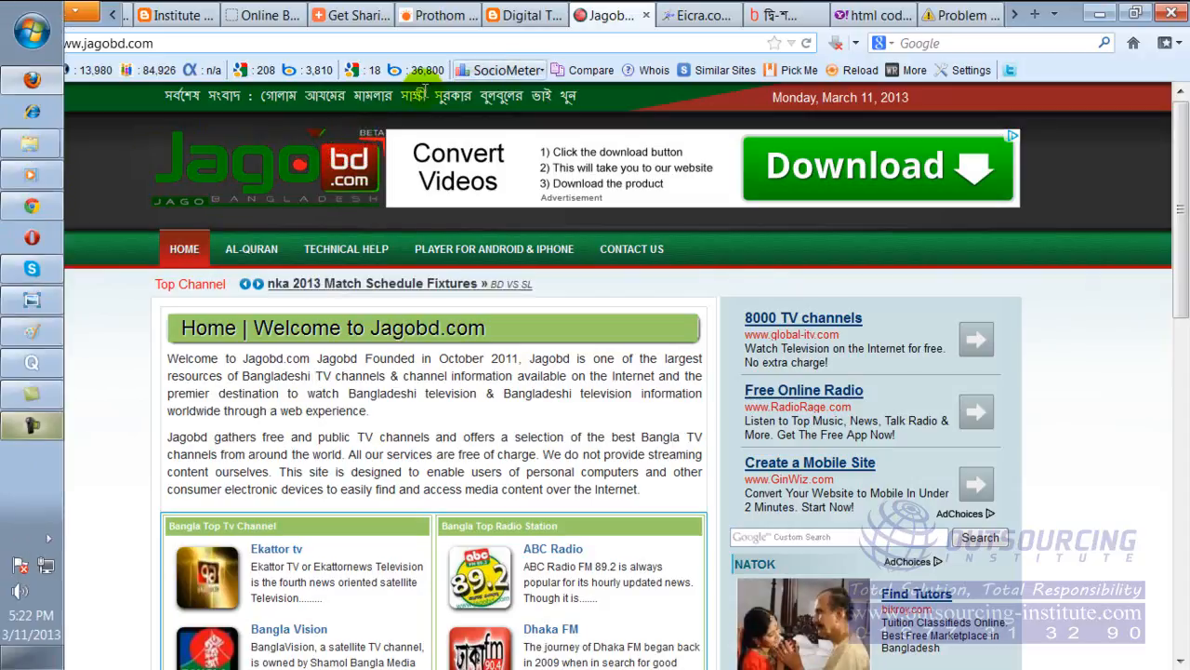
pyautogui.click(771, 15)
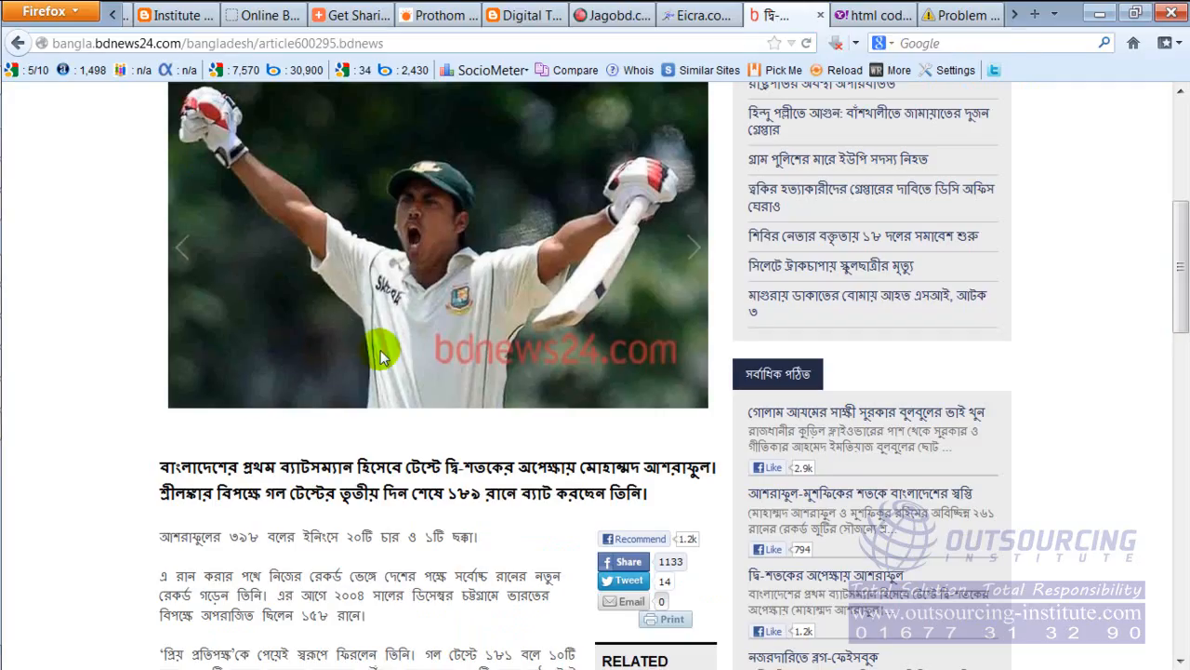
pyautogui.scroll(5, 355, 264)
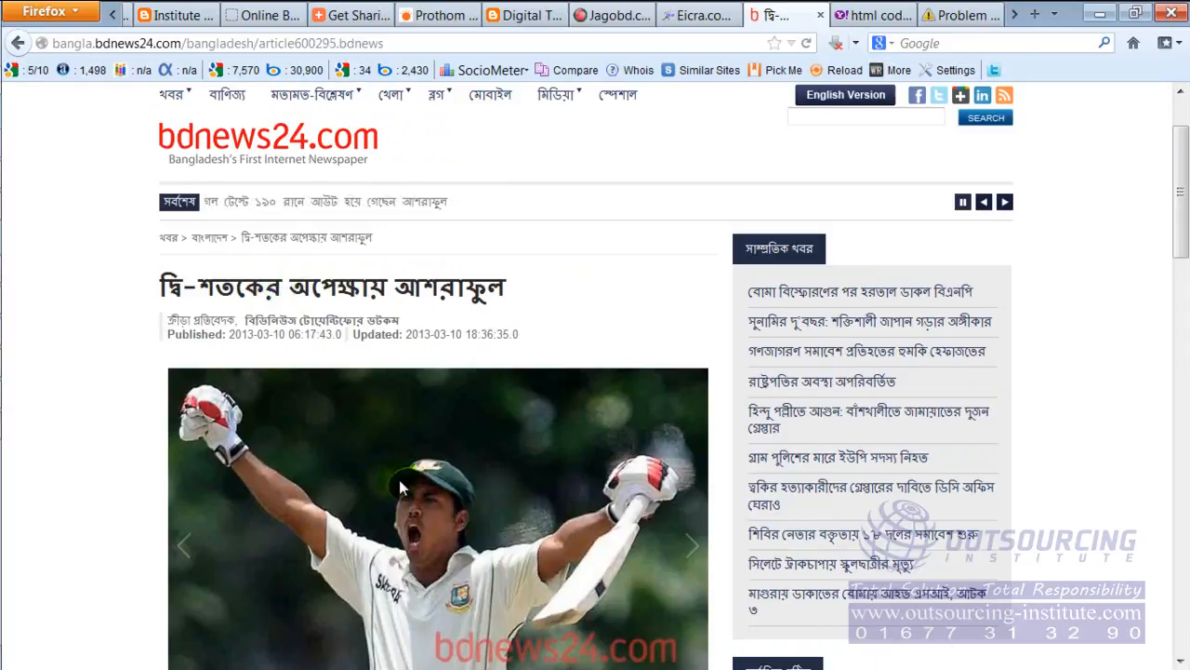
pyautogui.scroll(-5, 399, 480)
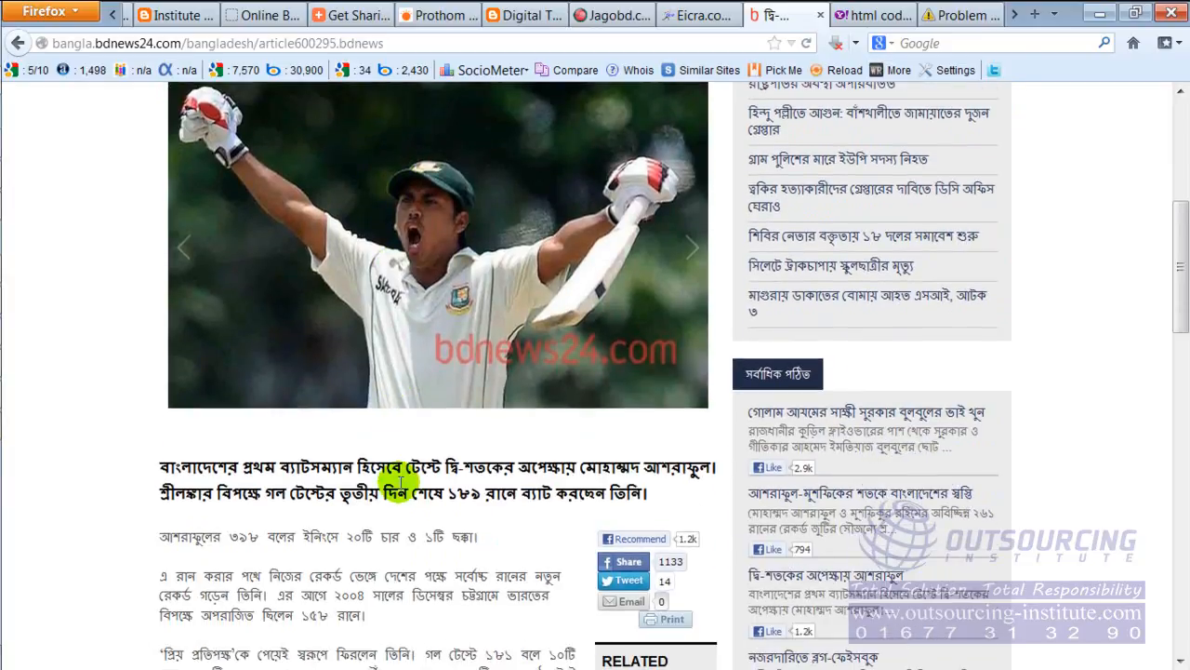
pyautogui.scroll(2, 399, 480)
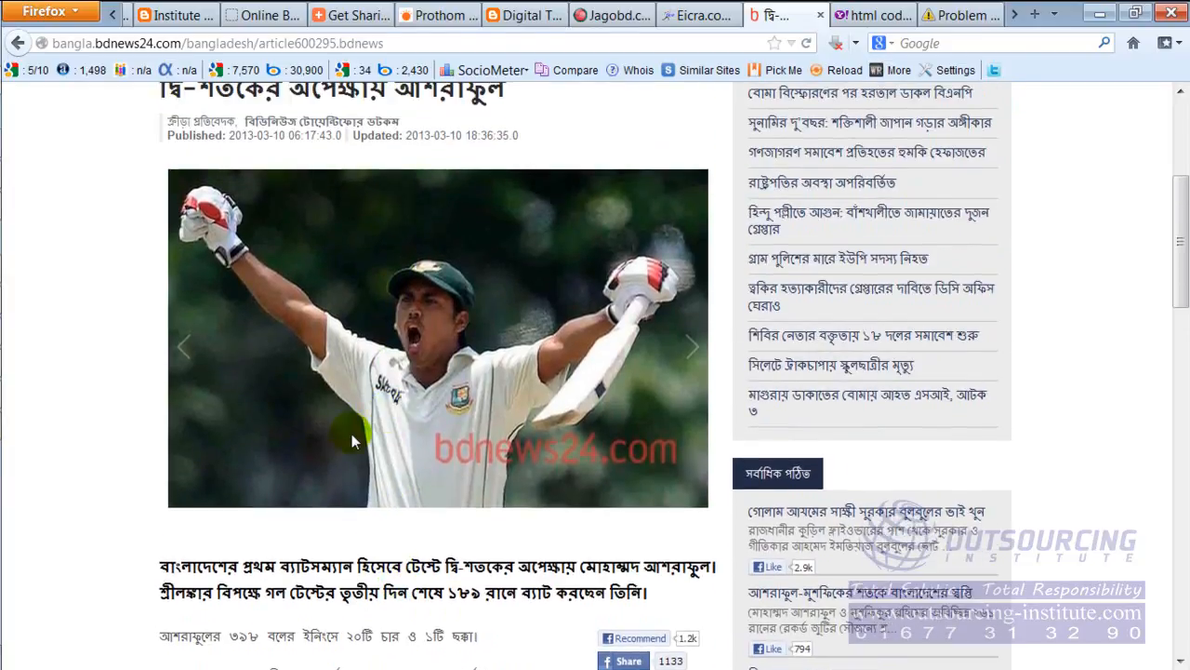
pyautogui.scroll(-4, 412, 470)
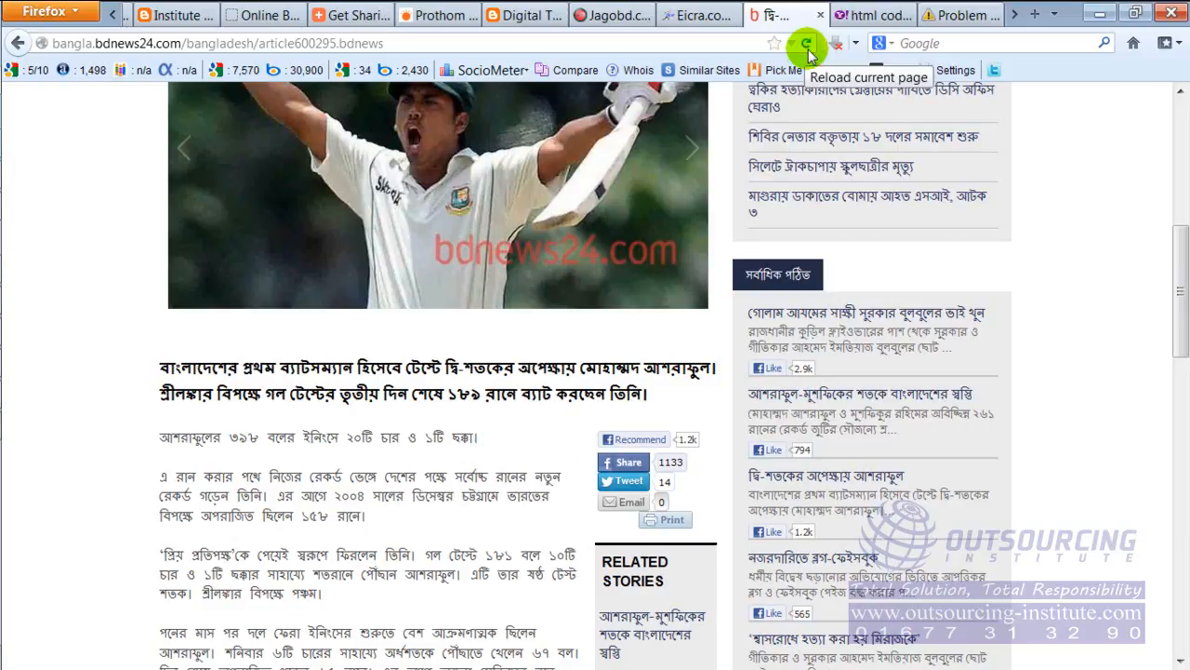
pyautogui.click(410, 44)
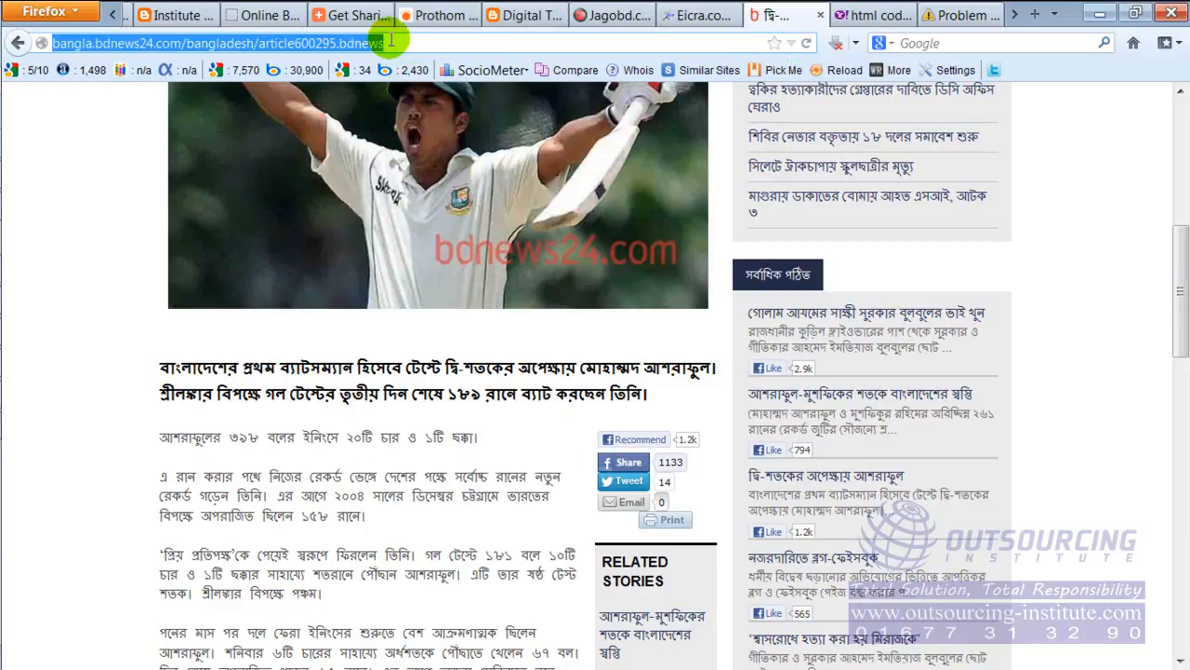
pyautogui.click(355, 18)
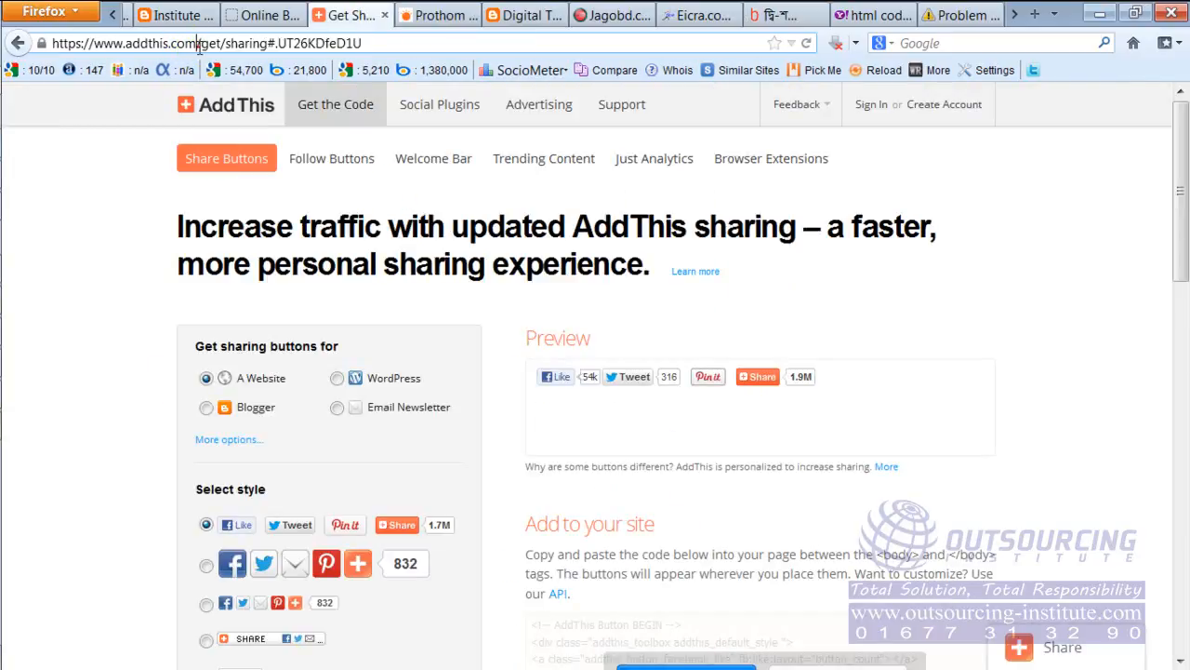
pyautogui.moveTo(198, 43); pyautogui.dragTo(362, 45)
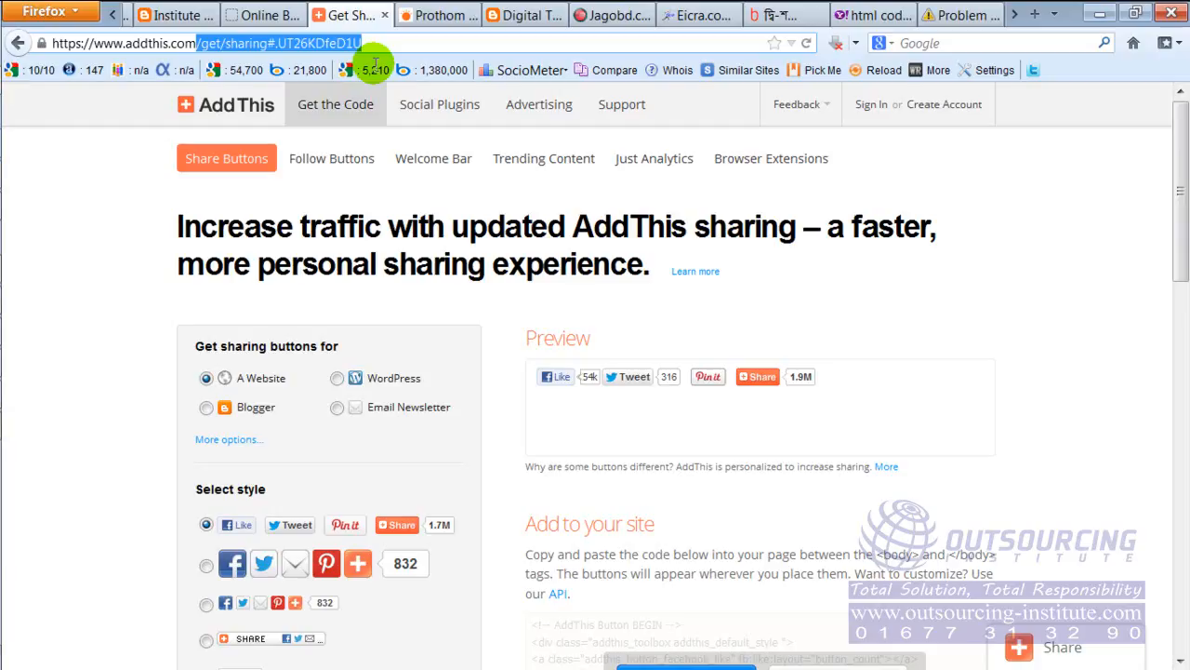
pyautogui.moveTo(372, 43); pyautogui.dragTo(5, 42)
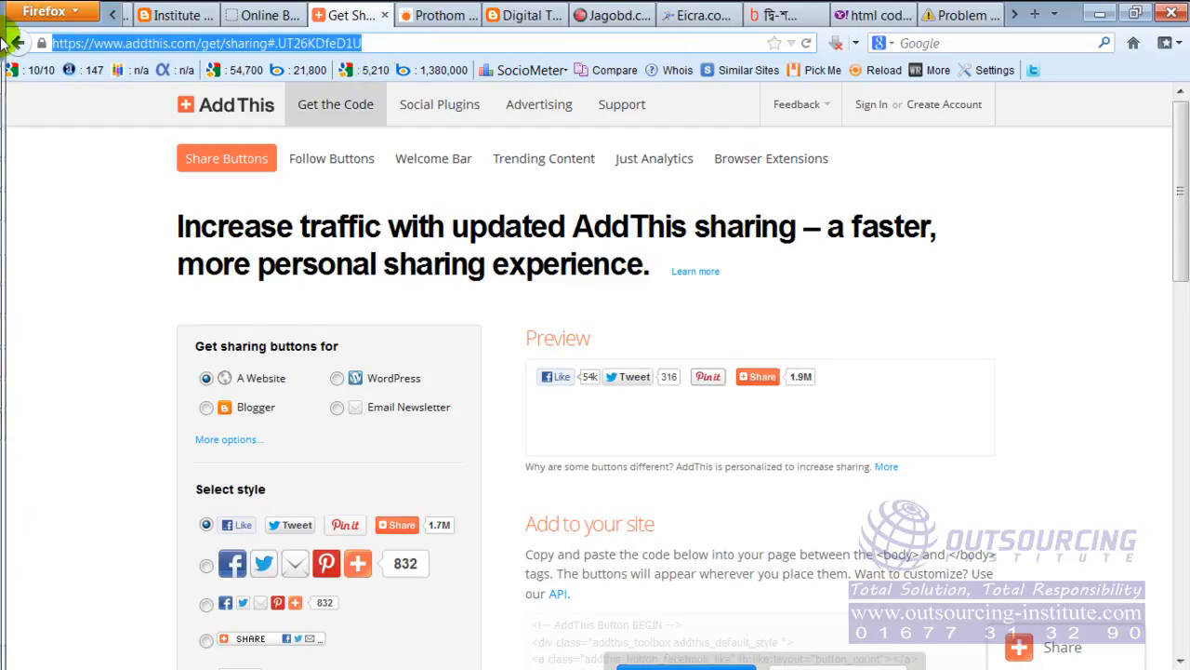
pyautogui.moveTo(4, 42)
pyautogui.write('www')
pyautogui.write('.addthi')
pyautogui.write('s.com')
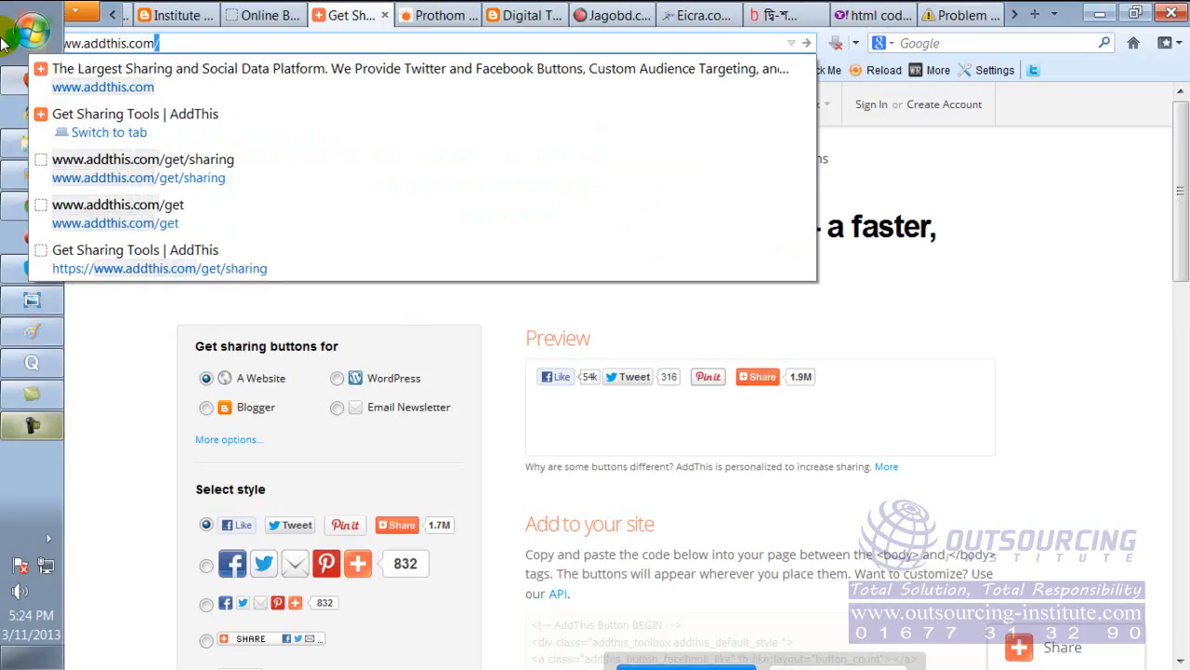
pyautogui.press('Return')
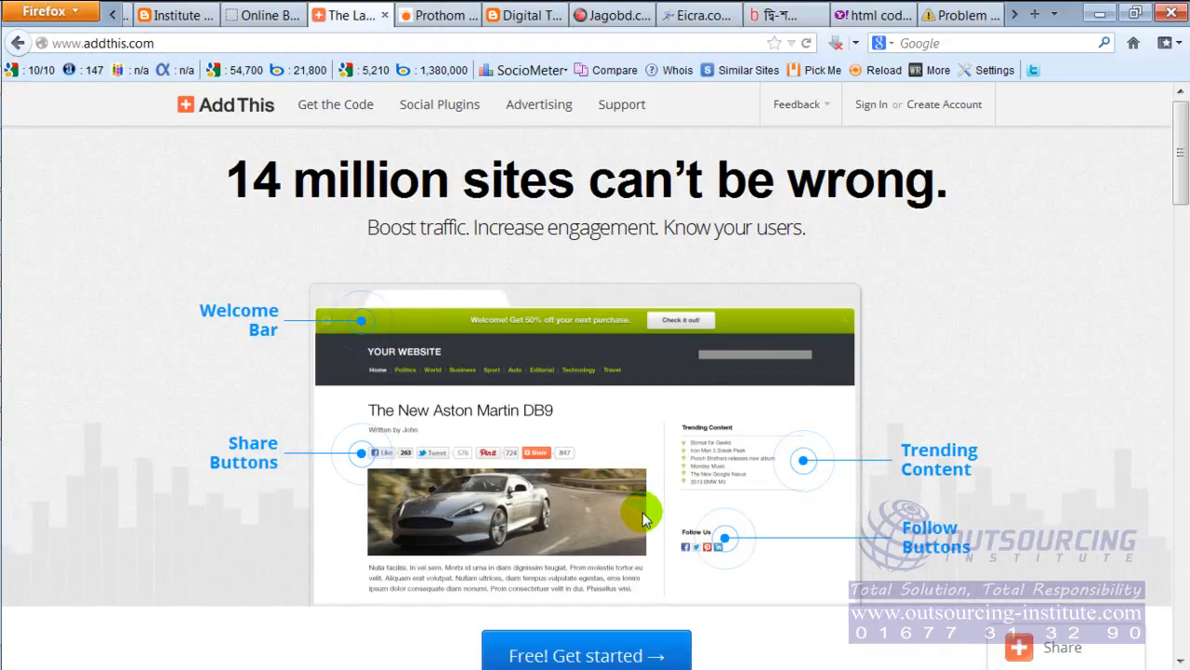
# Step: Look over the AddThis home page and open its Get the Code page for share buttons
pyautogui.scroll(-5, 640, 511)
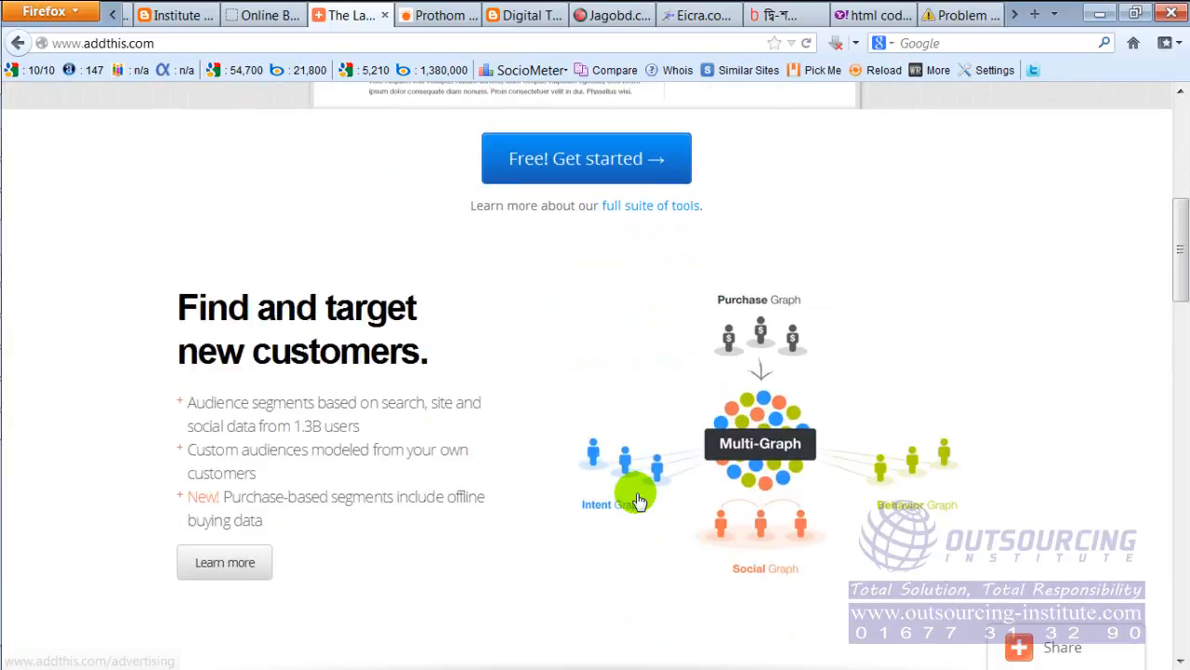
pyautogui.scroll(-4, 633, 491)
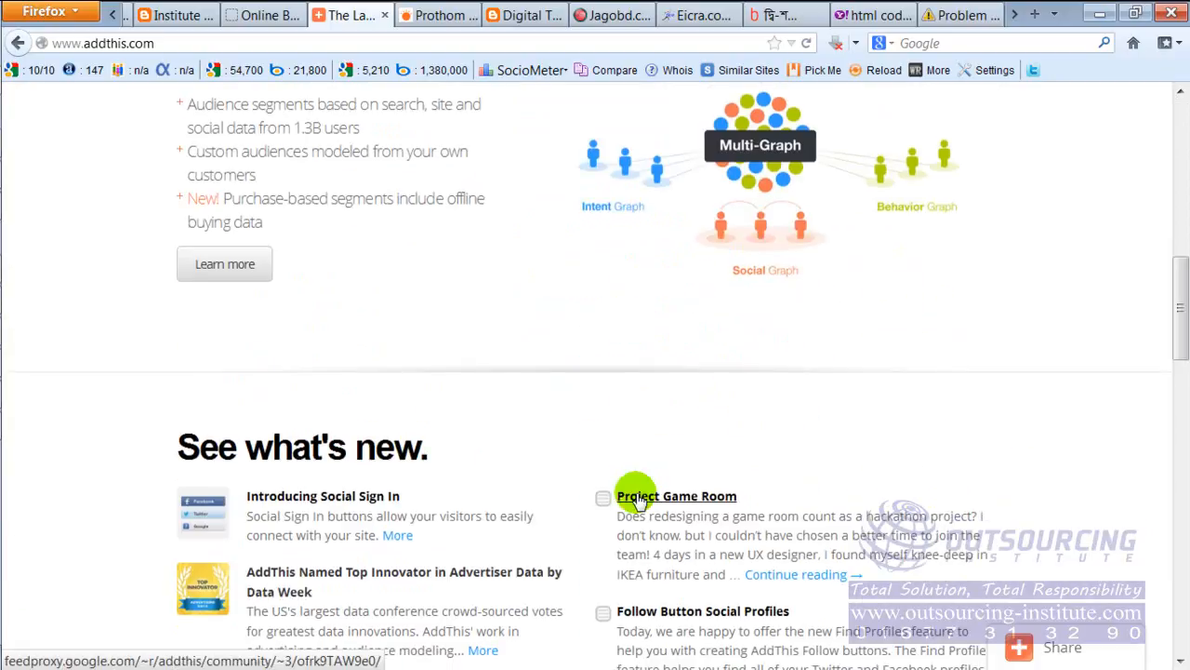
pyautogui.scroll(5, 614, 491)
pyautogui.scroll(3, 618, 490)
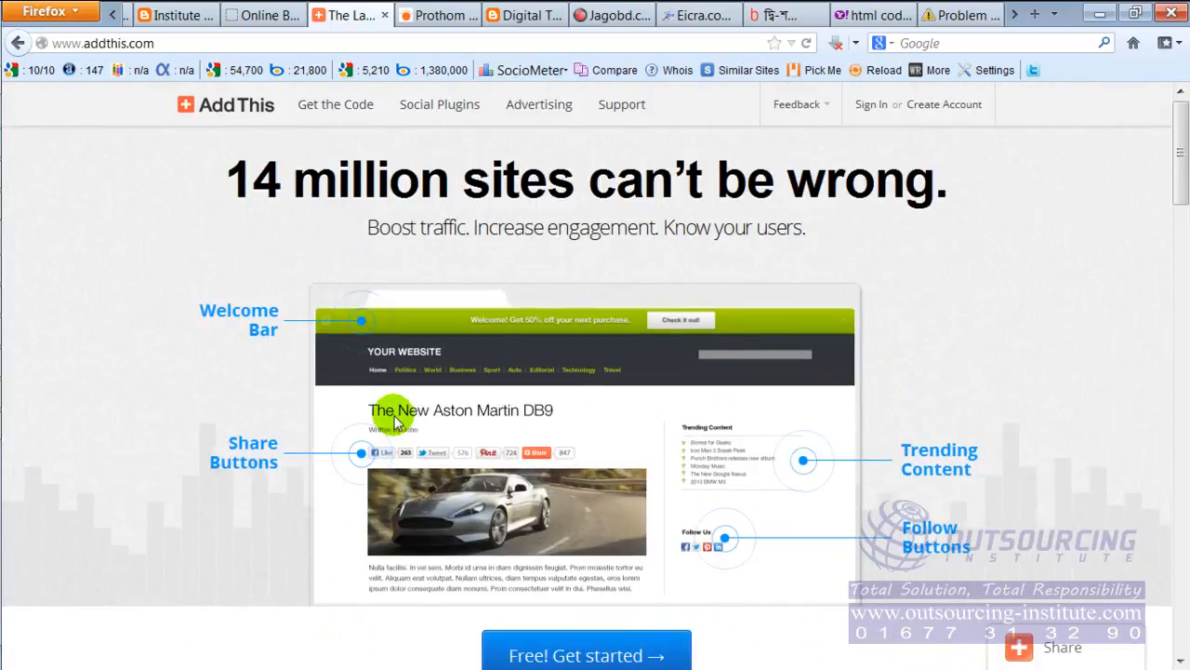
pyautogui.click(330, 112)
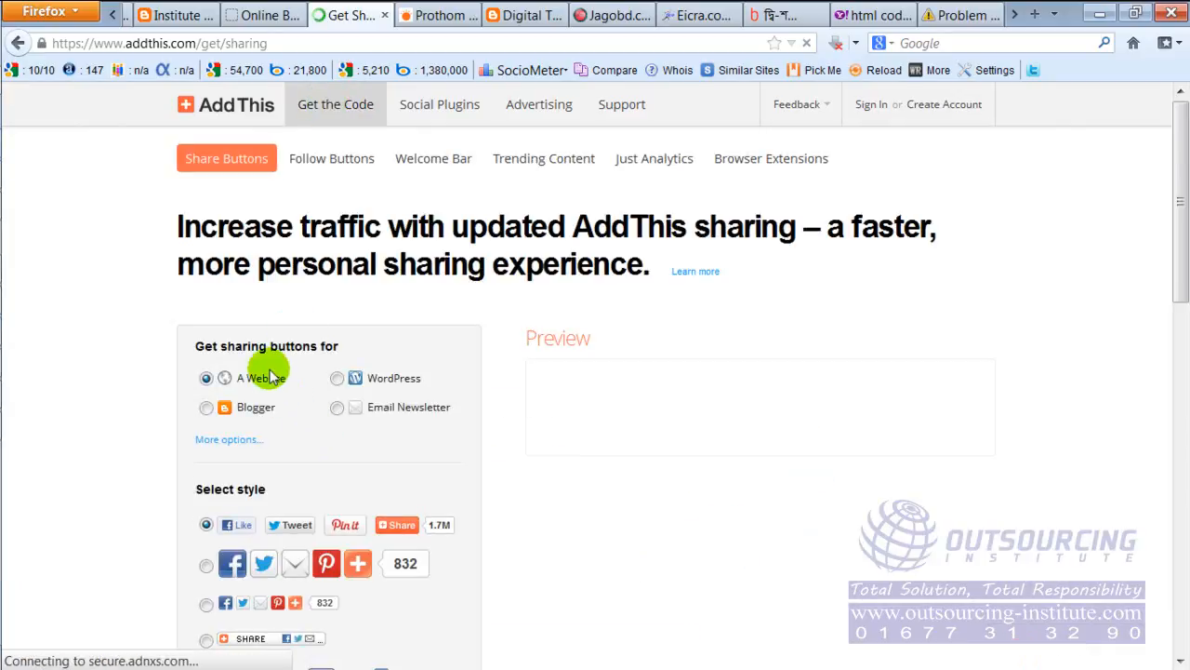
# Step: Select the large-icon horizontal share button style with a counter and review its preview and code area
pyautogui.scroll(-2, 277, 538)
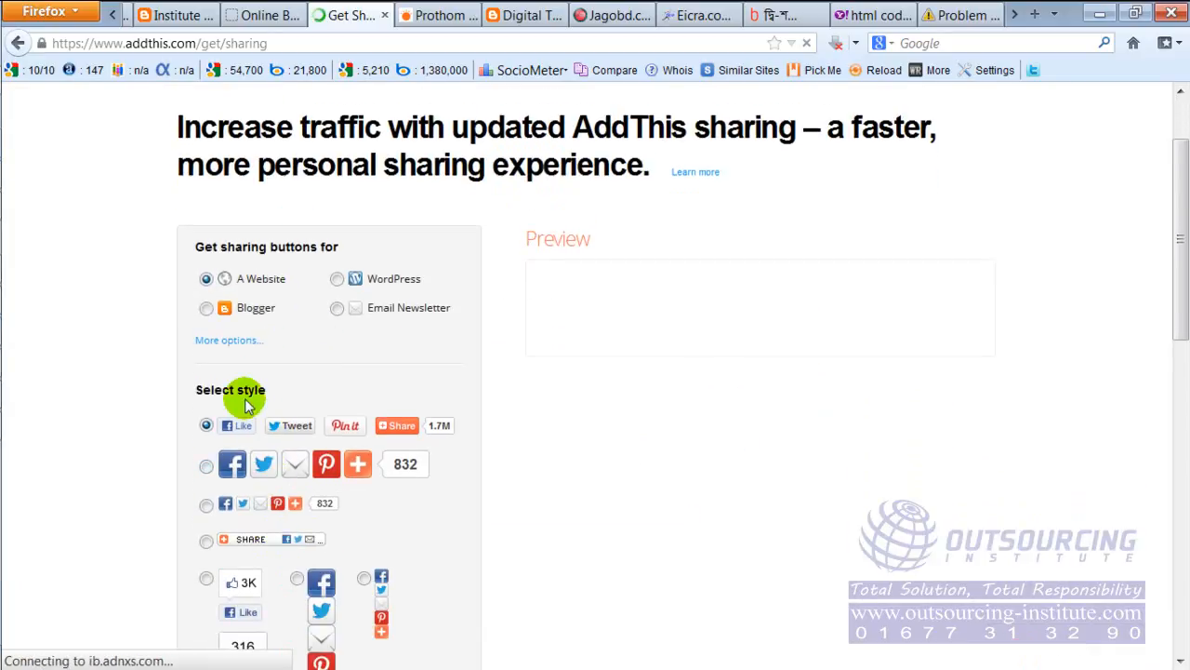
pyautogui.scroll(-1, 249, 552)
pyautogui.scroll(-2, 247, 553)
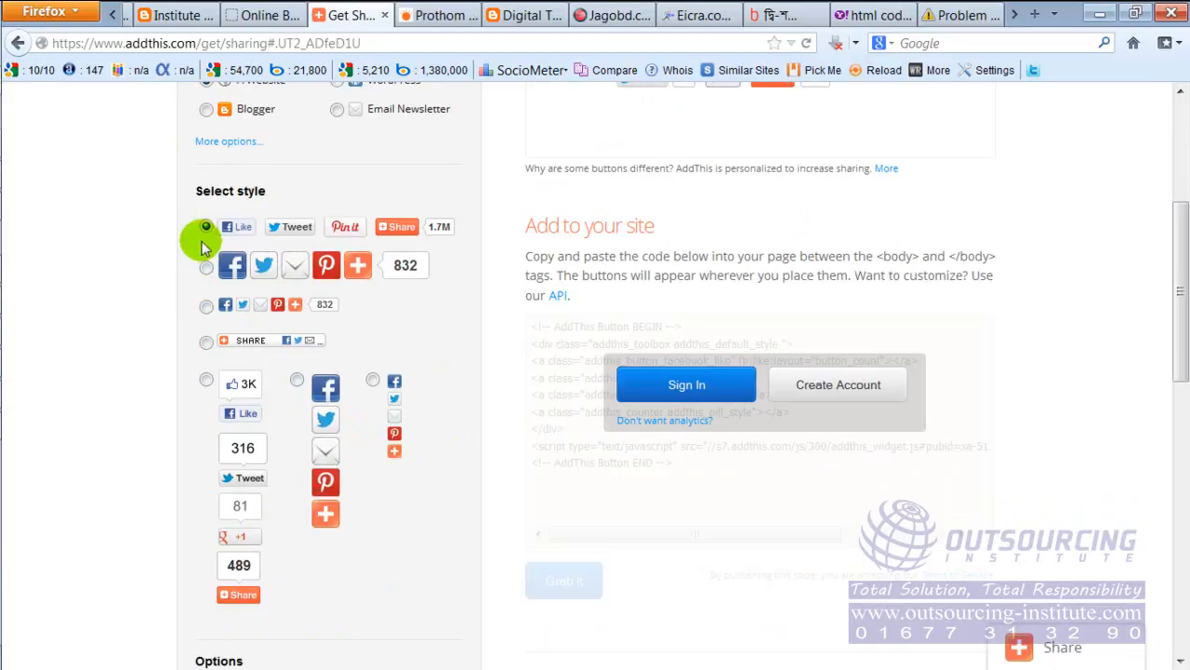
pyautogui.click(207, 269)
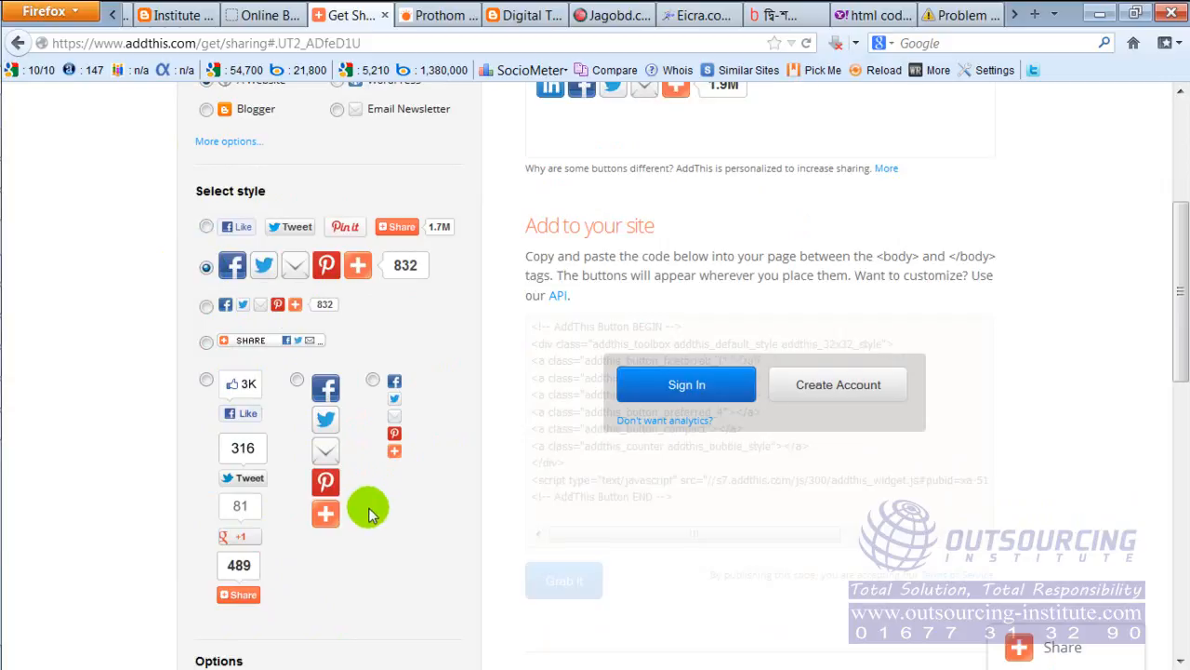
pyautogui.scroll(-3, 366, 510)
pyautogui.scroll(4, 367, 493)
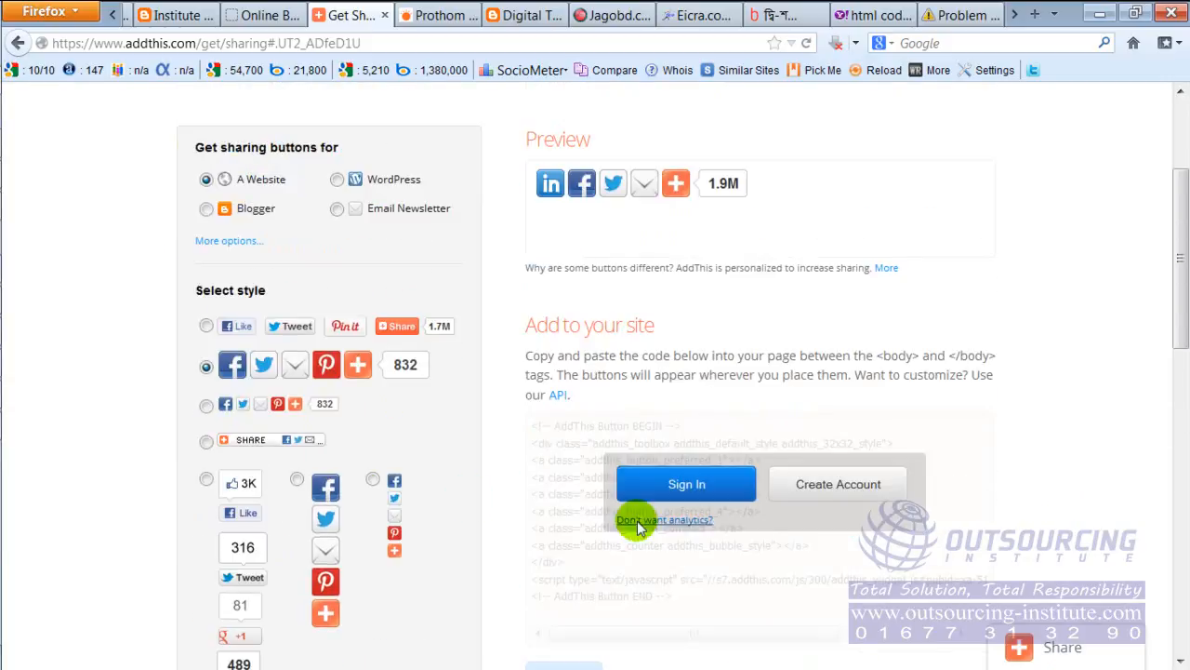
pyautogui.scroll(3, 839, 489)
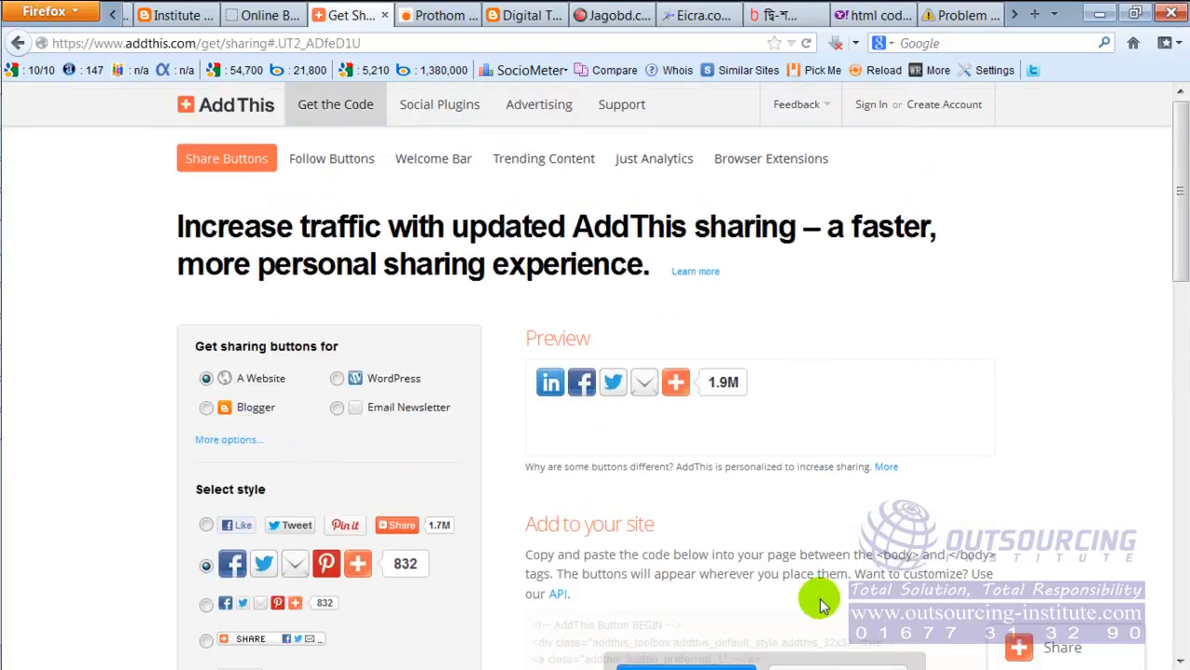
pyautogui.scroll(-3, 641, 576)
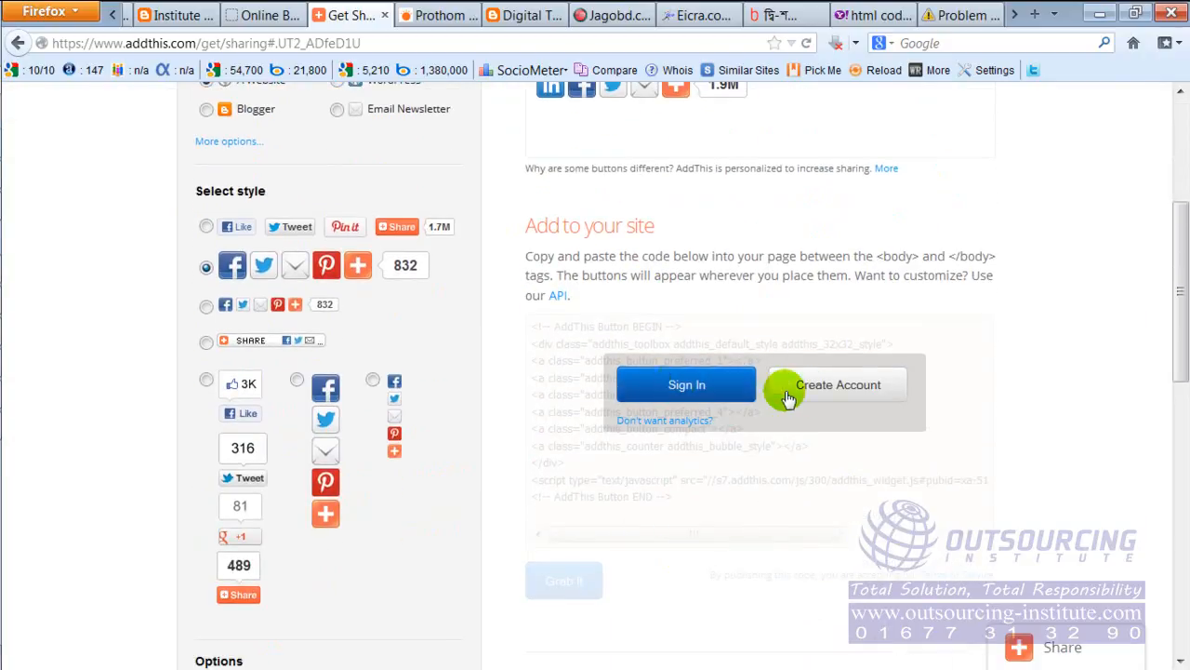
# Step: Sign in to AddThis with the account's e-mail address and password
pyautogui.click(703, 390)
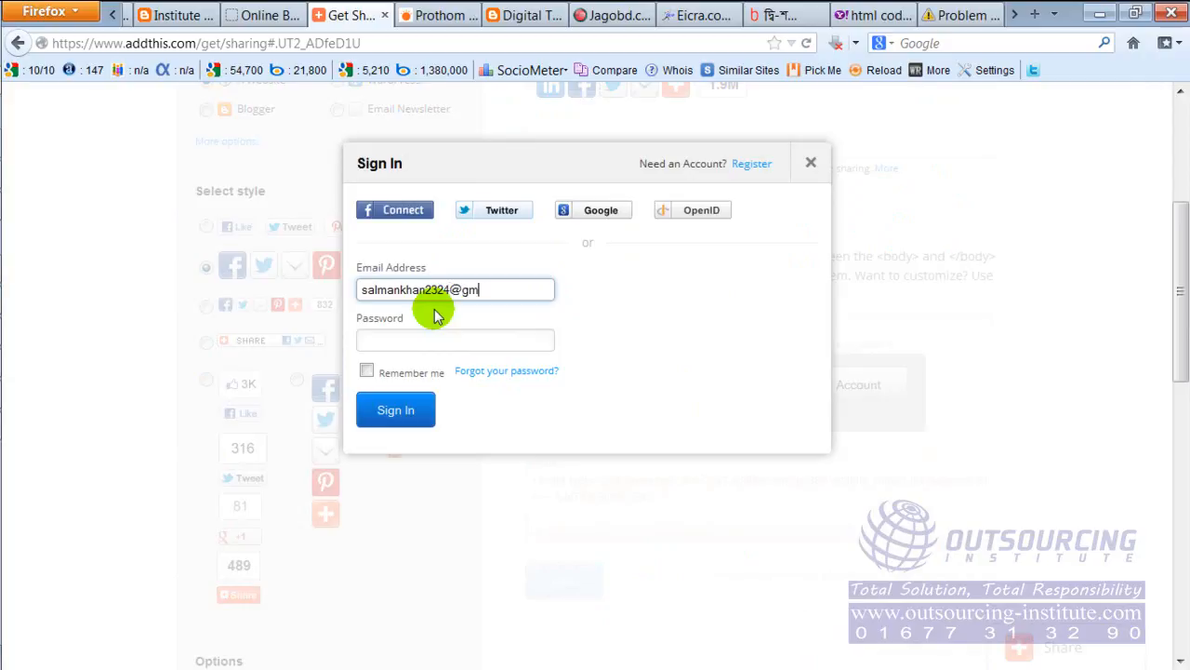
pyautogui.press('Tab')
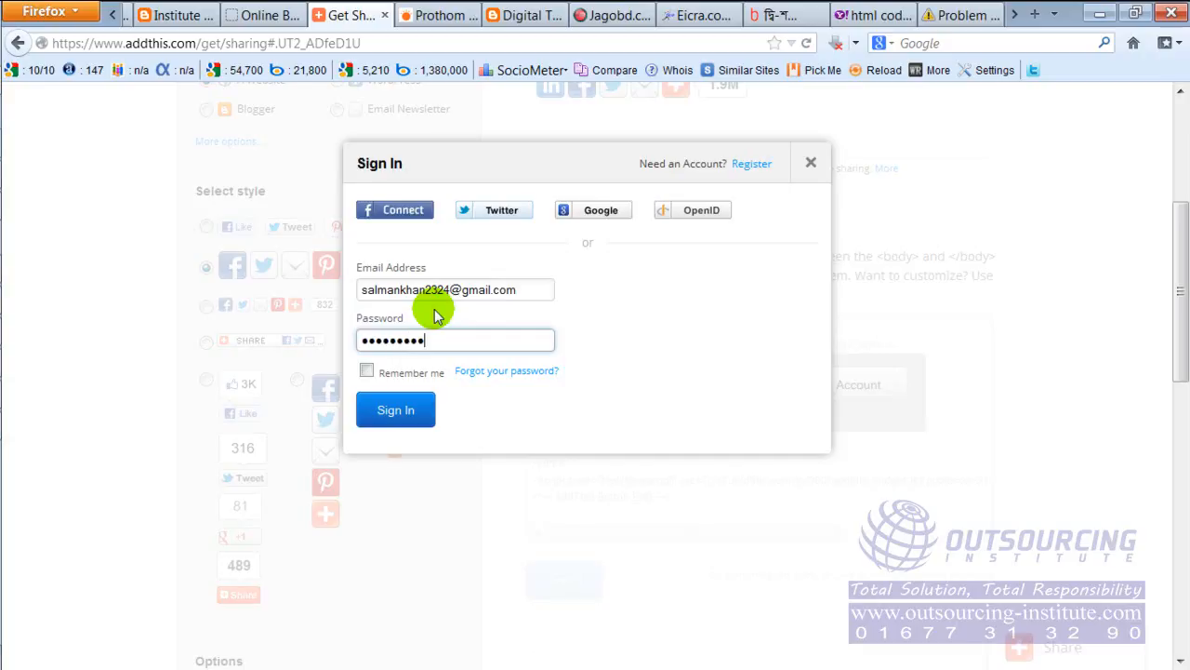
pyautogui.moveTo(521, 289); pyautogui.dragTo(415, 290)
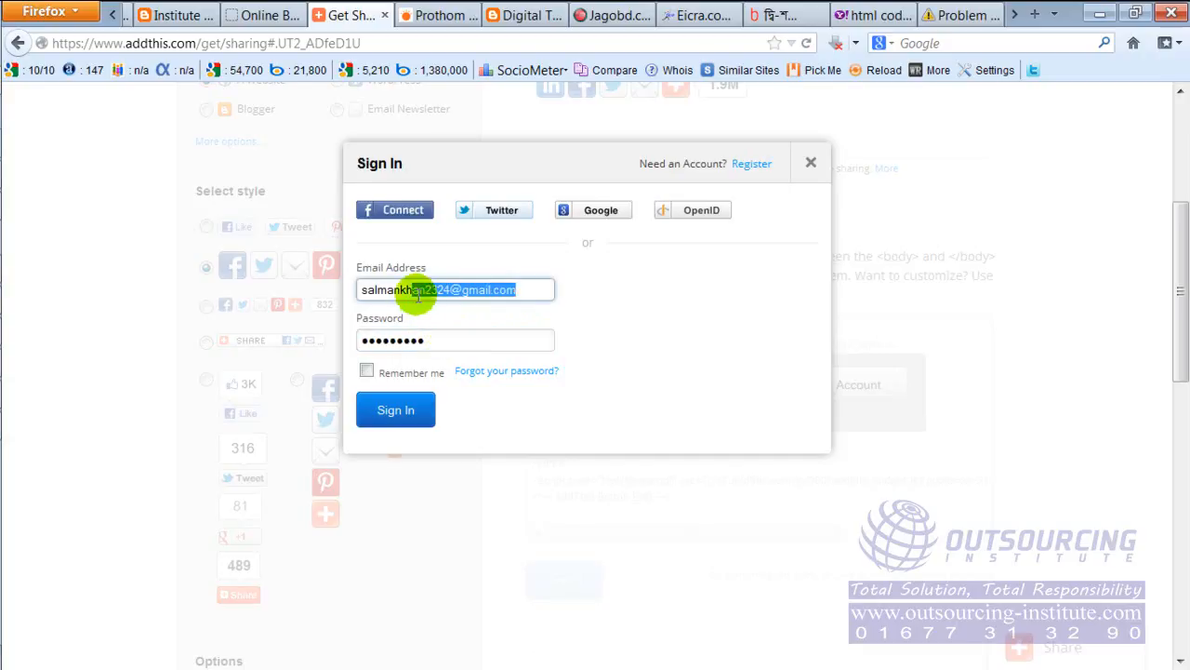
pyautogui.click(423, 340)
pyautogui.click(412, 416)
pyautogui.click(412, 416)
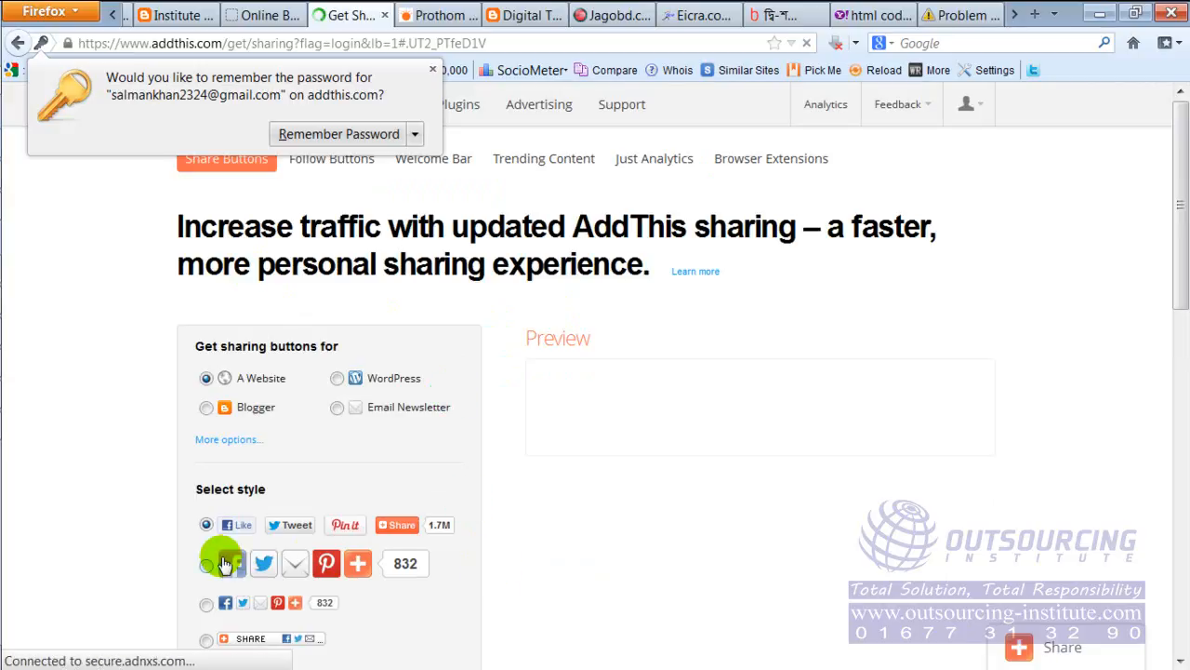
# Step: Choose the horizontal style with large Facebook, Twitter, mail, Pinterest and plus icons for a website
pyautogui.scroll(-4, 374, 459)
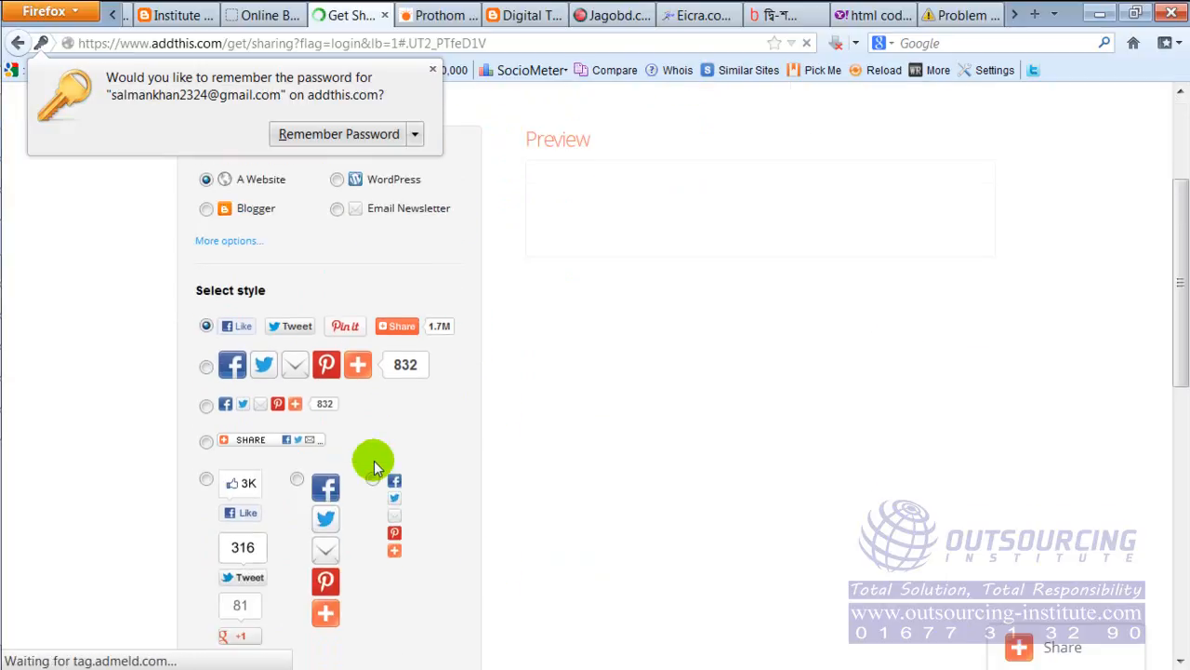
pyautogui.click(207, 368)
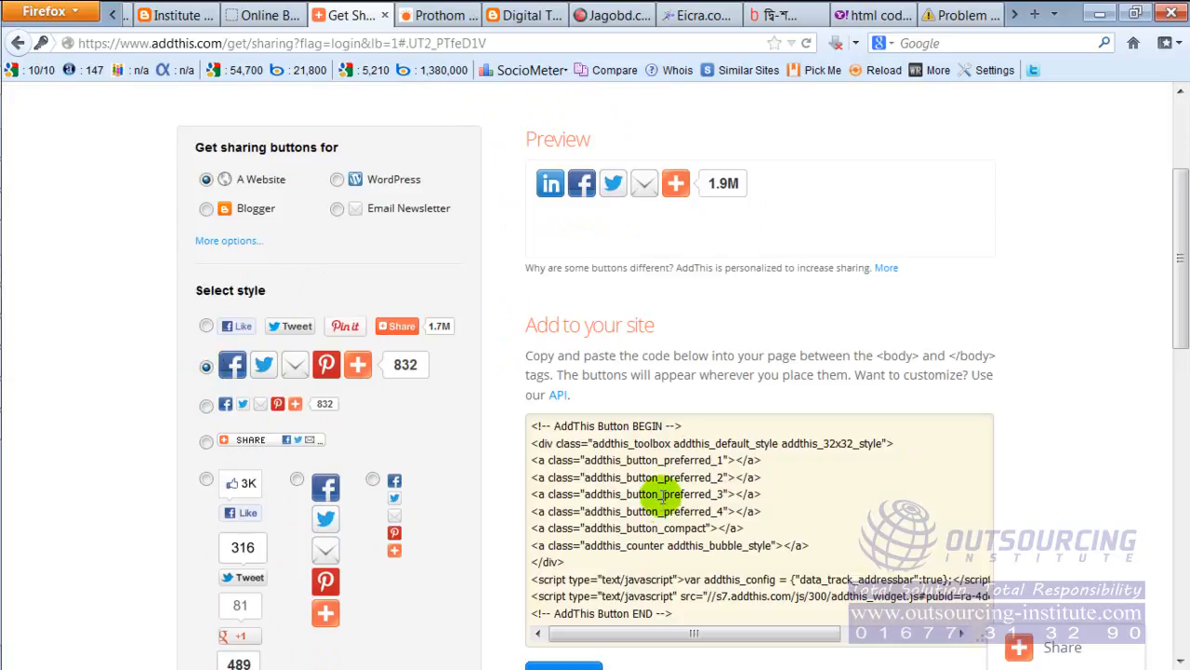
pyautogui.click(205, 326)
pyautogui.click(206, 365)
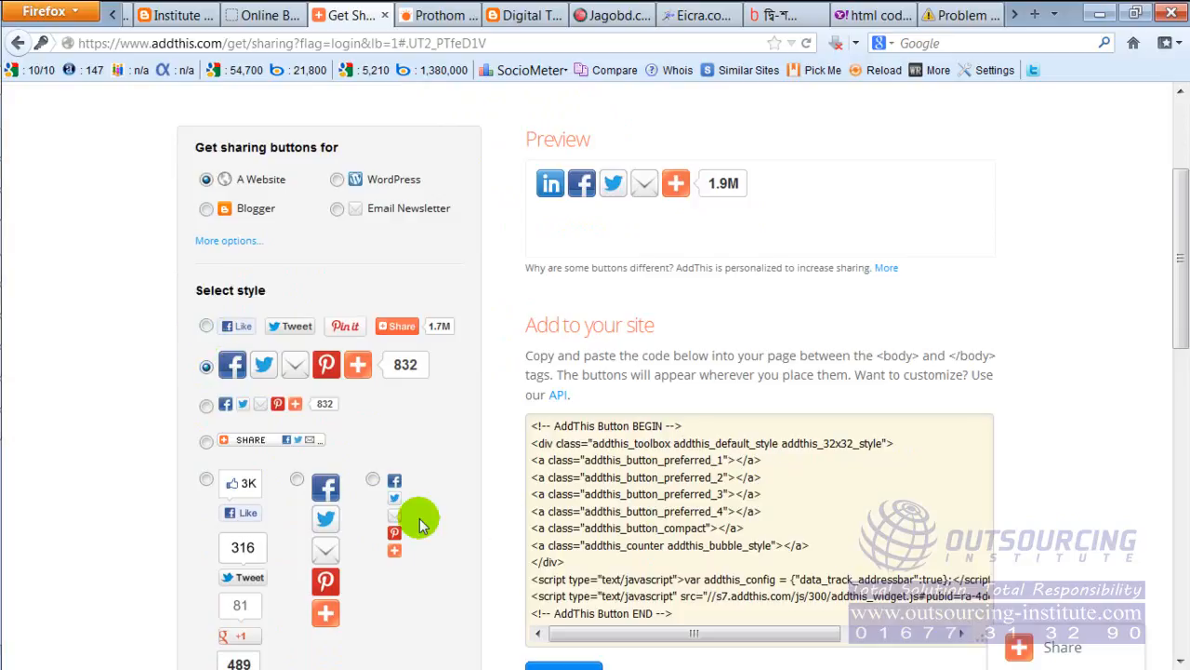
# Step: Copy the entire AddThis button code from the Add to your site section
pyautogui.click(670, 511)
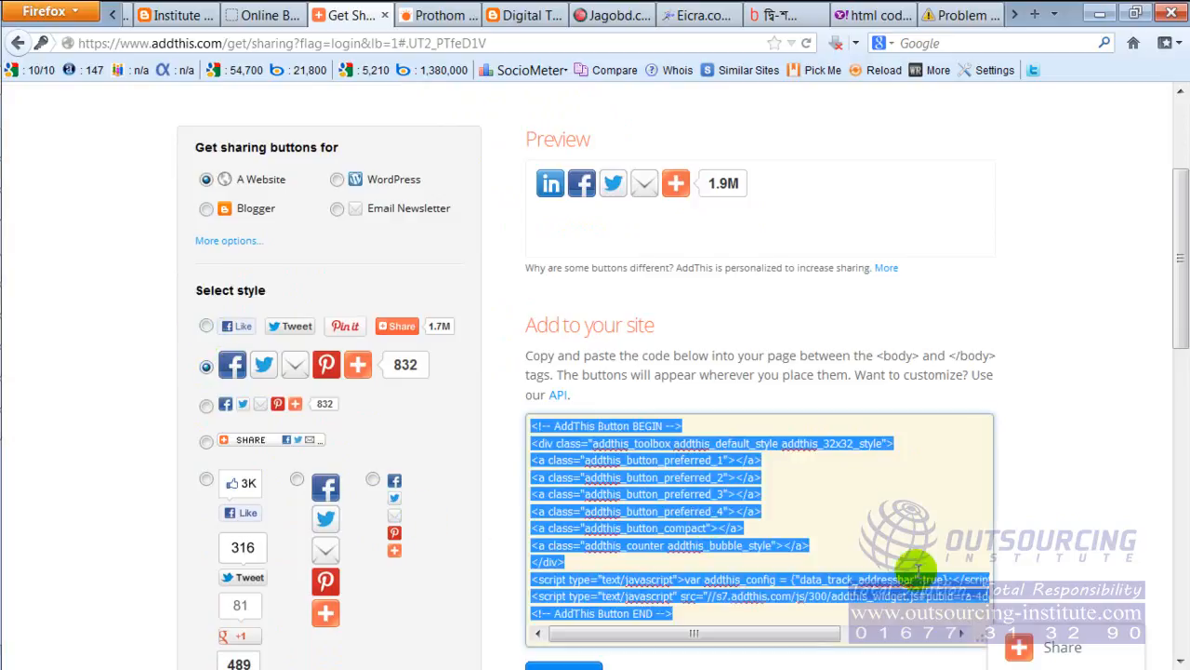
pyautogui.moveTo(1182, 312); pyautogui.dragTo(1184, 367)
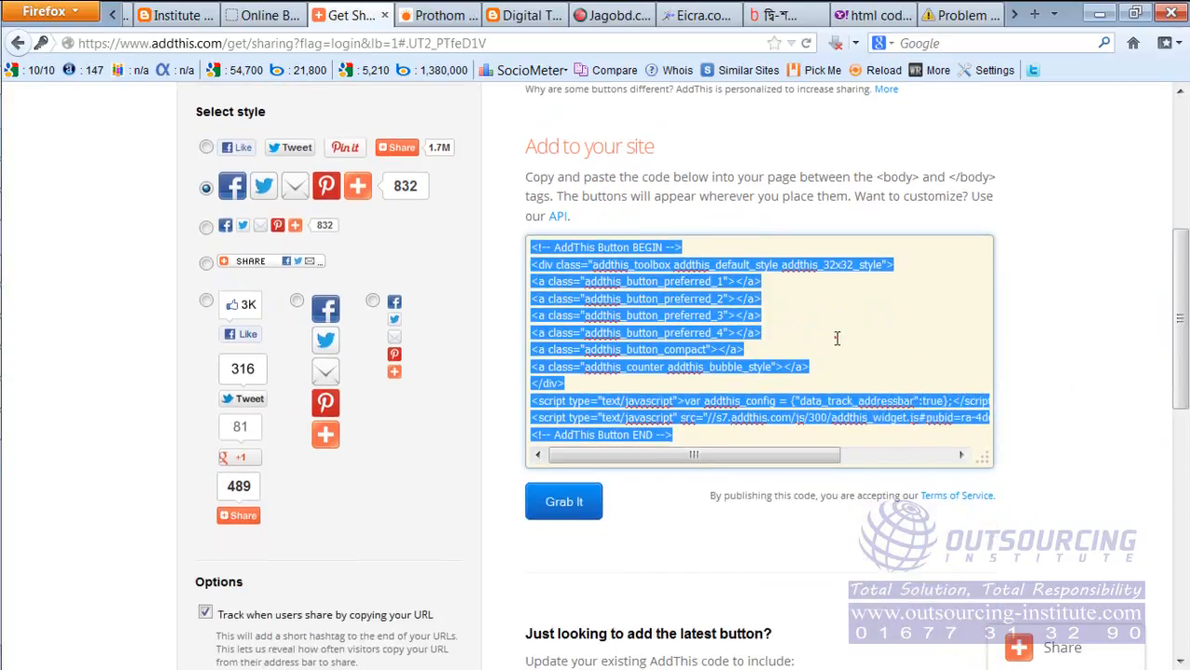
pyautogui.click(586, 513)
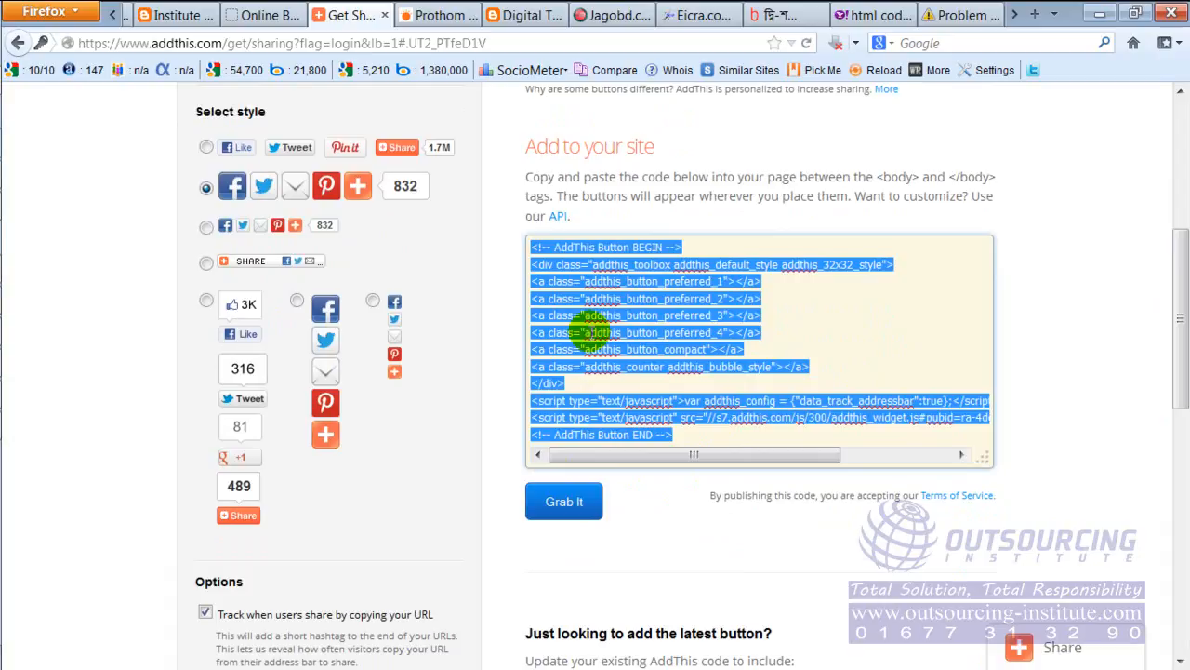
pyautogui.rightClick(593, 333)
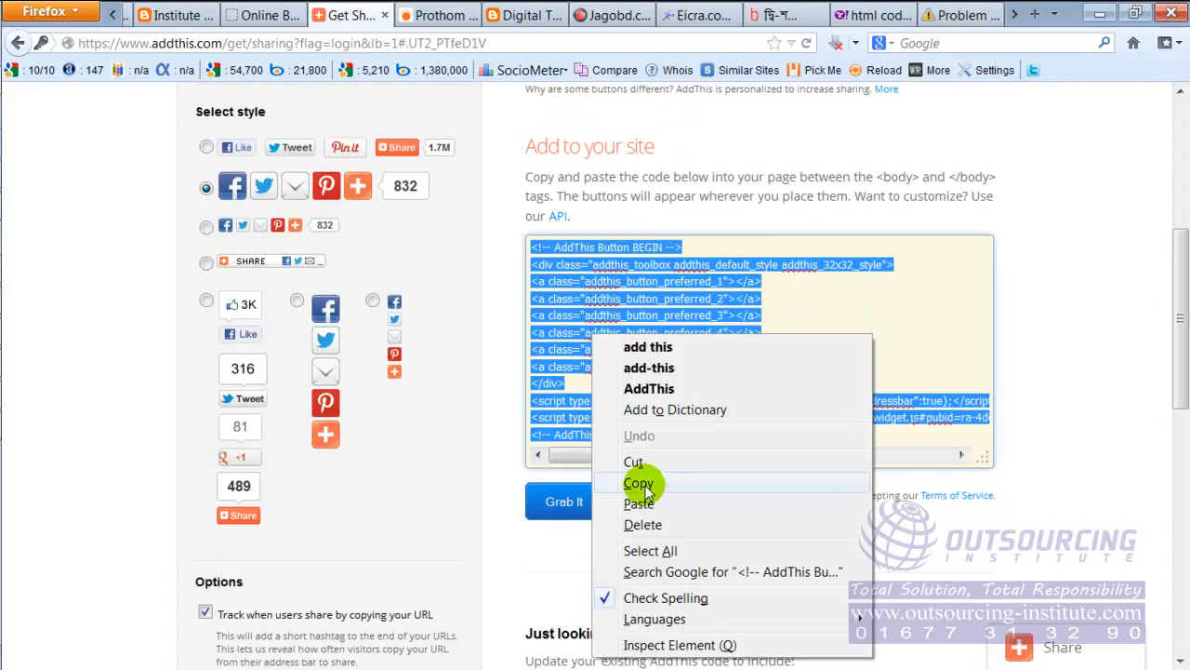
pyautogui.click(548, 540)
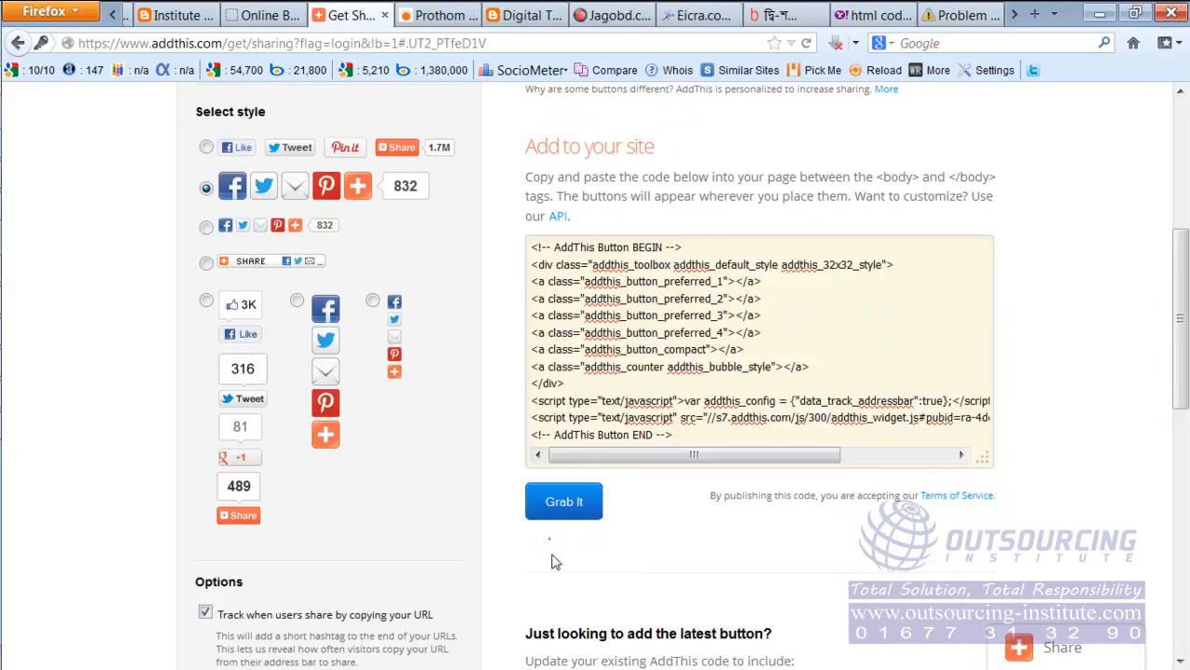
# Step: Copy the complete AddThis button code and switch to the Travel For Life blog's layout page in Blogger
pyautogui.click(564, 501)
pyautogui.hotkey('ctrl', 'c')
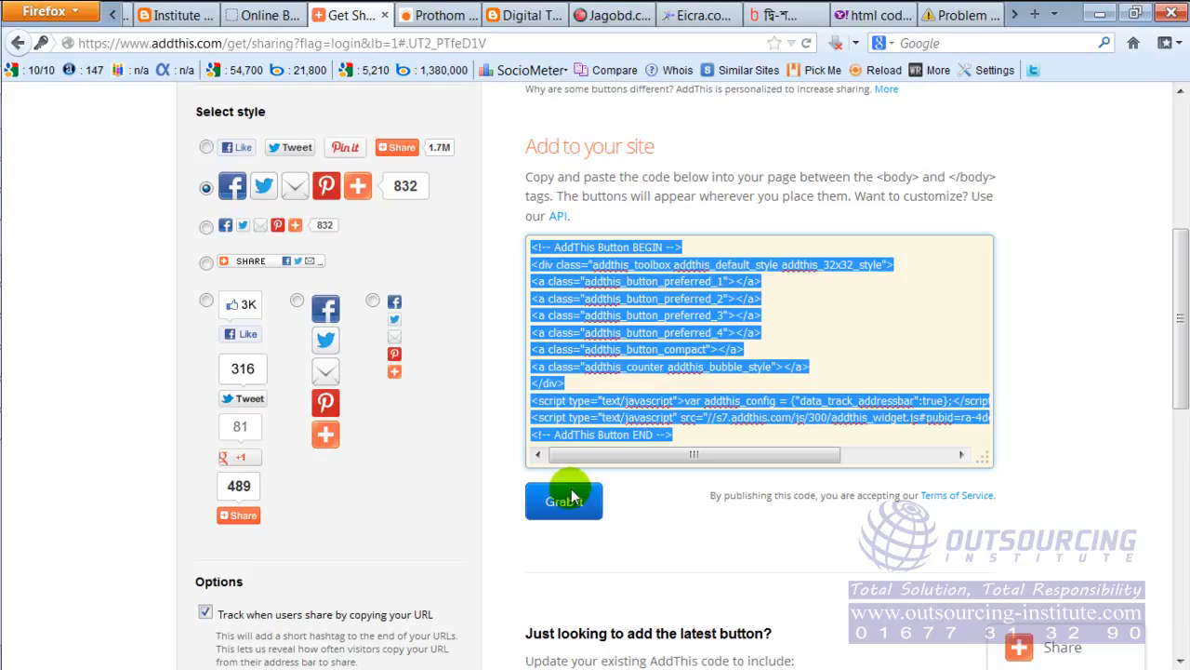
pyautogui.click(115, 16)
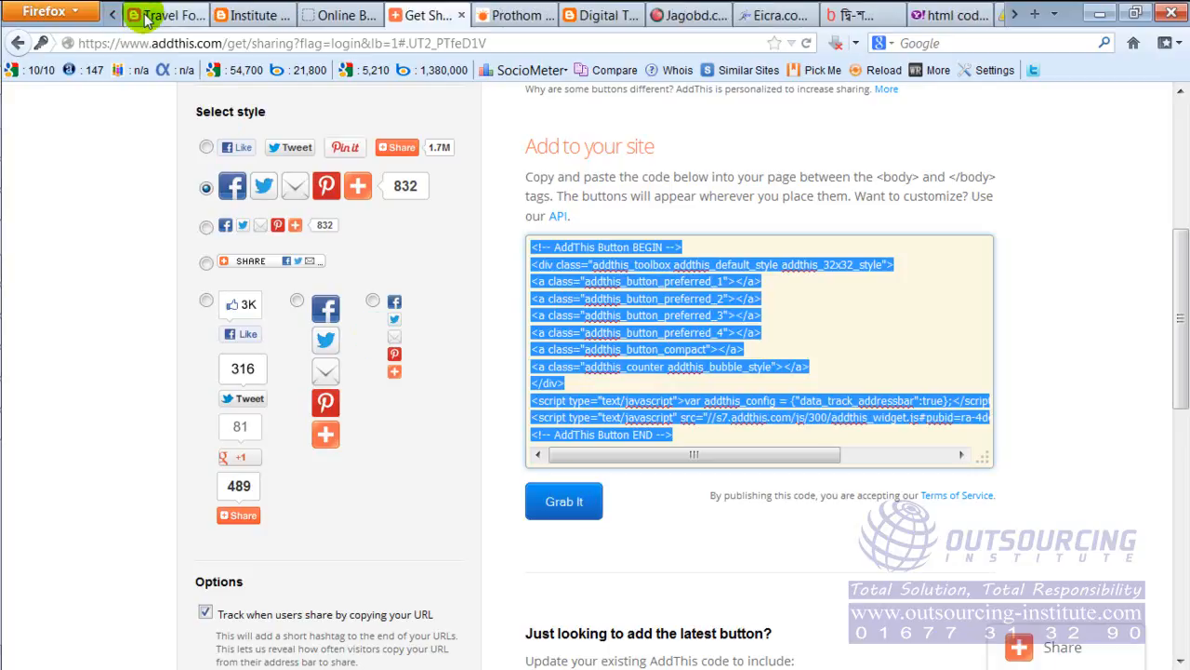
pyautogui.click(158, 17)
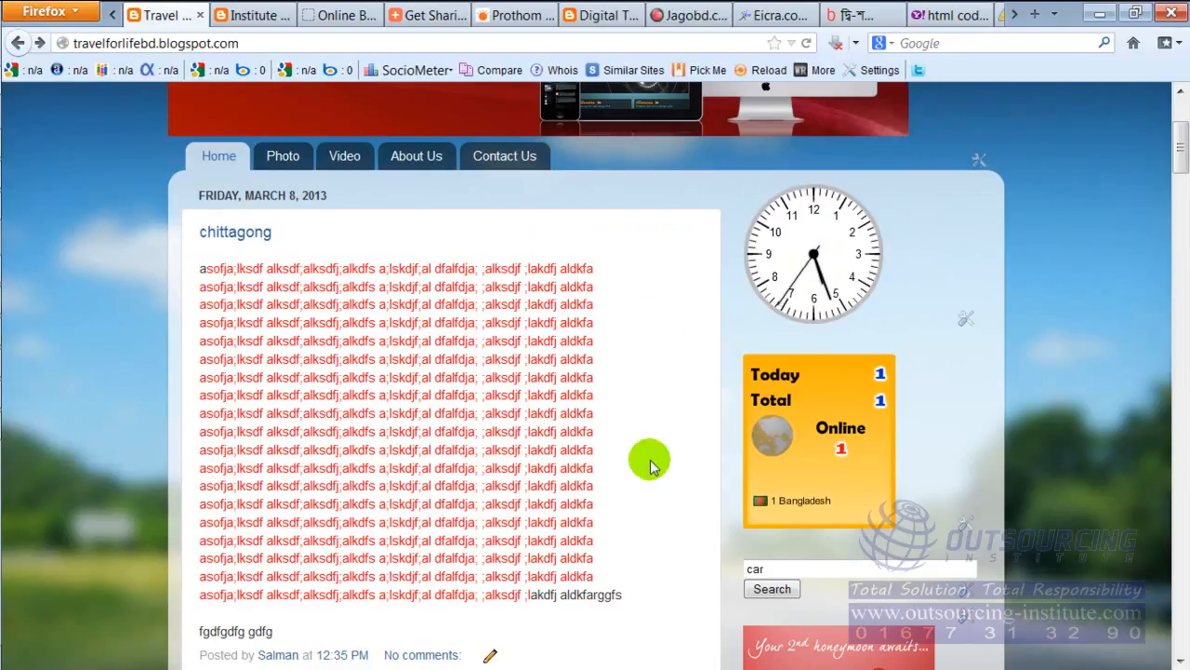
pyautogui.scroll(-5, 651, 462)
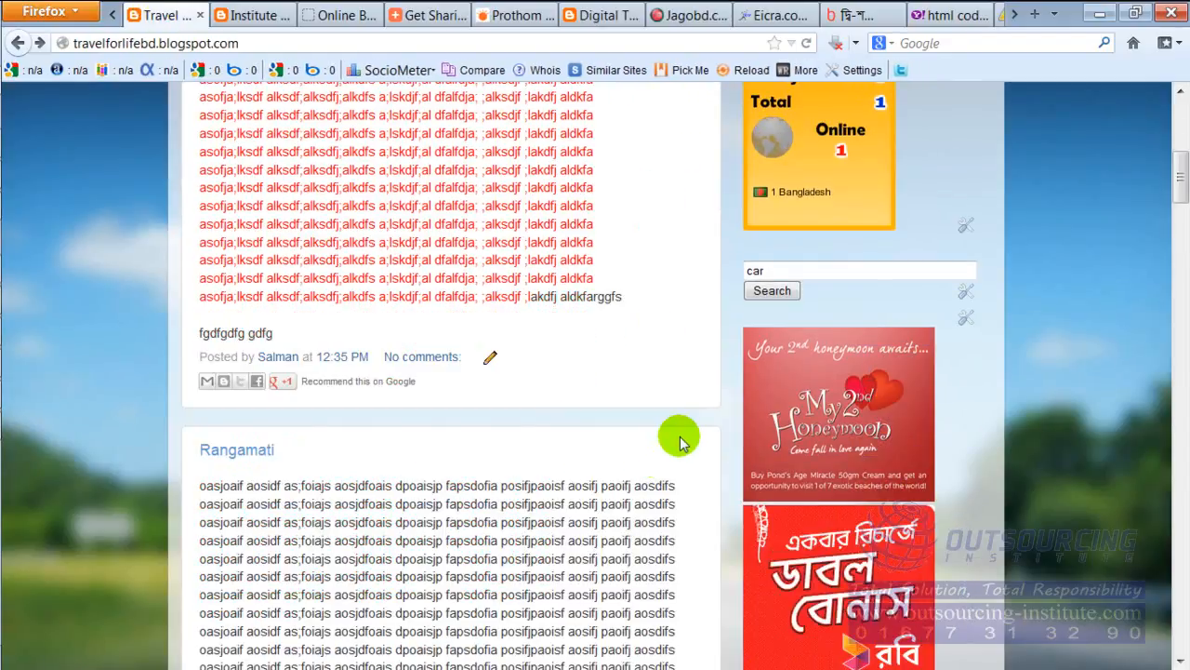
pyautogui.scroll(7, 678, 435)
pyautogui.click(112, 15)
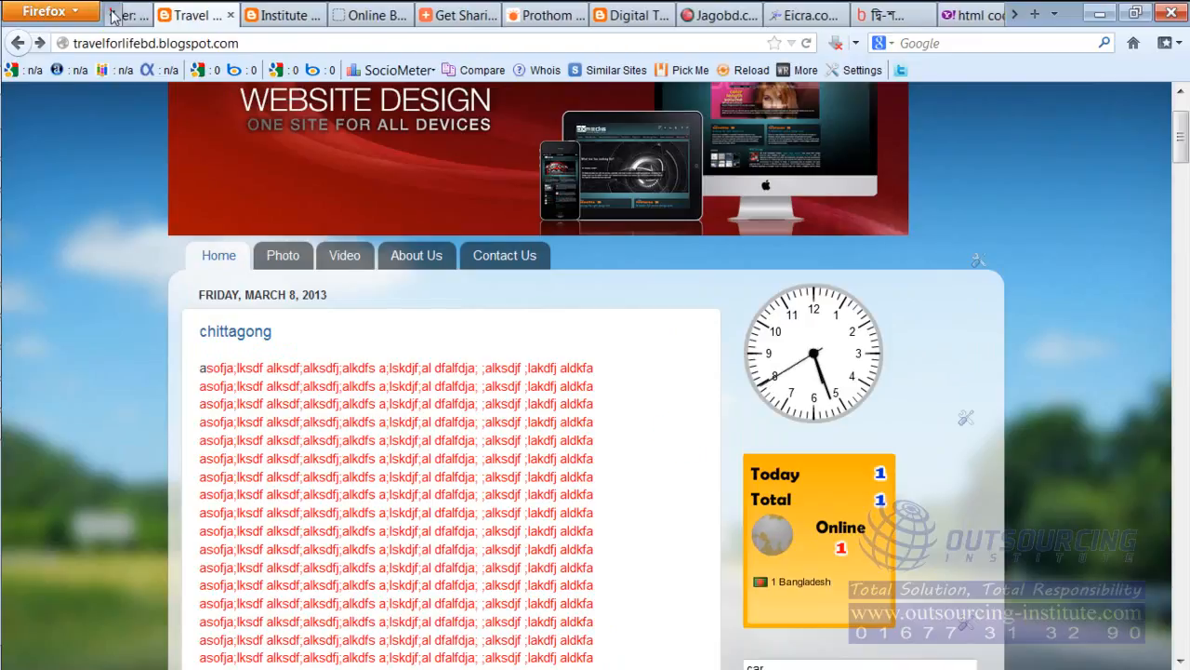
pyautogui.click(167, 15)
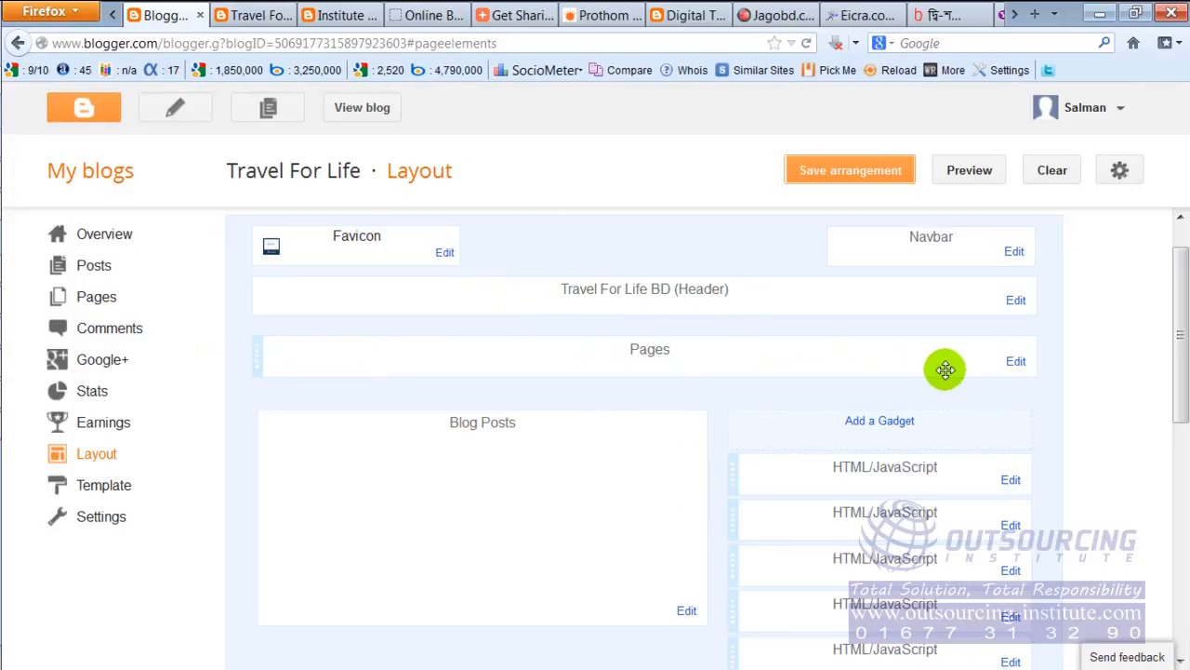
# Step: Add a new HTML/JavaScript gadget to the blog's sidebar
pyautogui.click(861, 420)
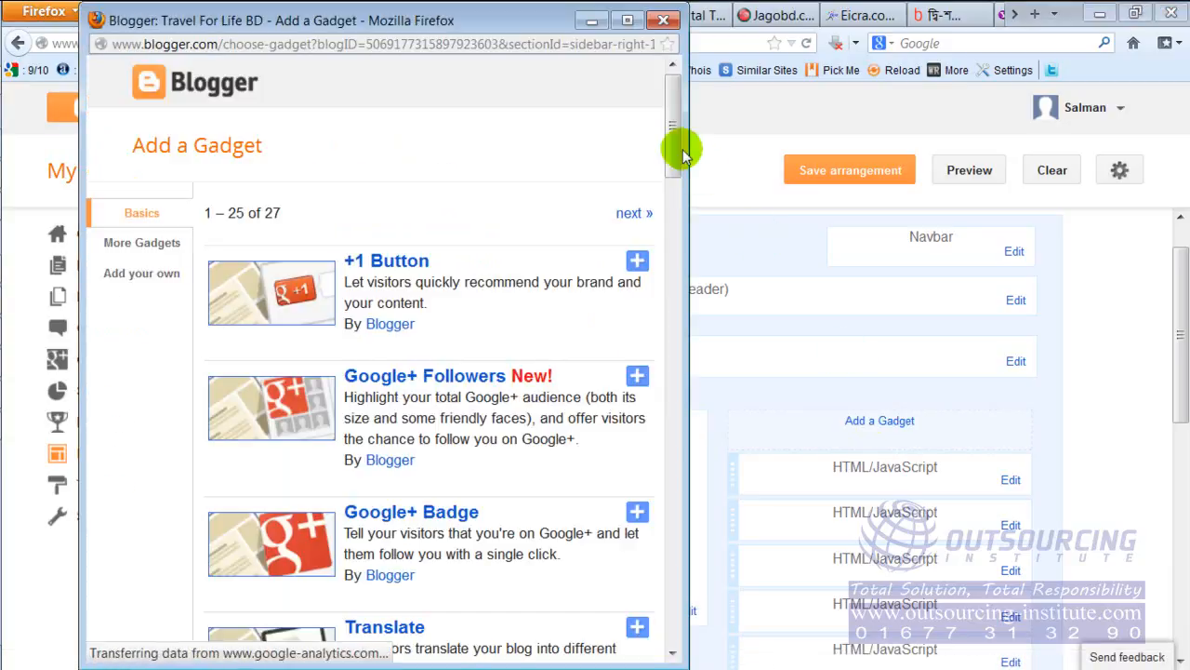
pyautogui.moveTo(676, 173); pyautogui.dragTo(677, 352)
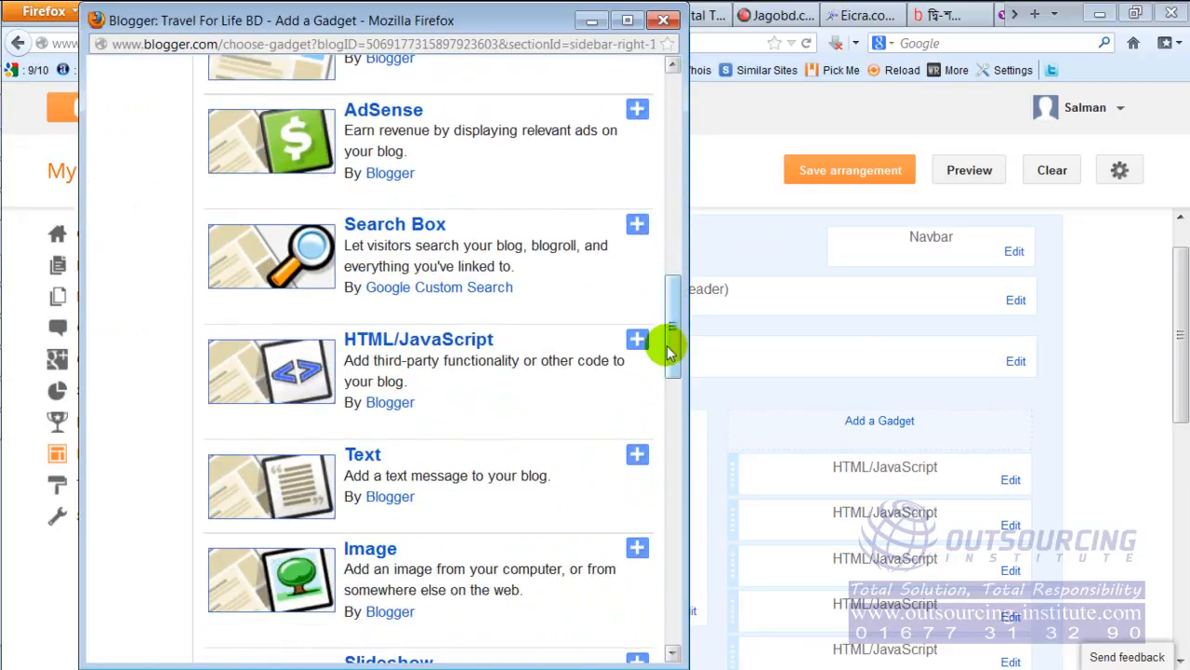
pyautogui.click(386, 342)
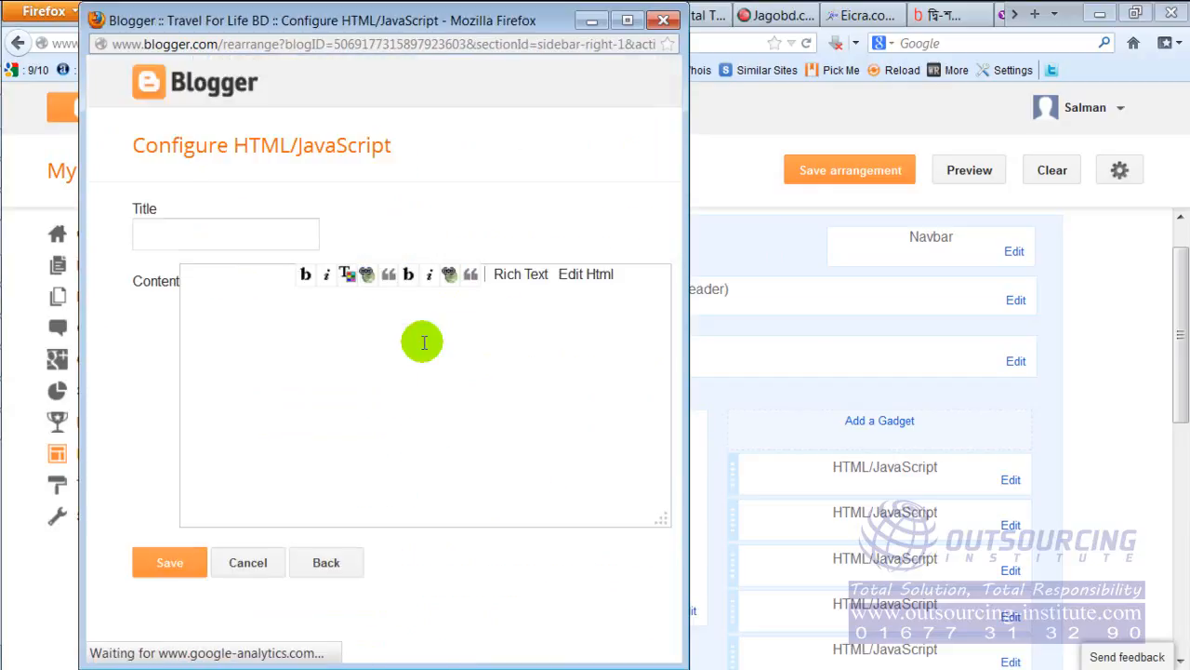
# Step: Paste the AddThis button code as the gadget's content, save the gadget and save the layout arrangement
pyautogui.click(266, 332)
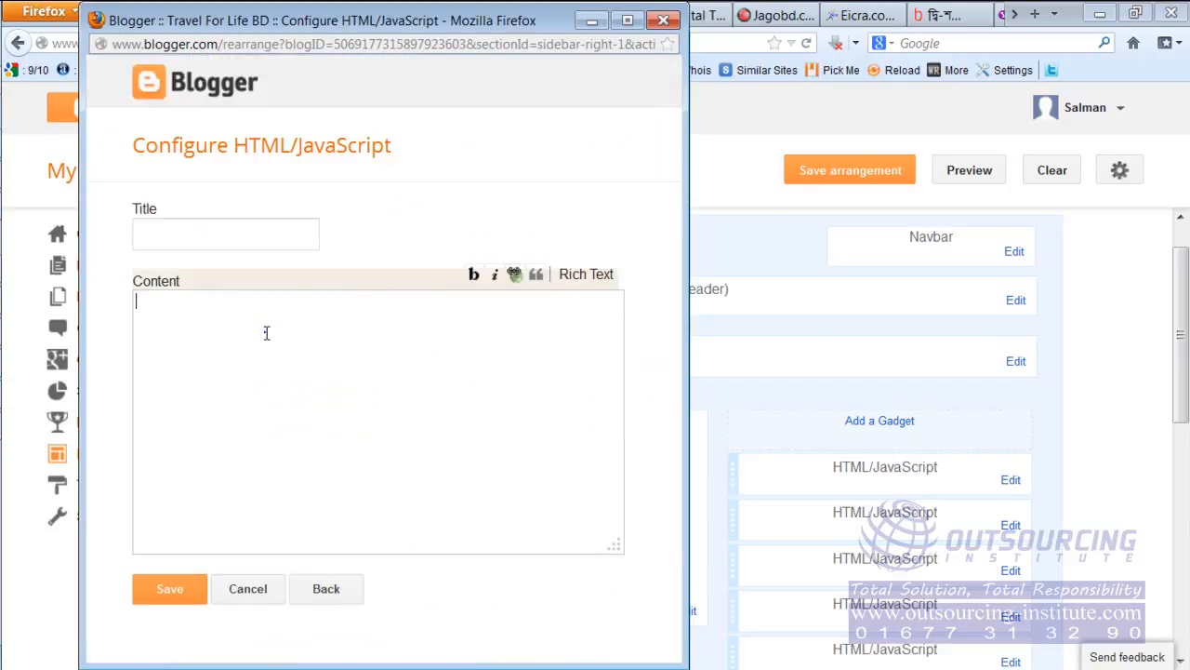
pyautogui.click(266, 332)
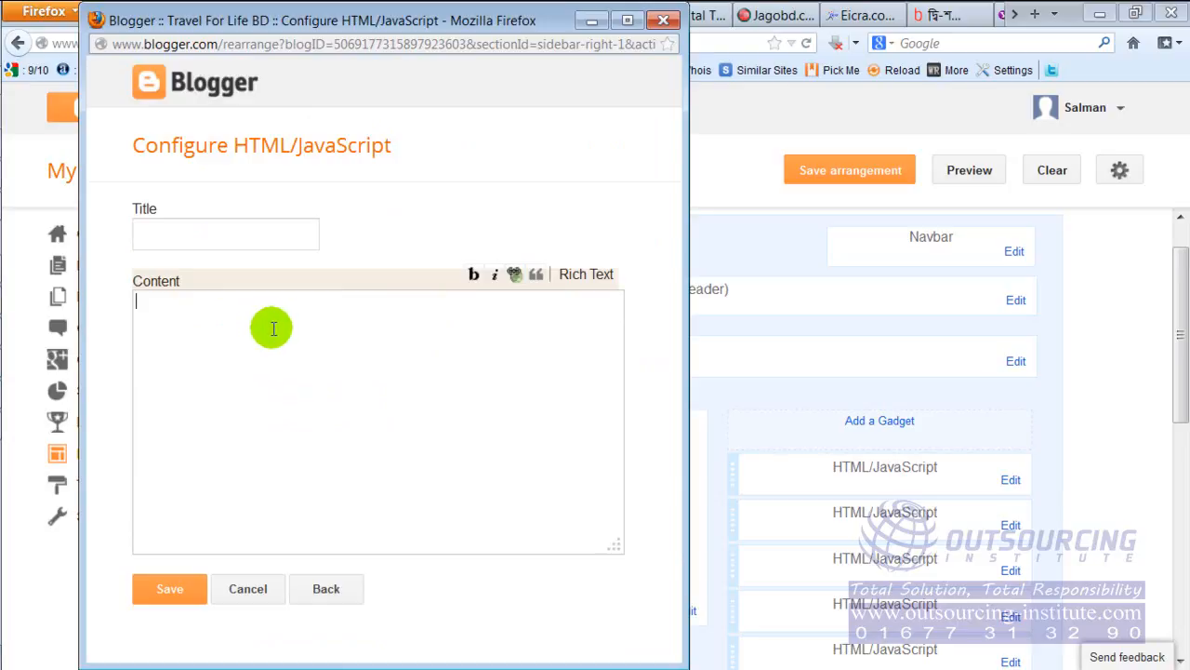
pyautogui.rightClick(272, 328)
pyautogui.click(337, 417)
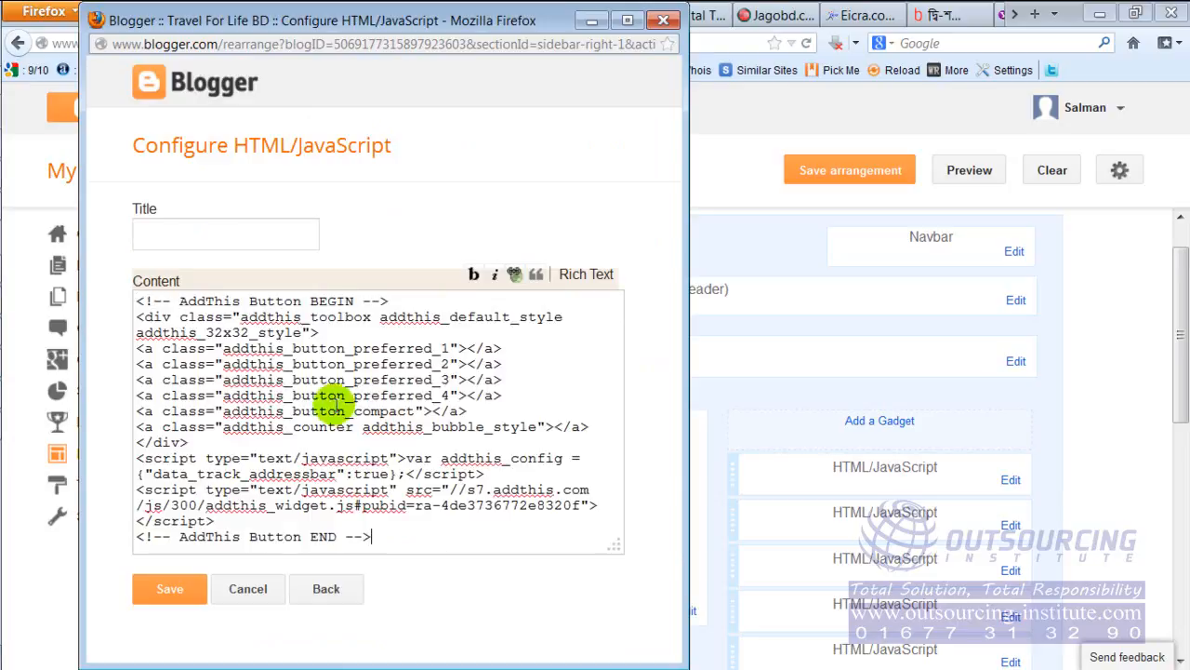
pyautogui.click(168, 588)
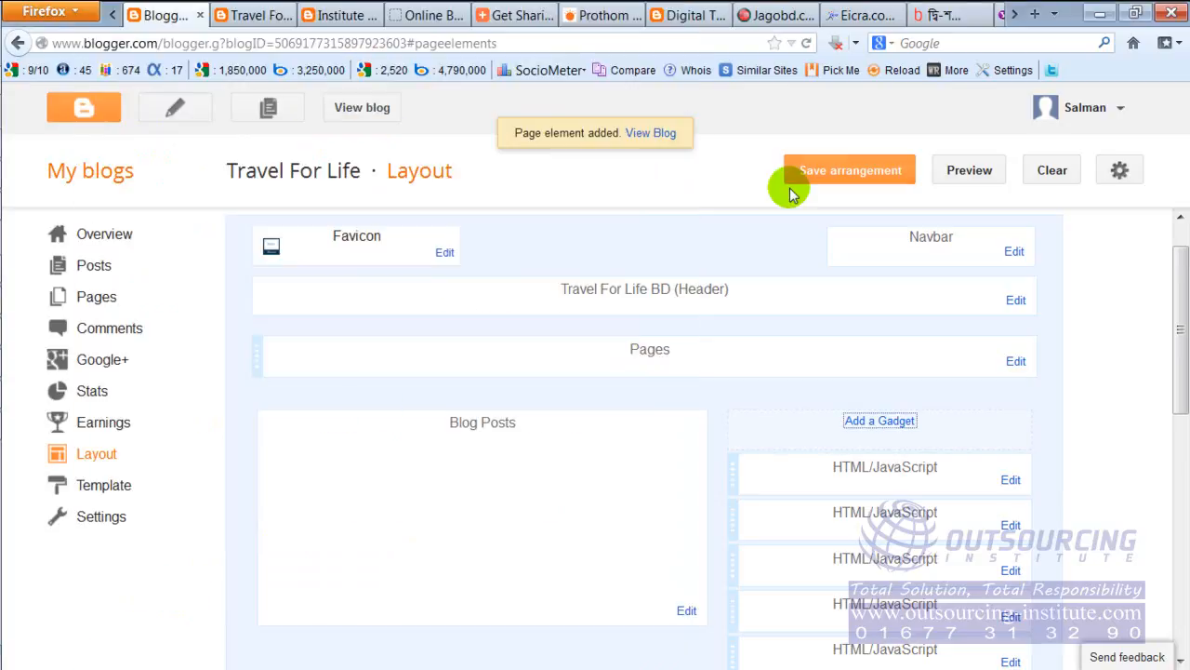
pyautogui.click(828, 177)
pyautogui.click(828, 176)
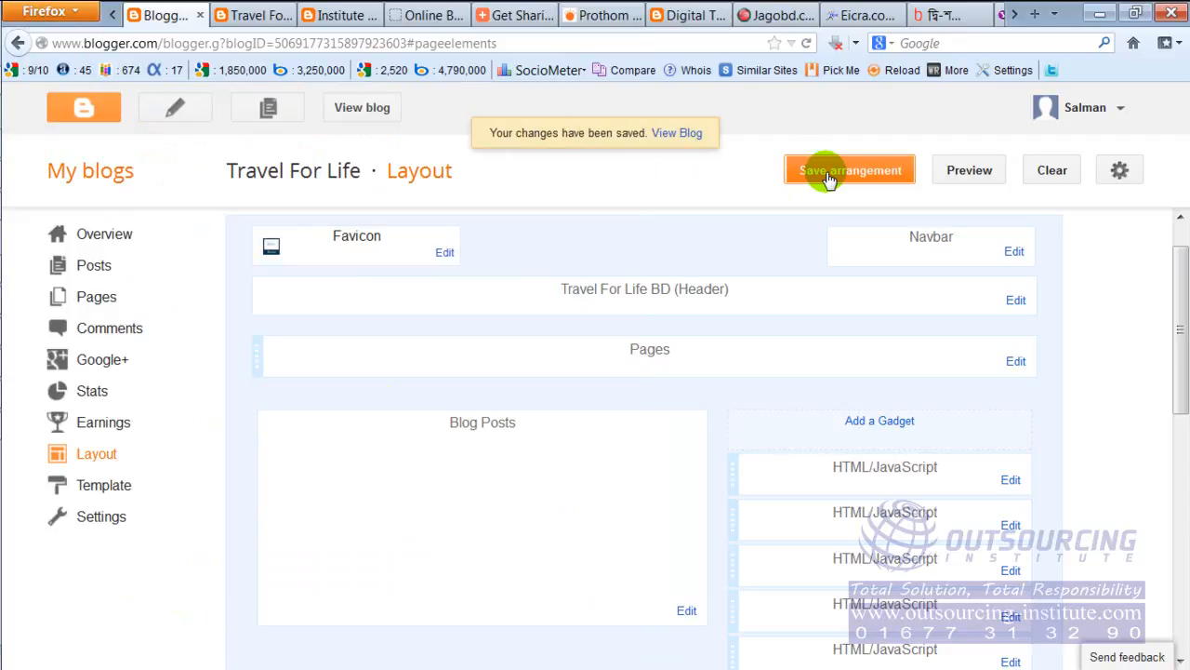
# Step: Reload the travelforlifebd blog and examine the new share buttons and the services listed under the plus icon
pyautogui.click(259, 16)
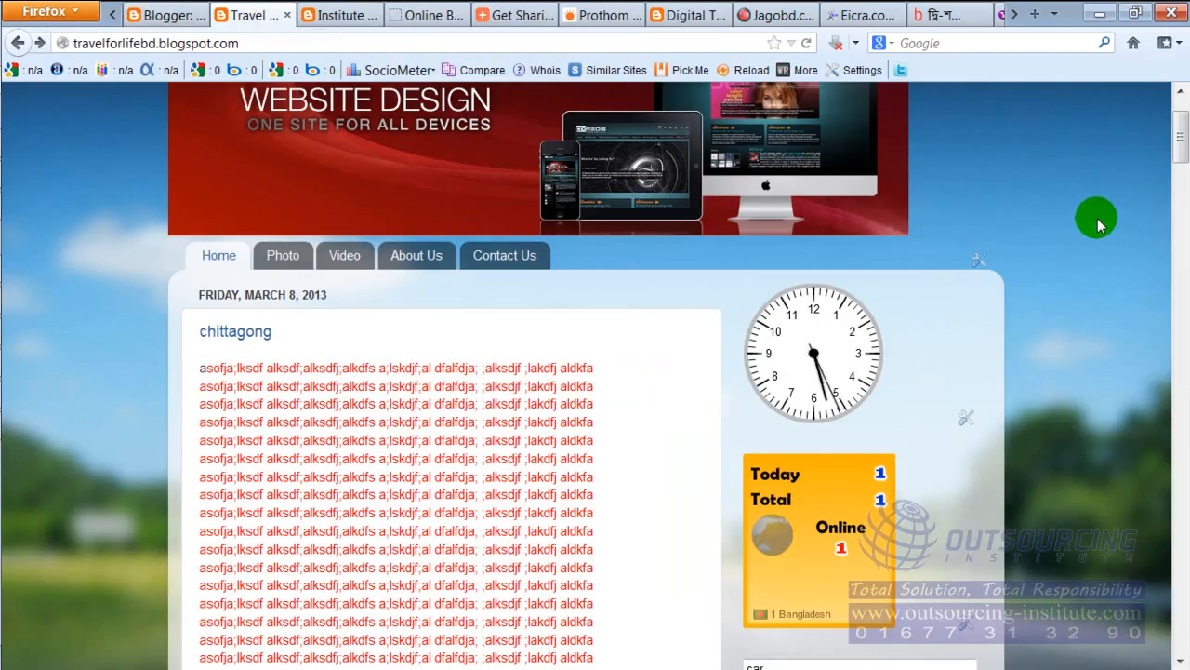
pyautogui.press('F5')
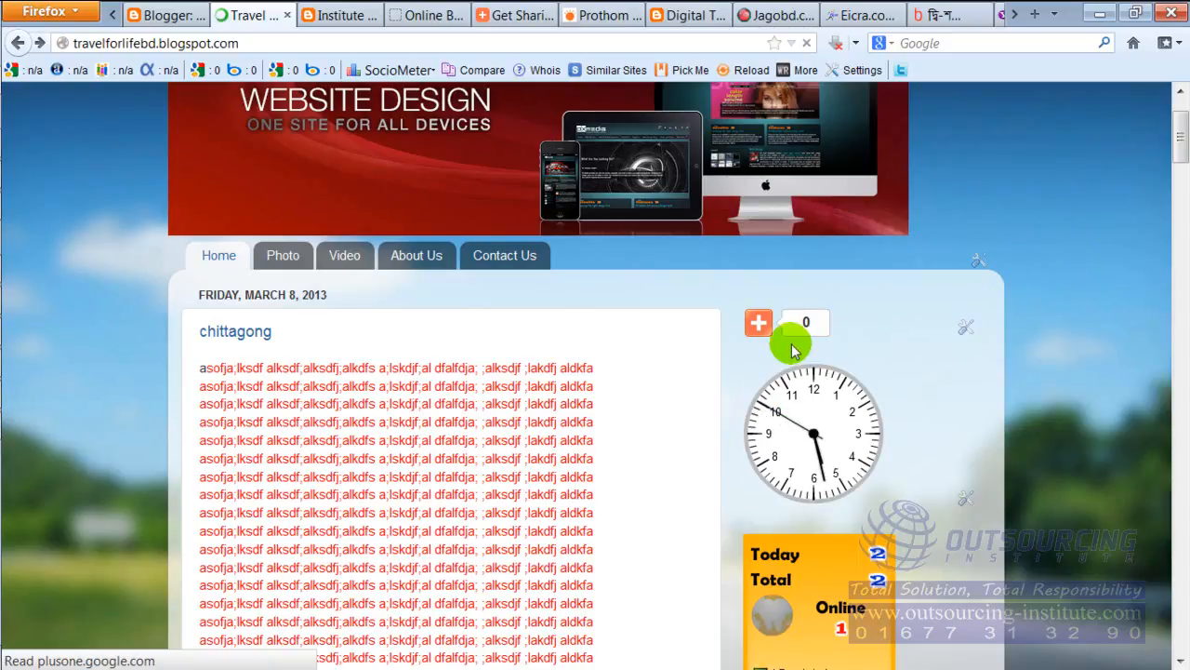
pyautogui.moveTo(756, 327)
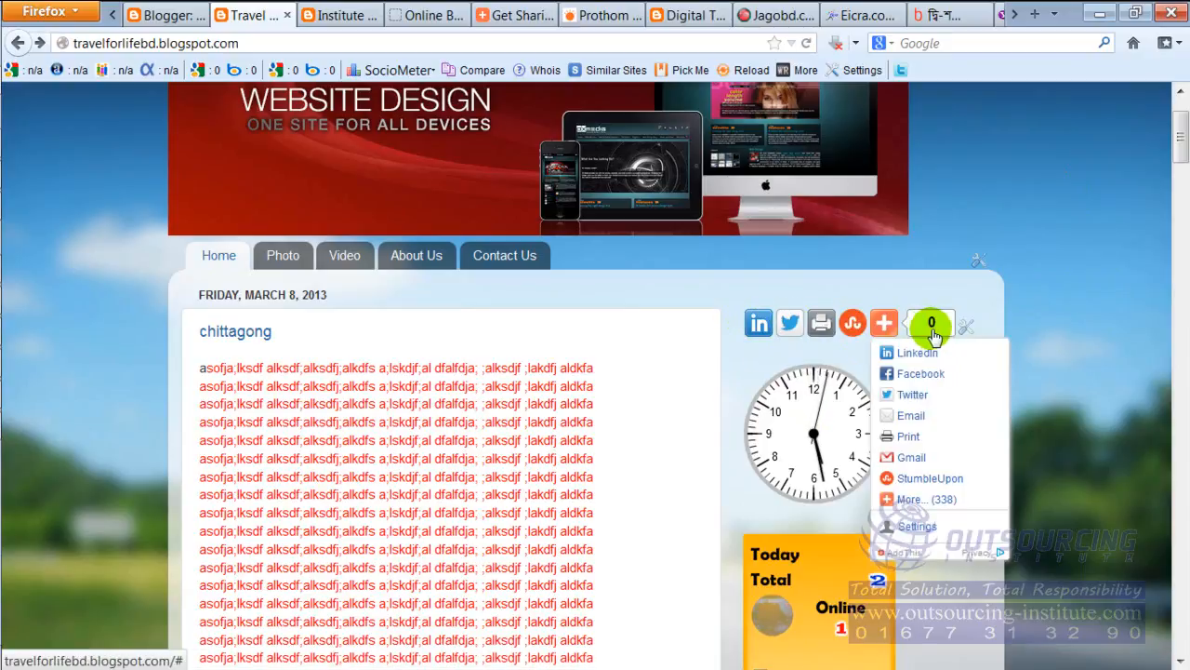
pyautogui.moveTo(886, 326)
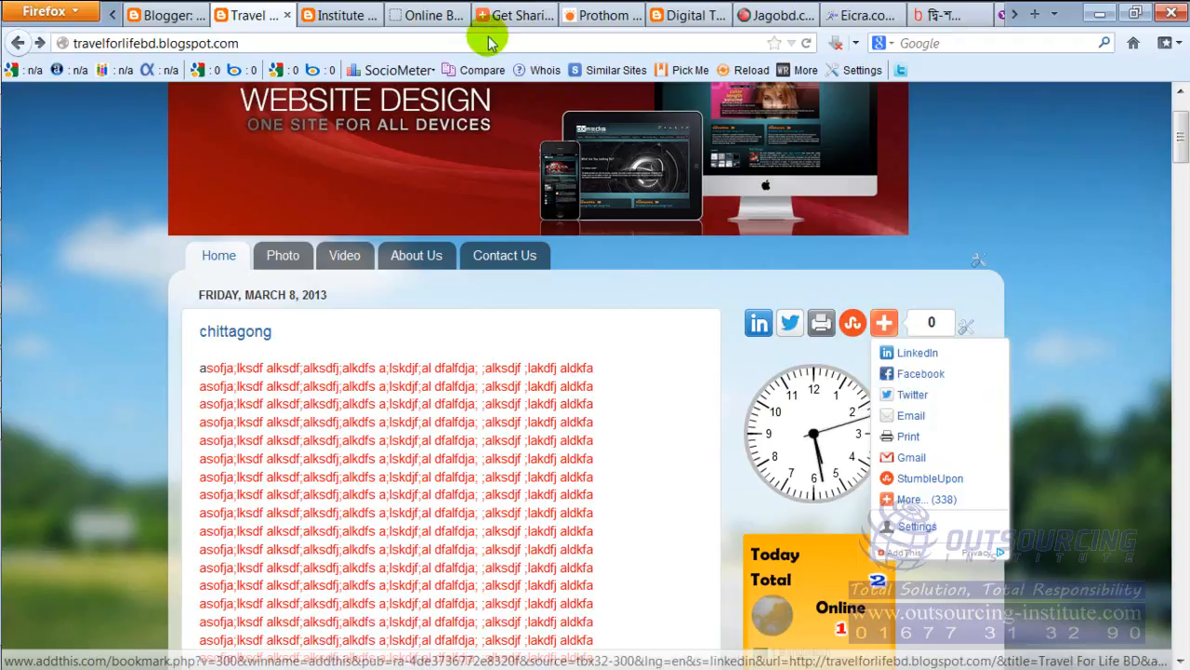
# Step: Review the available share button styles and the preview on the AddThis page once more
pyautogui.click(507, 14)
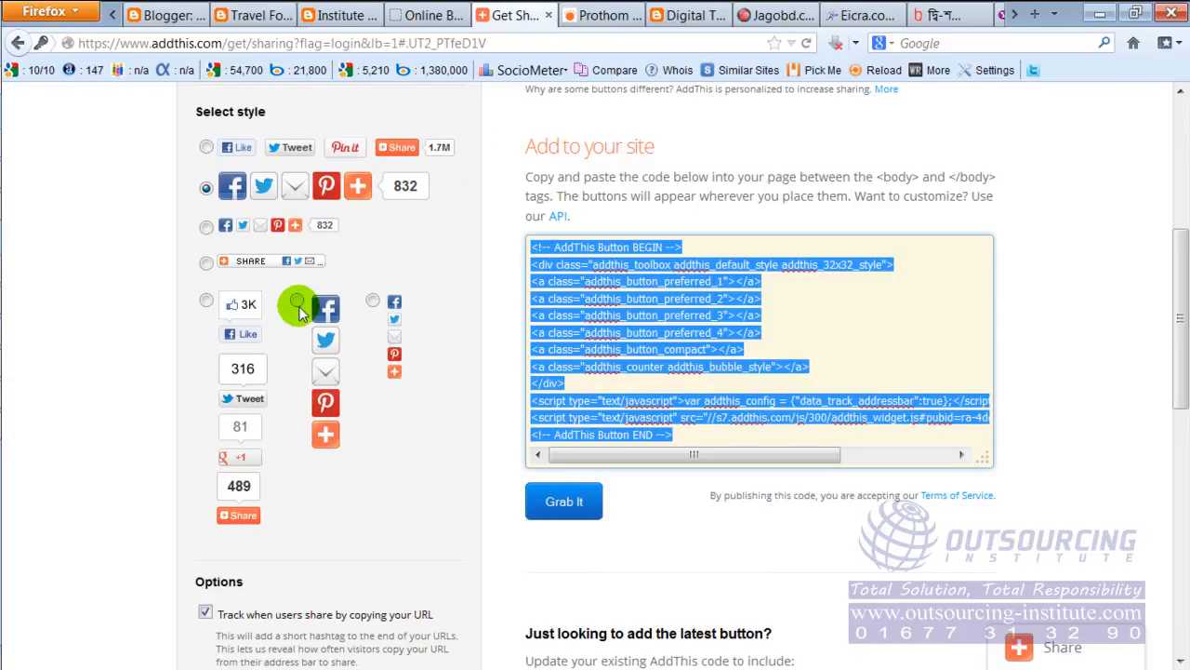
pyautogui.scroll(-2, 415, 417)
pyautogui.scroll(4, 418, 424)
pyautogui.scroll(1, 418, 423)
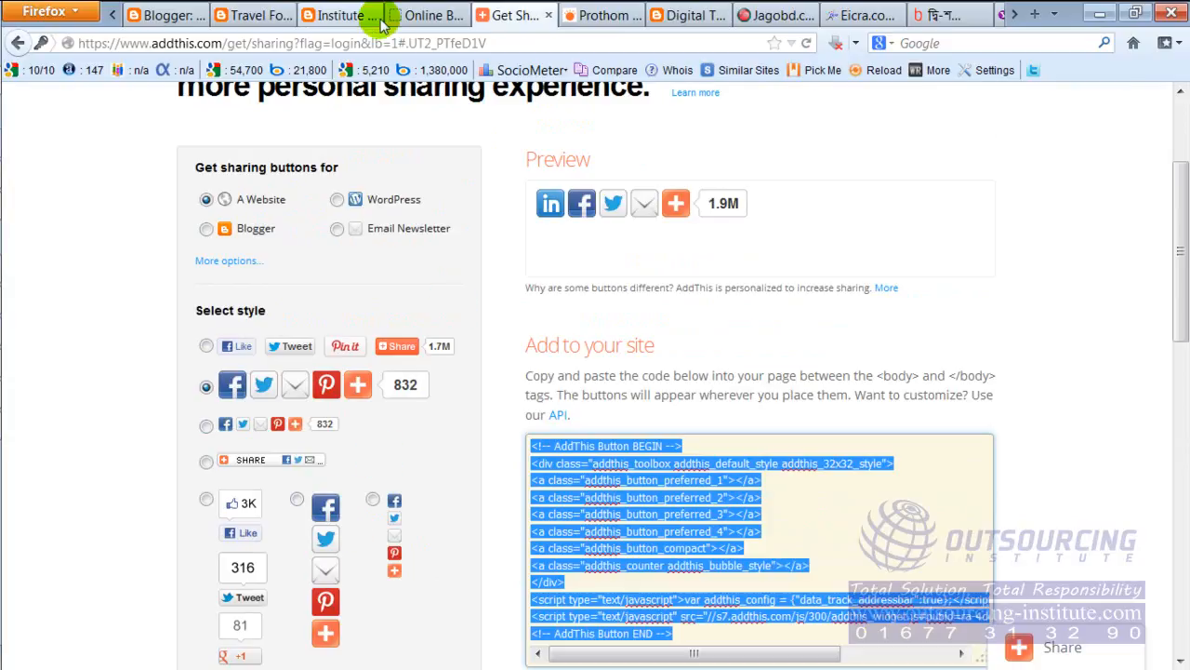
pyautogui.click(601, 14)
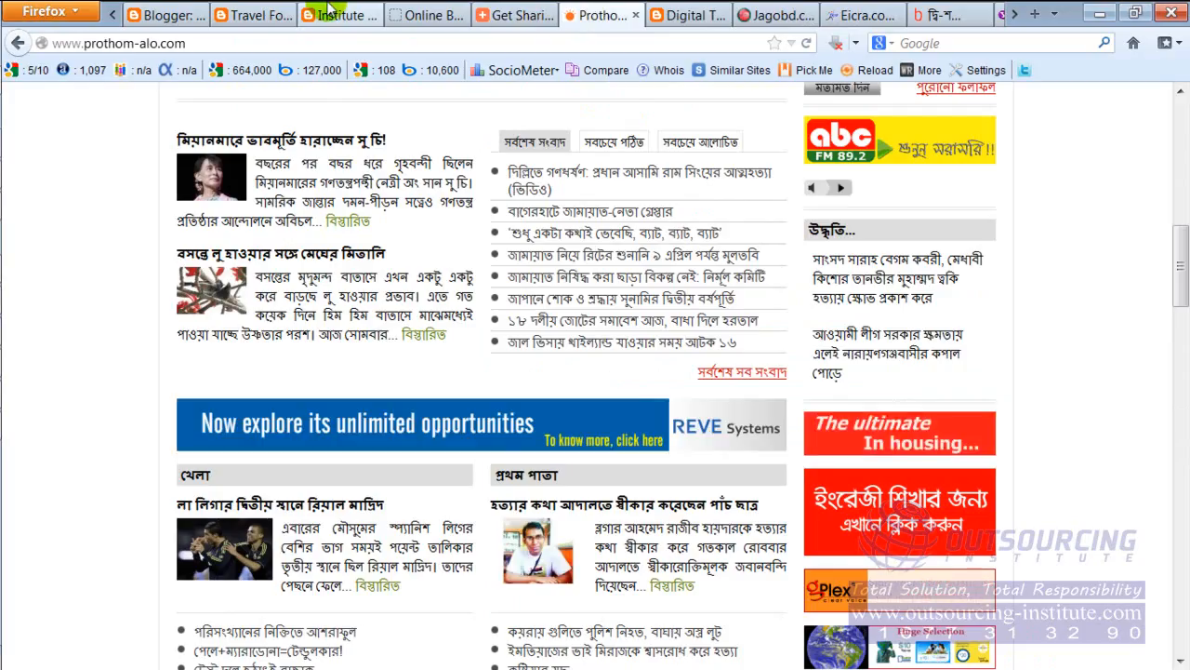
pyautogui.click(367, 13)
# Step: Try the Facebook option in the blog's plus-icon share menu and close the Facebook page
pyautogui.click(266, 14)
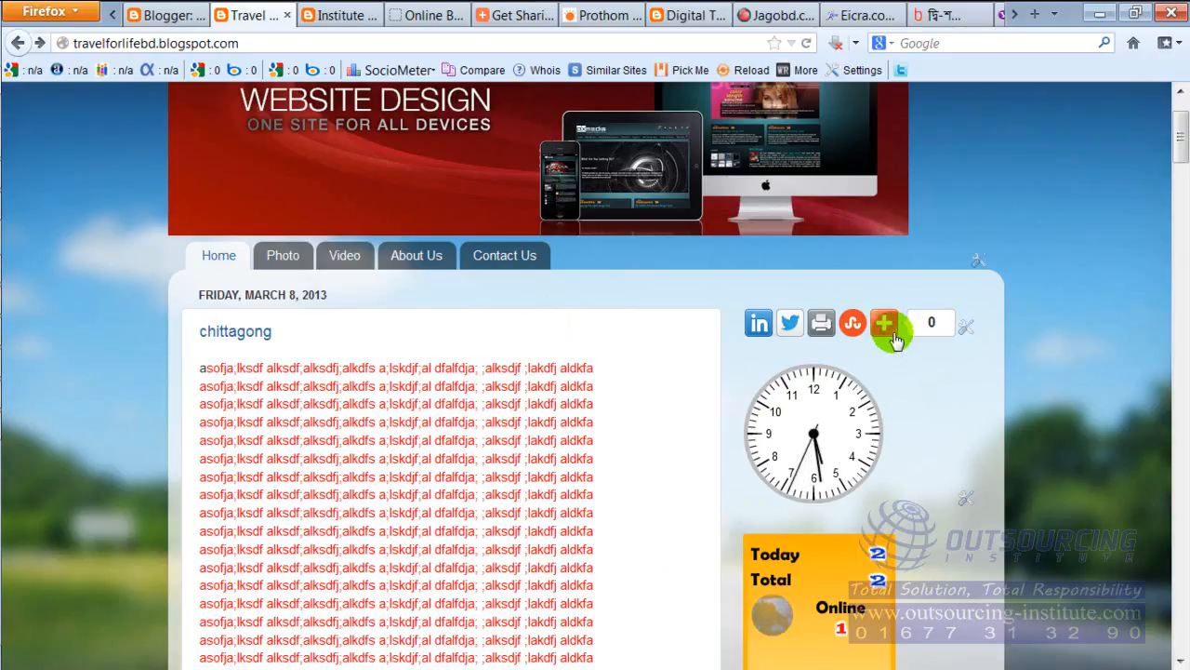
pyautogui.moveTo(884, 324)
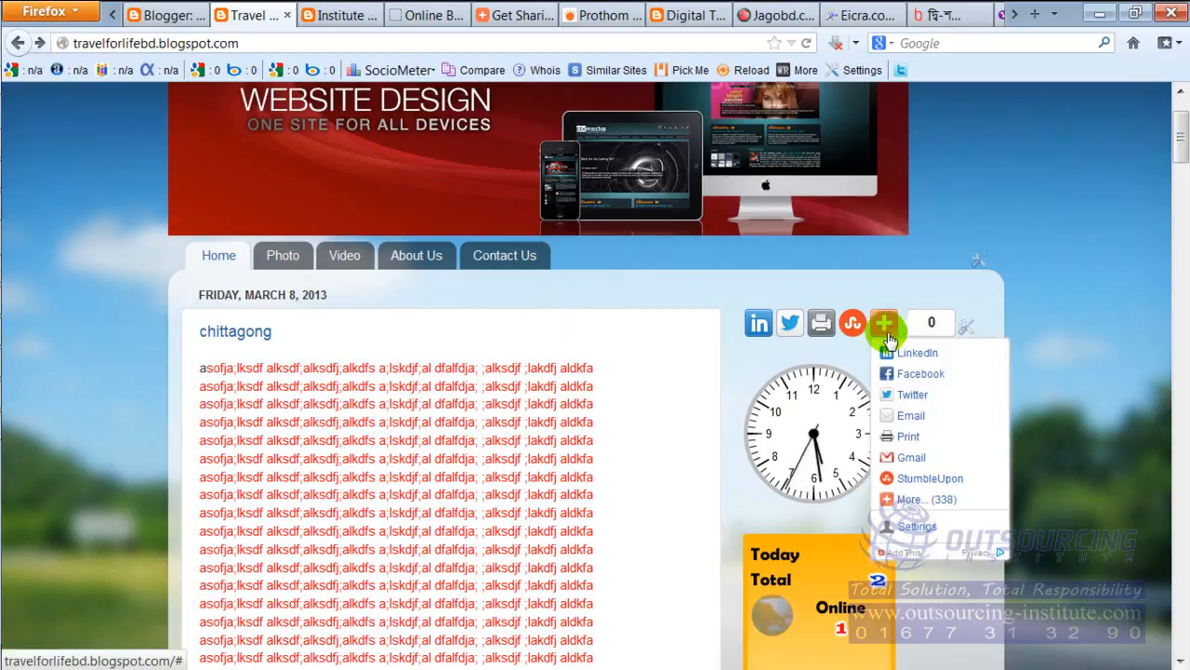
pyautogui.click(914, 377)
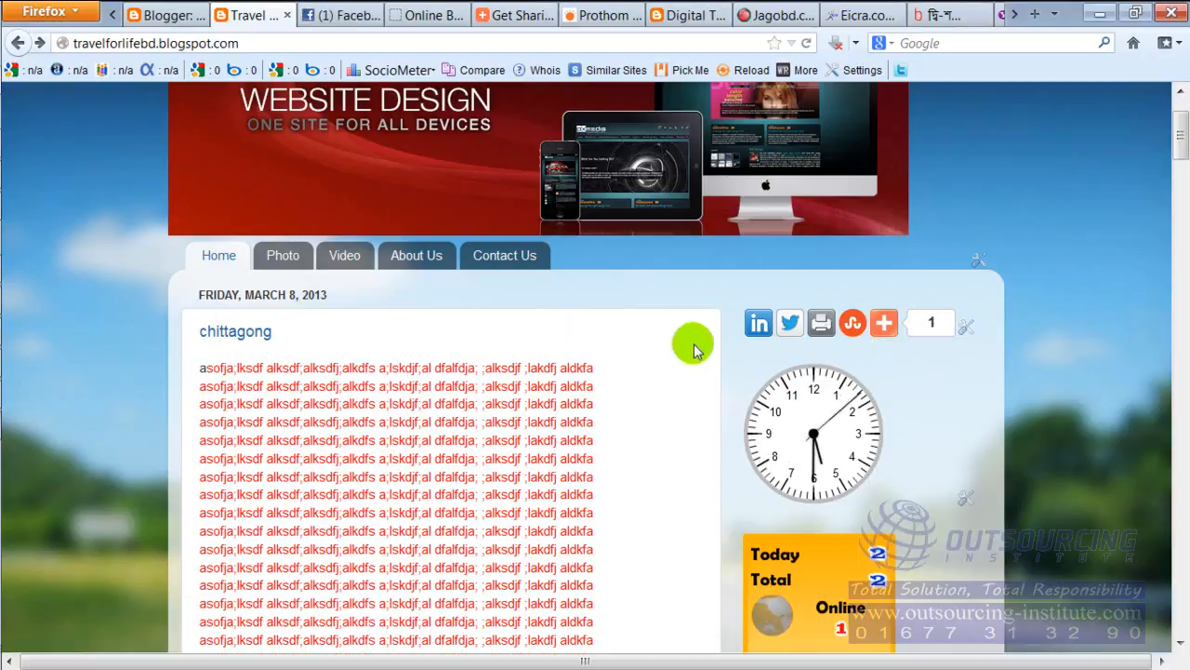
pyautogui.click(370, 18)
pyautogui.click(372, 17)
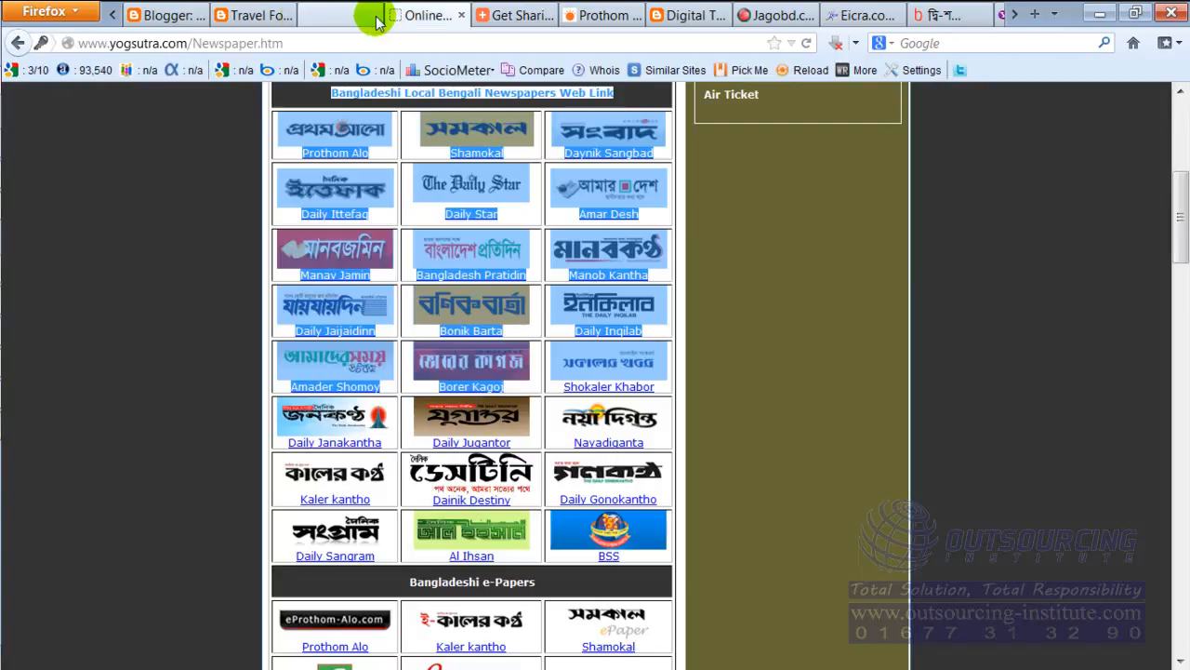
# Step: Share the Travel For Life BD link publicly on your own Facebook timeline through the blog's share menu
pyautogui.click(263, 16)
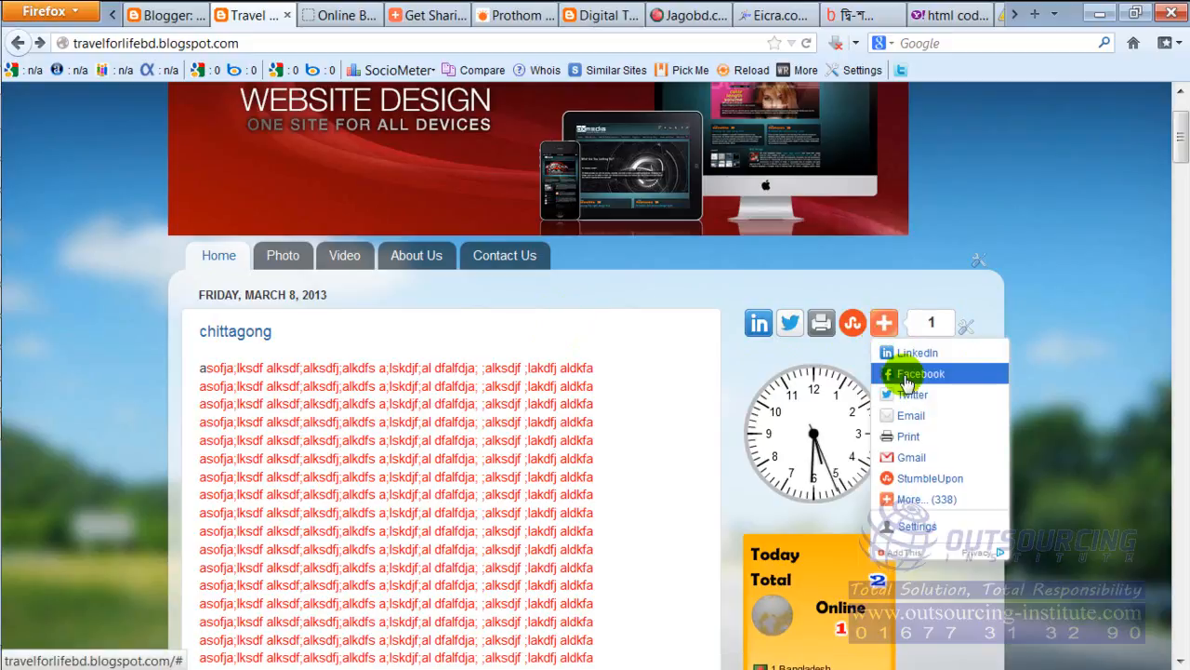
pyautogui.click(906, 378)
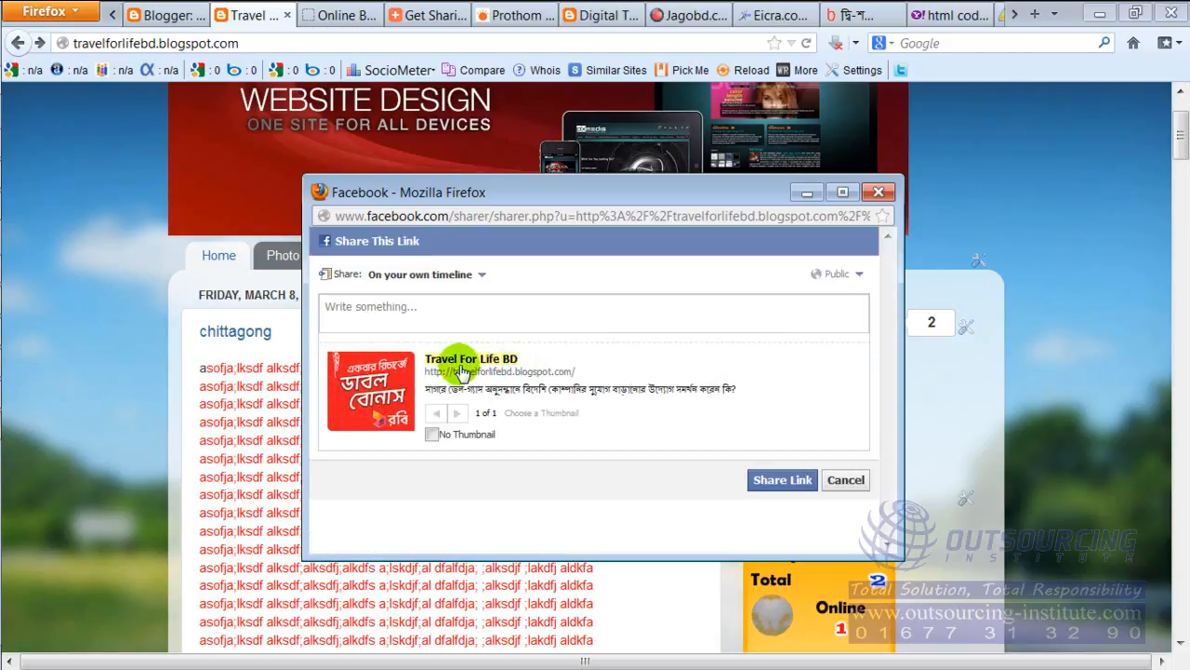
pyautogui.click(767, 482)
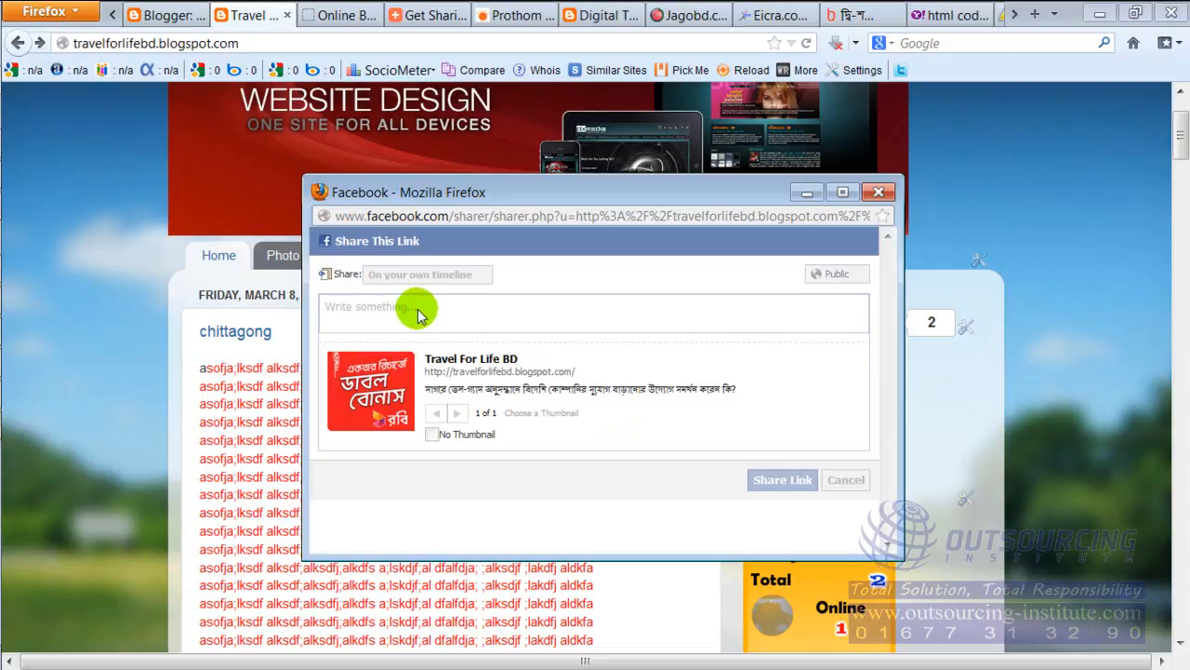
pyautogui.click(778, 479)
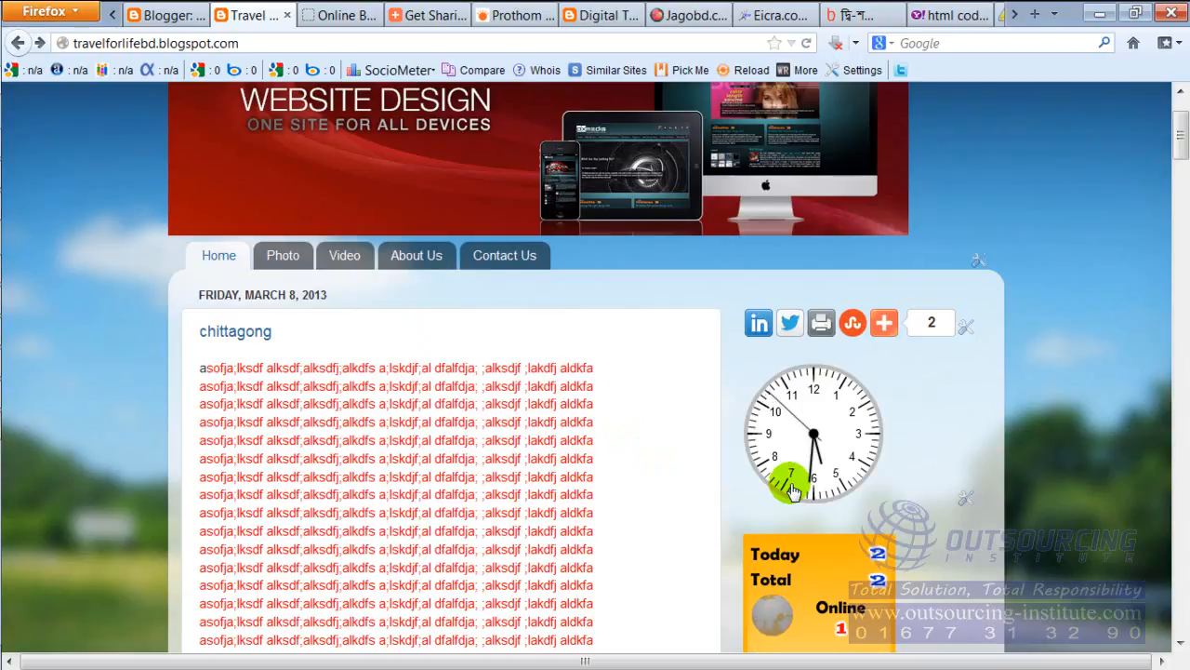
pyautogui.scroll(-3, 676, 497)
pyautogui.scroll(-1, 676, 498)
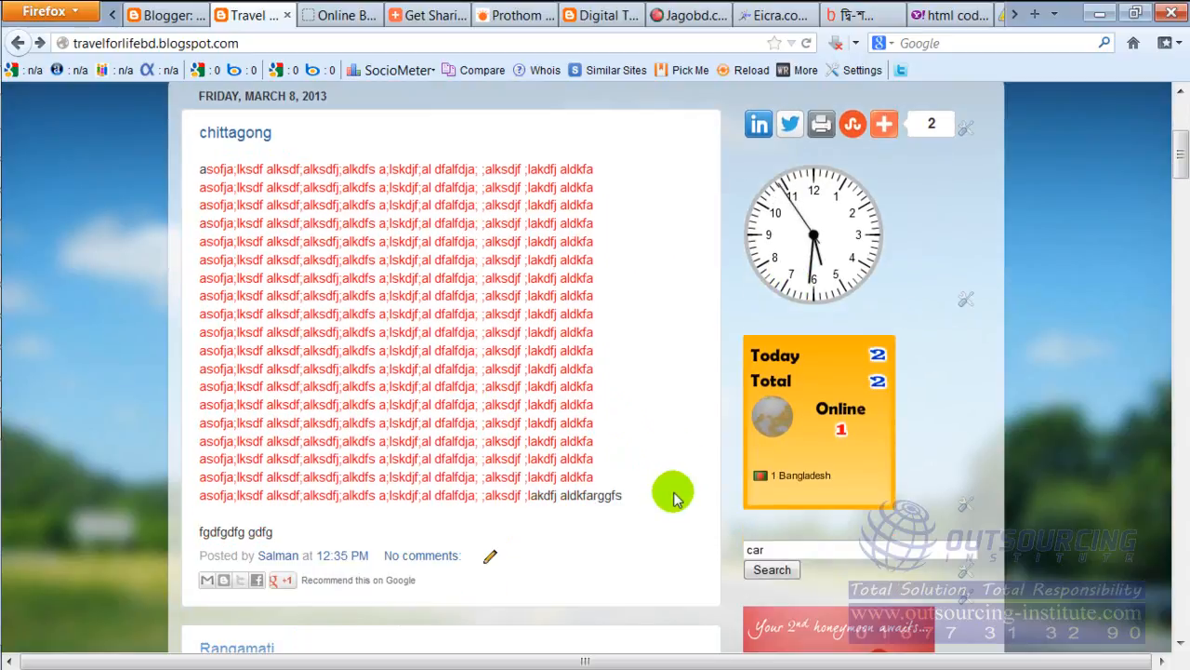
pyautogui.scroll(5, 676, 498)
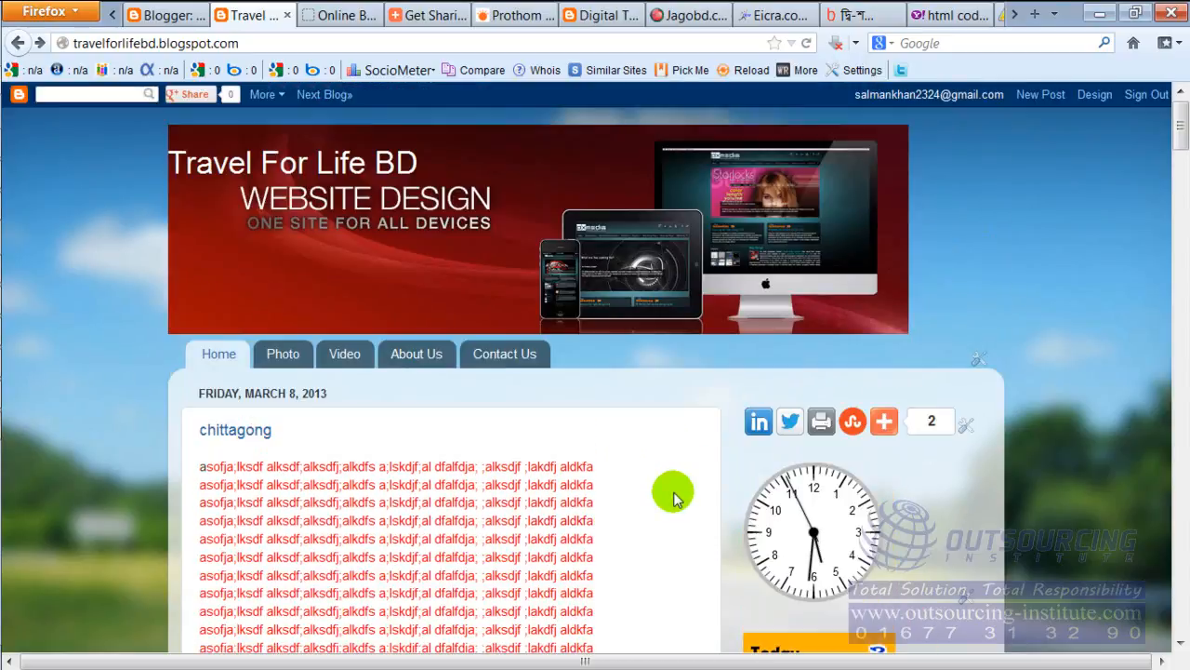
# Step: Open the Facebook website in place of the newspaper links page and check the news feed for the shared blog link
pyautogui.click(332, 13)
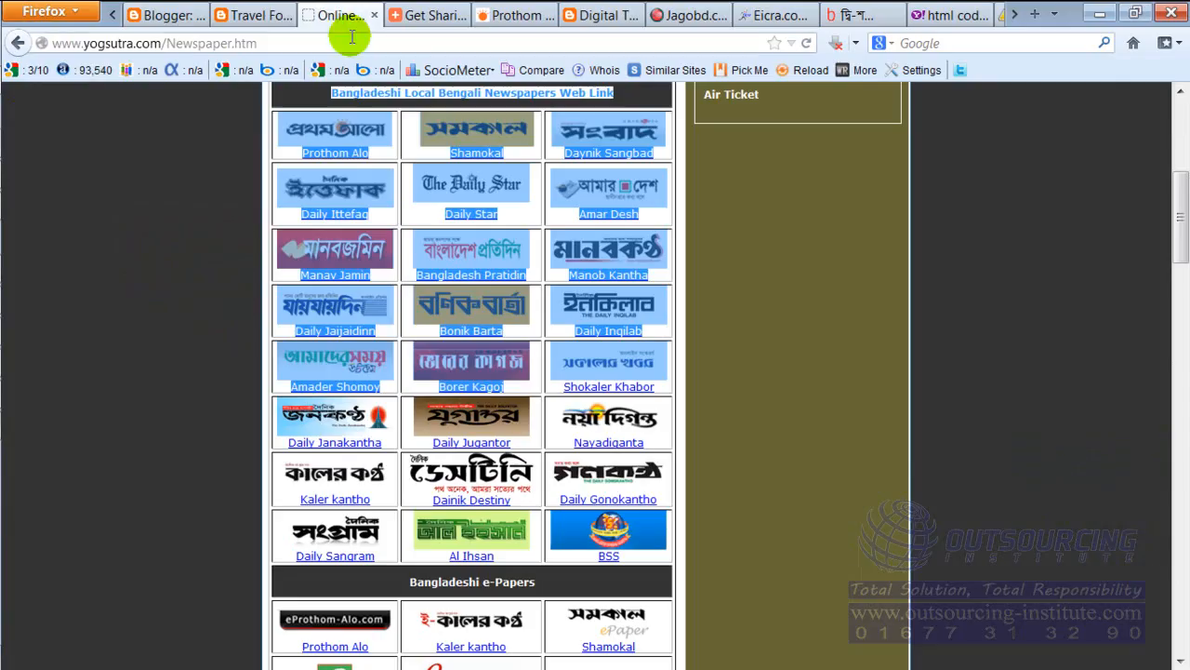
pyautogui.write('www.f')
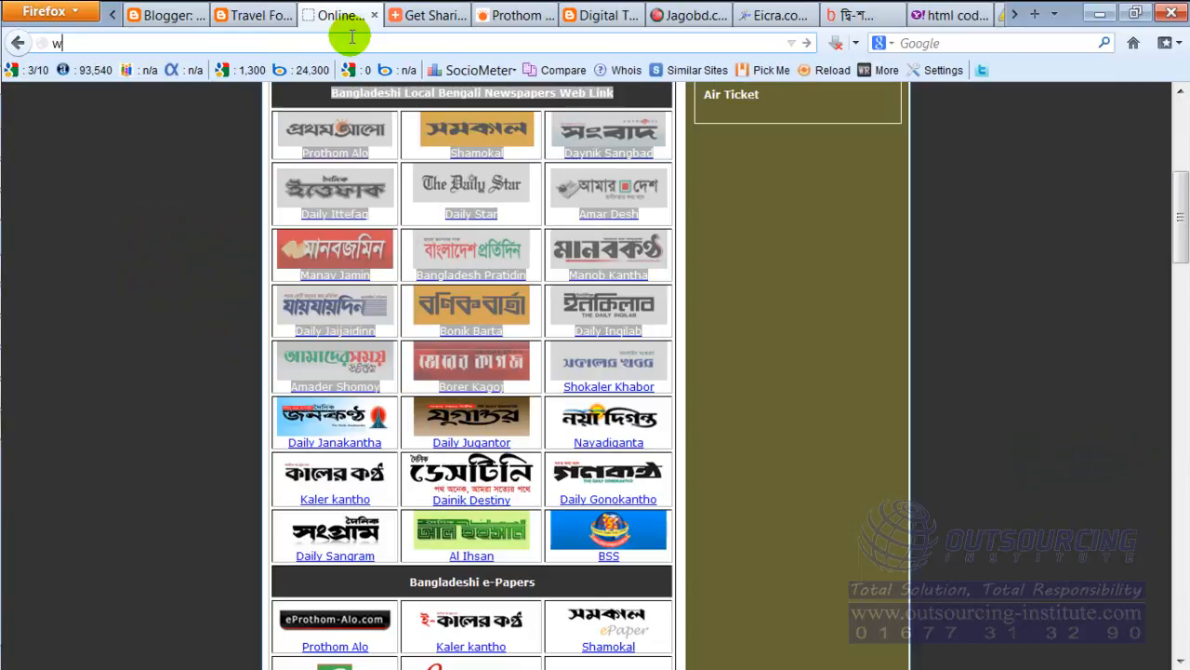
pyautogui.write('a')
pyautogui.press('Return')
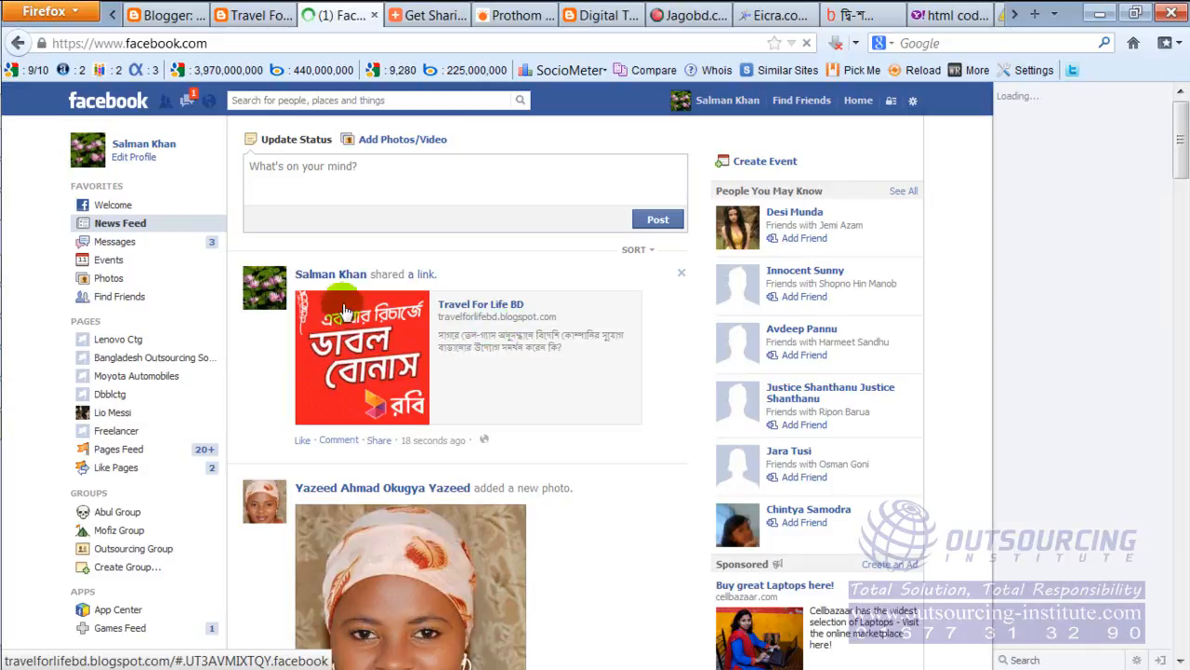
pyautogui.moveTo(340, 284)
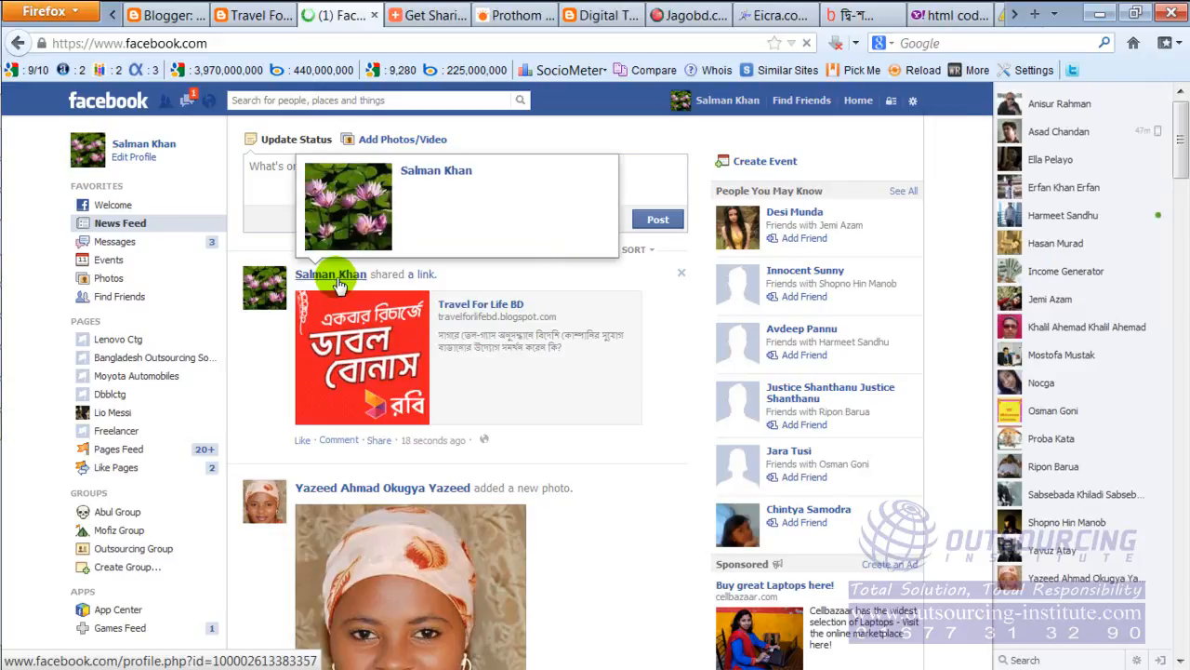
# Step: Compare the Travel For Life BD home page with the shared blog link in the Facebook news feed
pyautogui.click(242, 20)
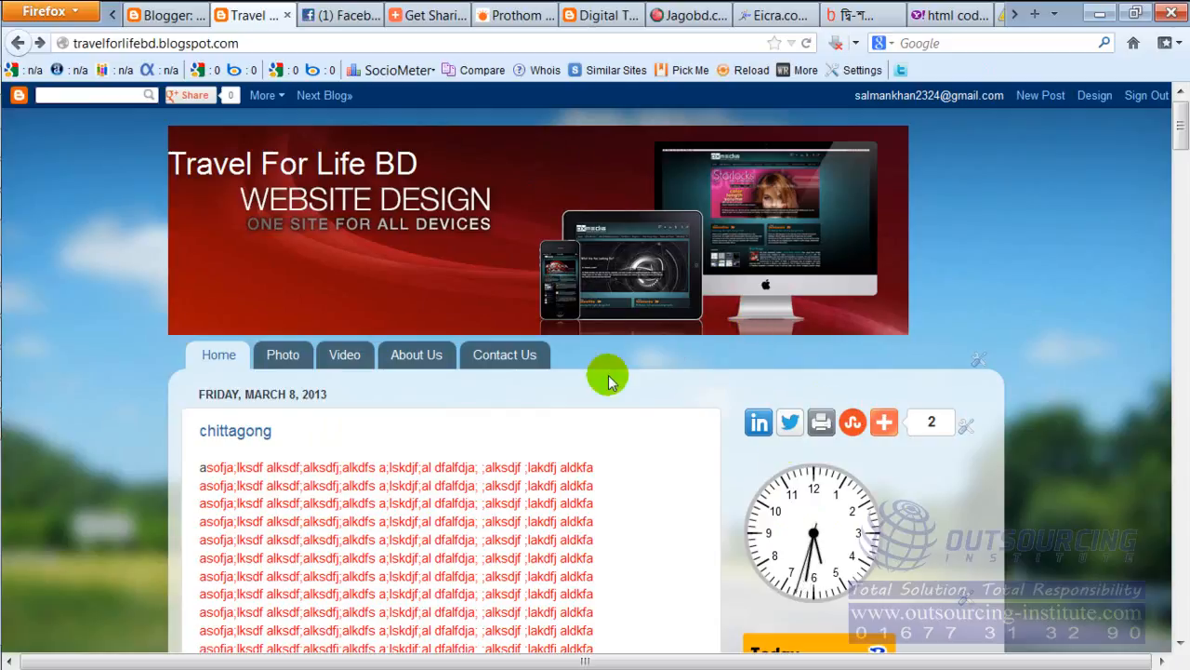
pyautogui.click(330, 13)
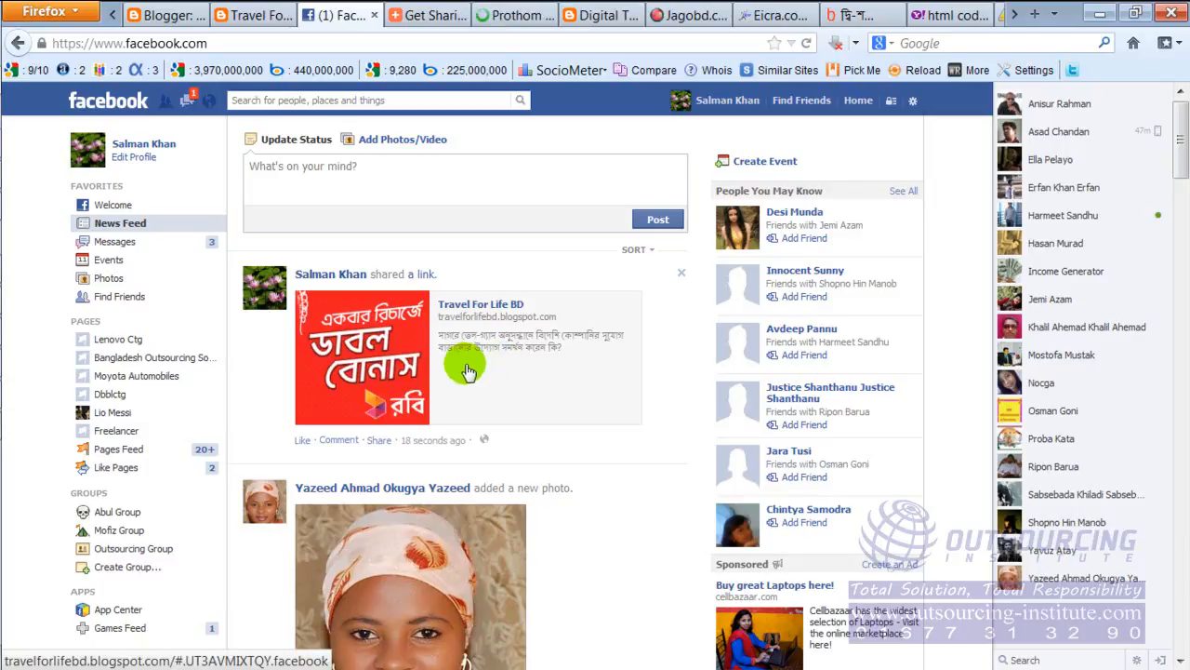
pyautogui.click(249, 16)
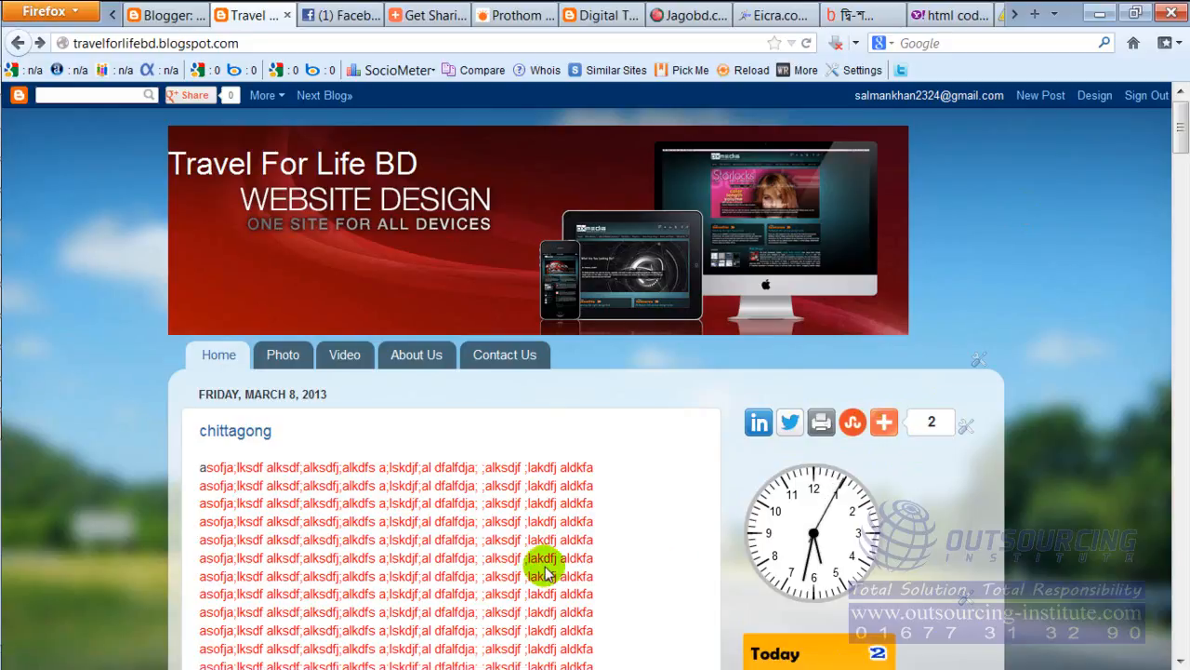
# Step: Switch to the Paint checklist and draw check marks beside "Add facebook tab" and "Change design"
pyautogui.moveTo(5, 359)
pyautogui.click(26, 333)
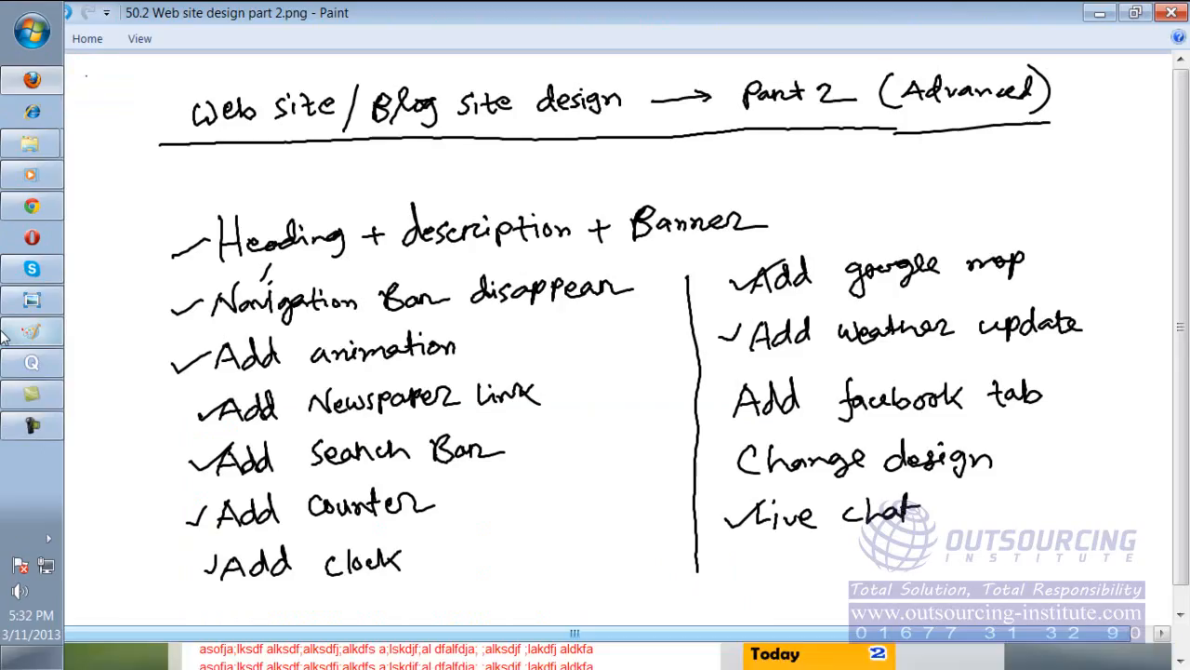
pyautogui.moveTo(716, 403); pyautogui.dragTo(749, 374)
pyautogui.moveTo(705, 459); pyautogui.dragTo(733, 451)
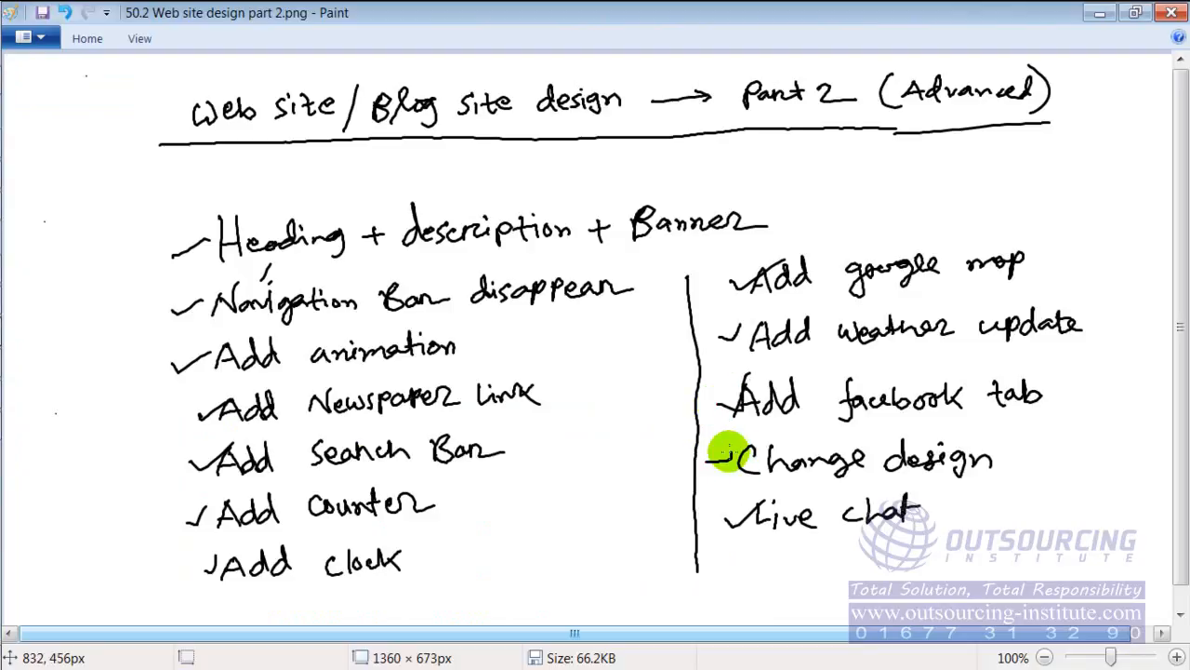
# Step: Switch back to Firefox and look over the current design and sidebar of the Travel For Life BD home page
pyautogui.moveTo(13, 300)
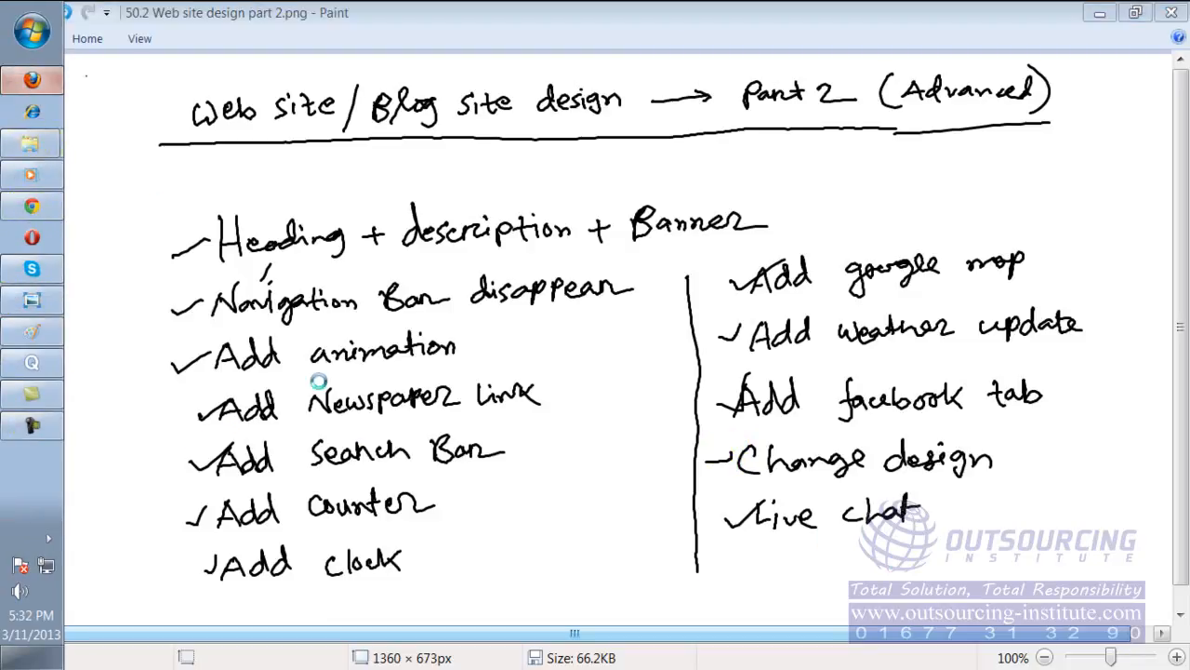
pyautogui.click(31, 93)
pyautogui.click(193, 14)
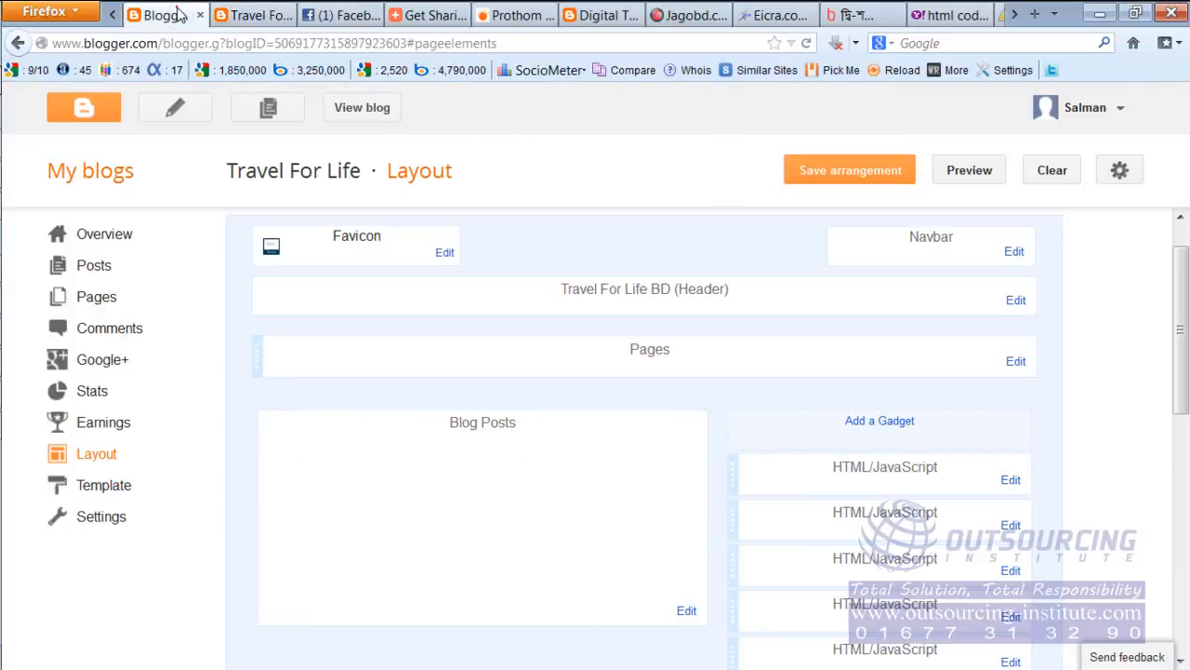
pyautogui.click(249, 17)
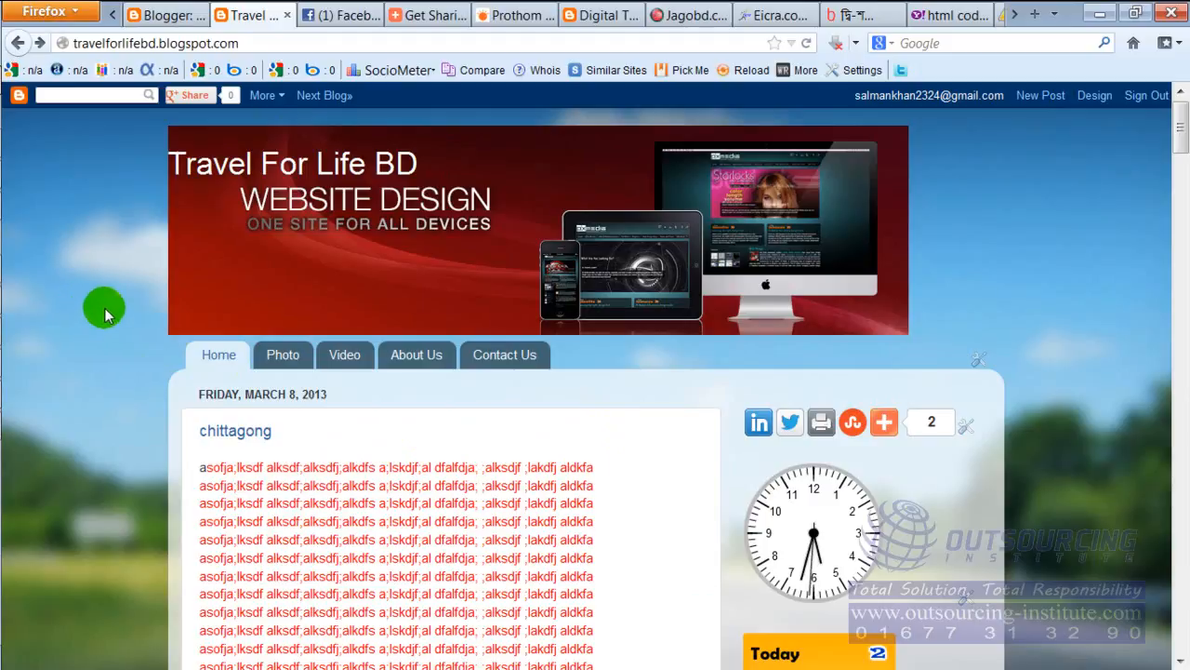
pyautogui.scroll(-3, 104, 314)
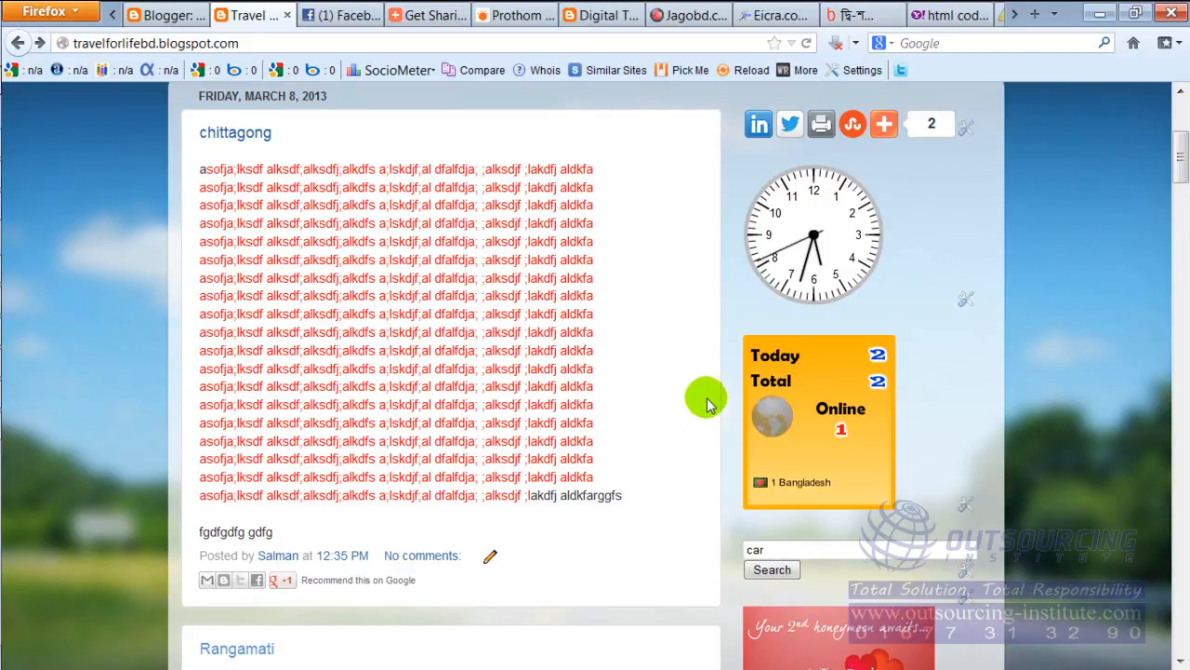
pyautogui.scroll(2, 824, 359)
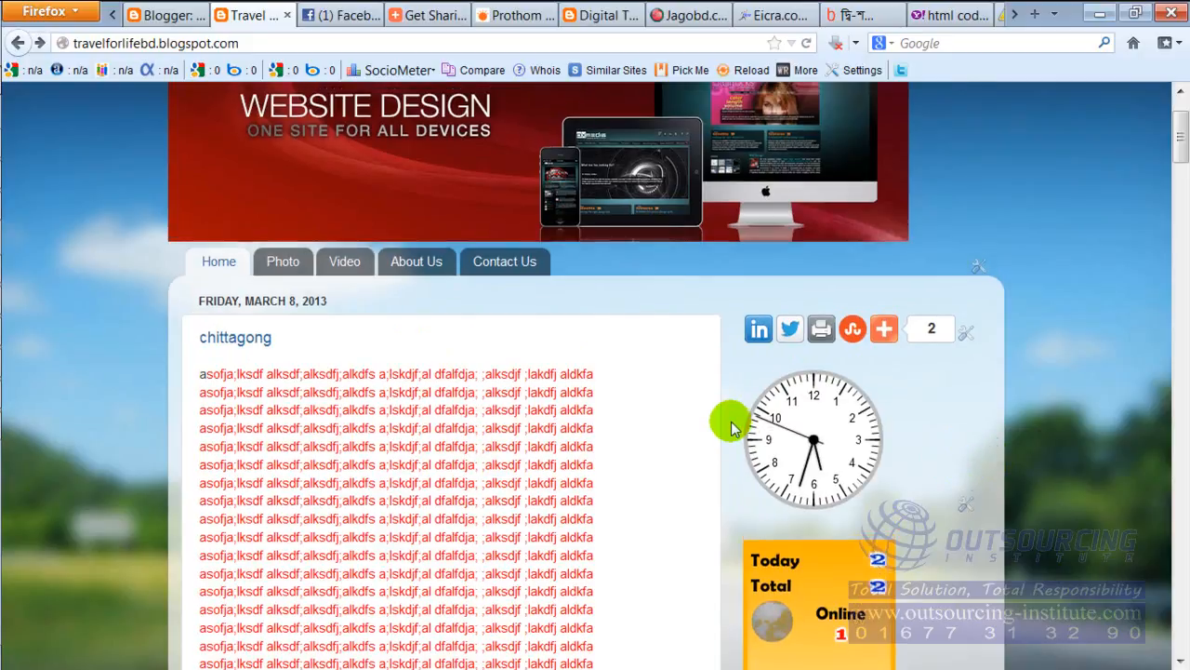
pyautogui.scroll(2, 730, 418)
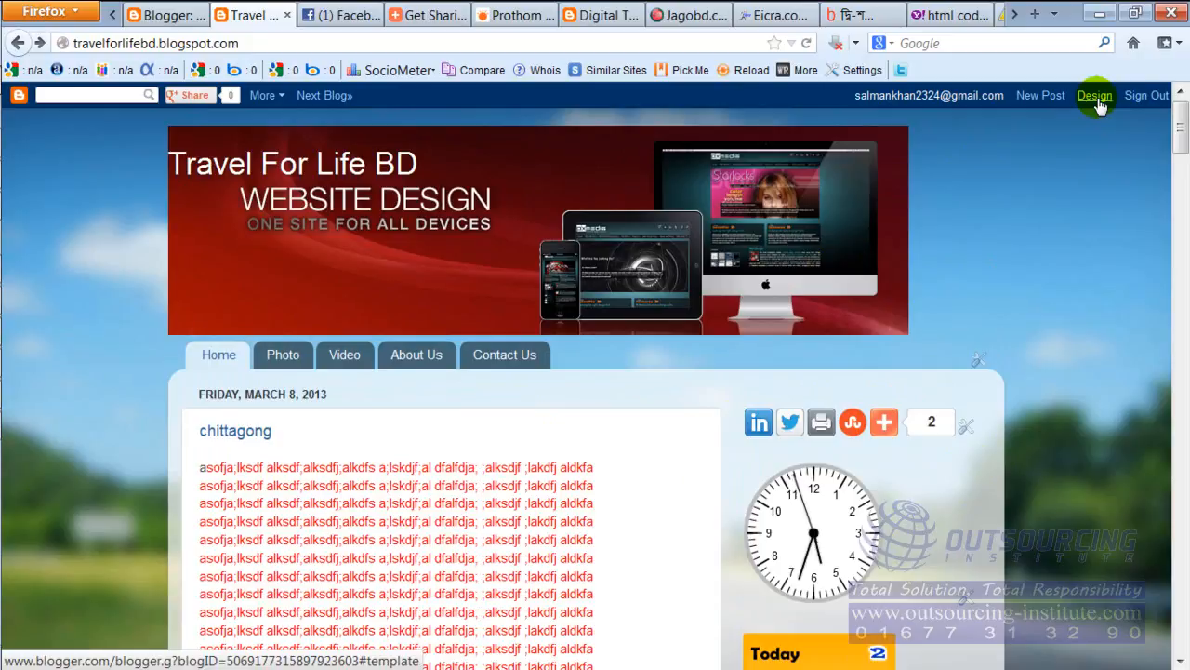
# Step: Open the Template page of the Travel For Life blog in Blogger and look through the Dynamic Views and Simple designs
pyautogui.click(169, 17)
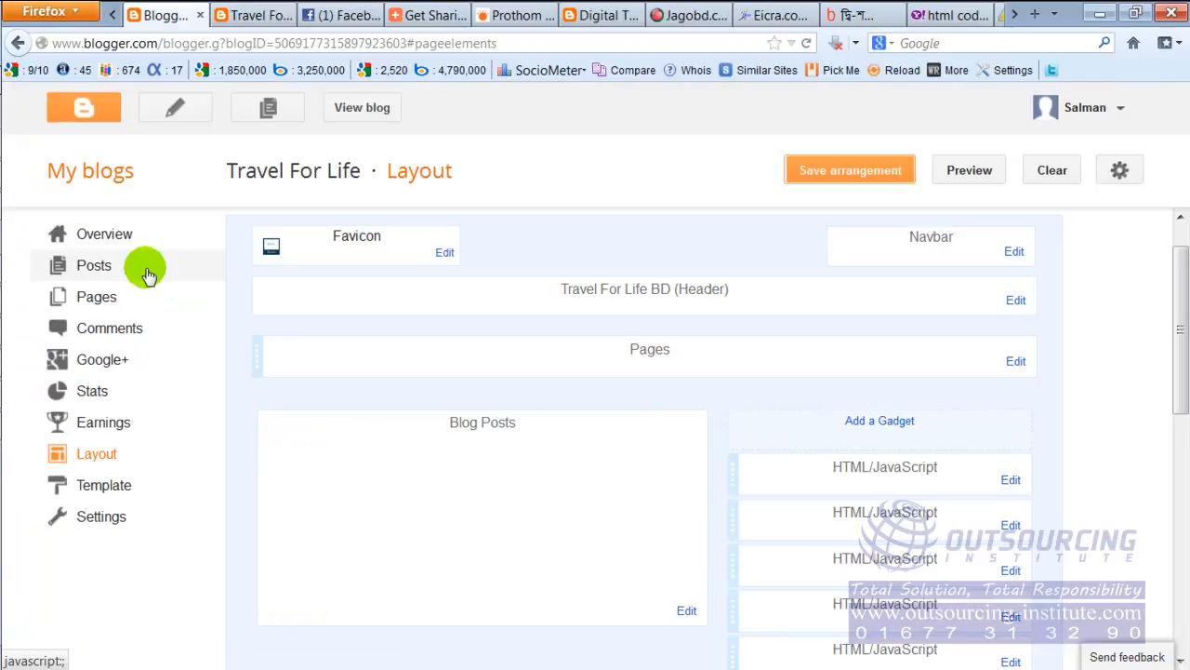
pyautogui.click(107, 486)
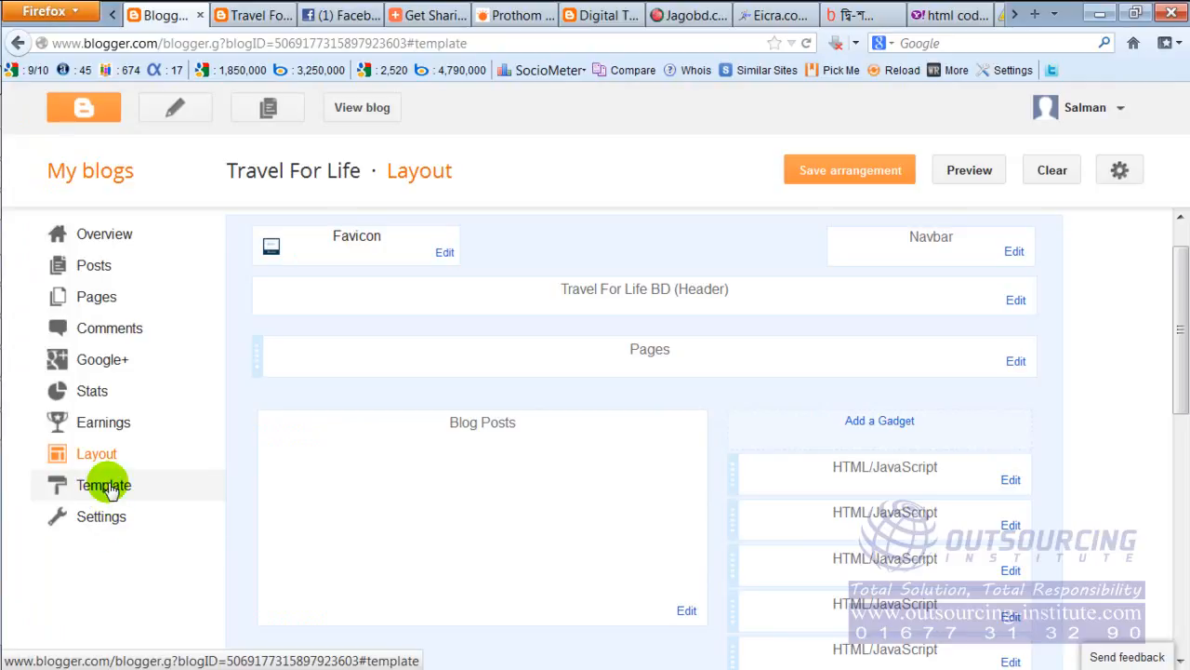
pyautogui.click(325, 339)
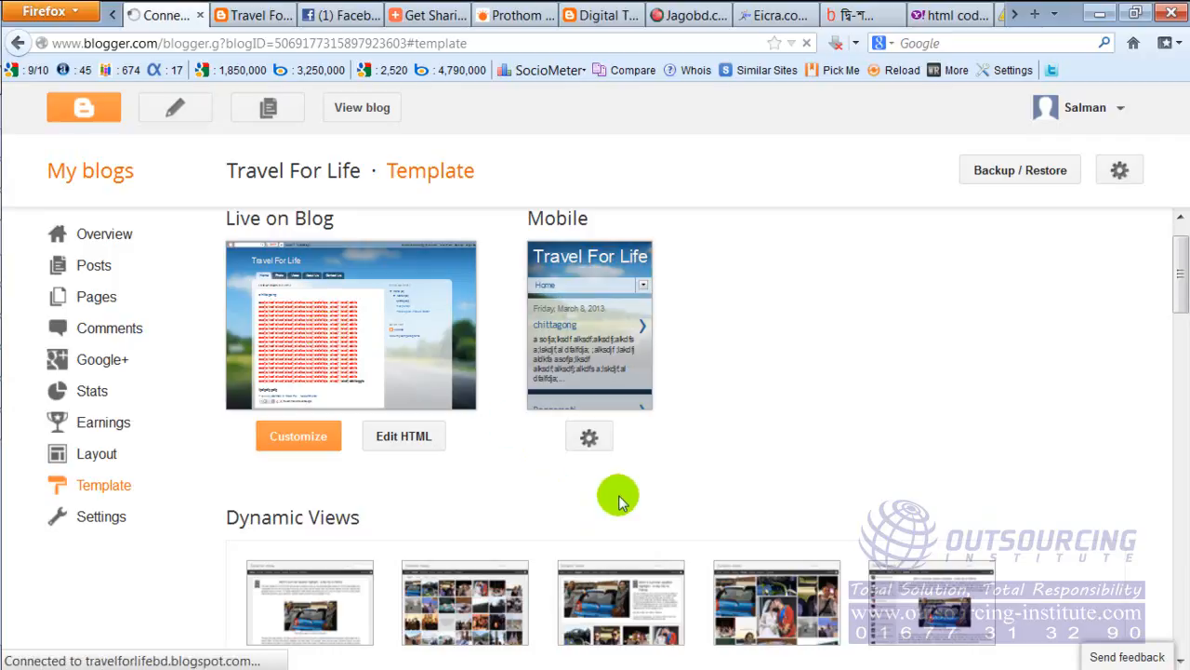
pyautogui.scroll(-1, 617, 495)
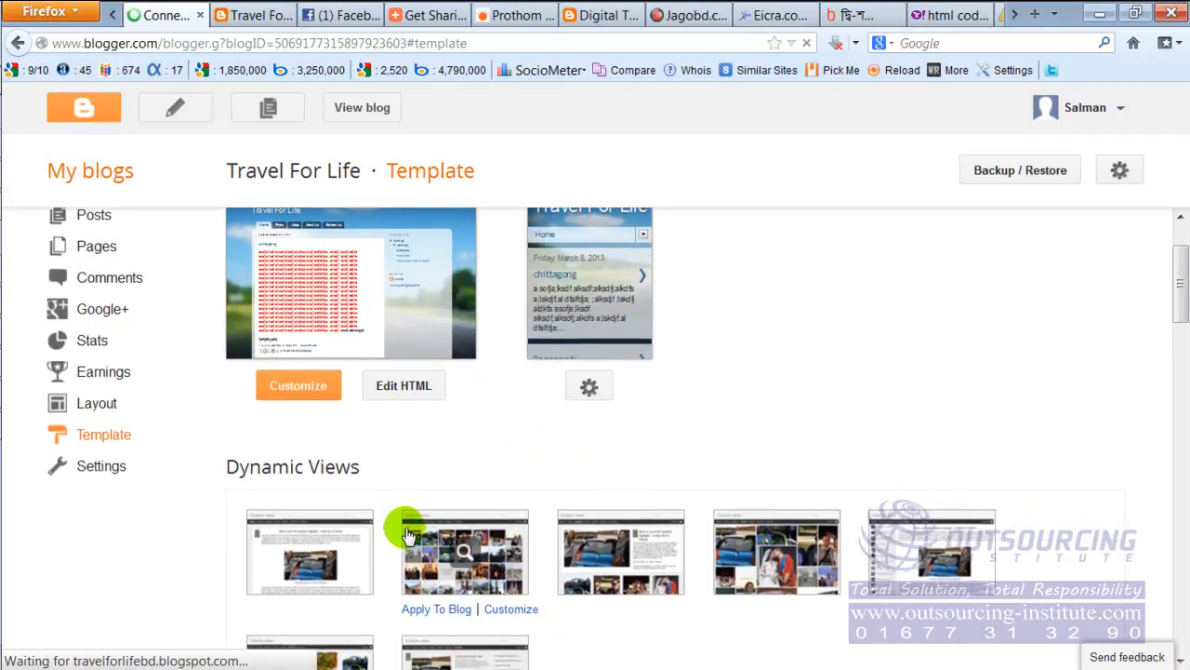
pyautogui.scroll(-2, 405, 528)
pyautogui.scroll(-4, 462, 500)
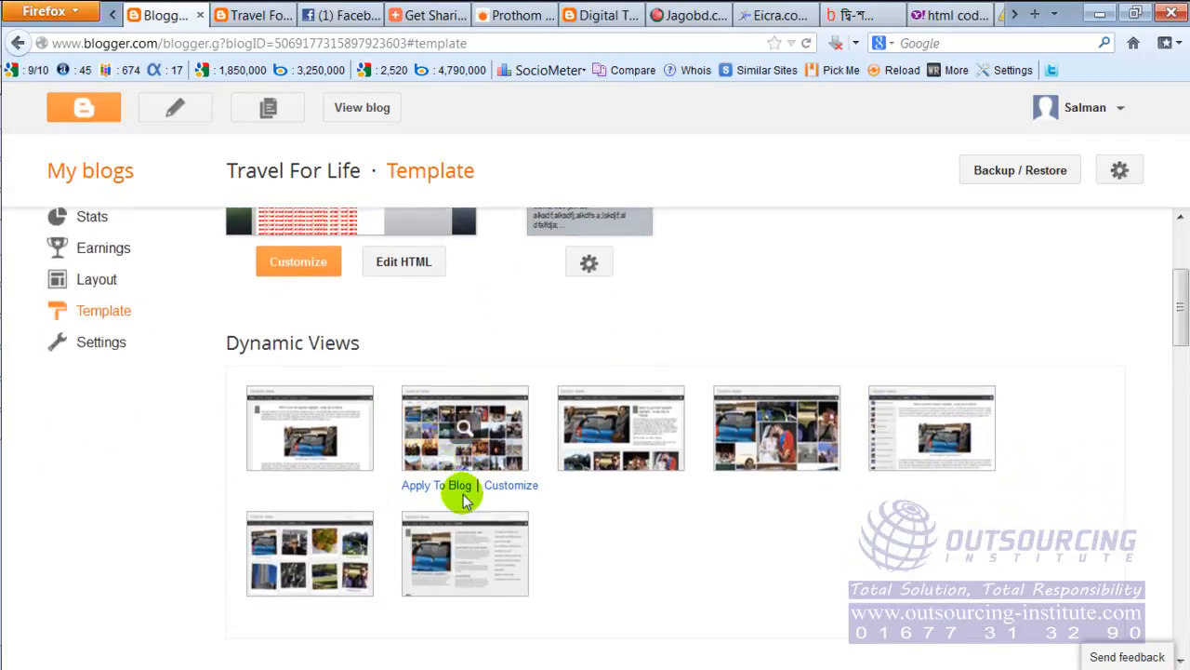
pyautogui.scroll(-3, 463, 499)
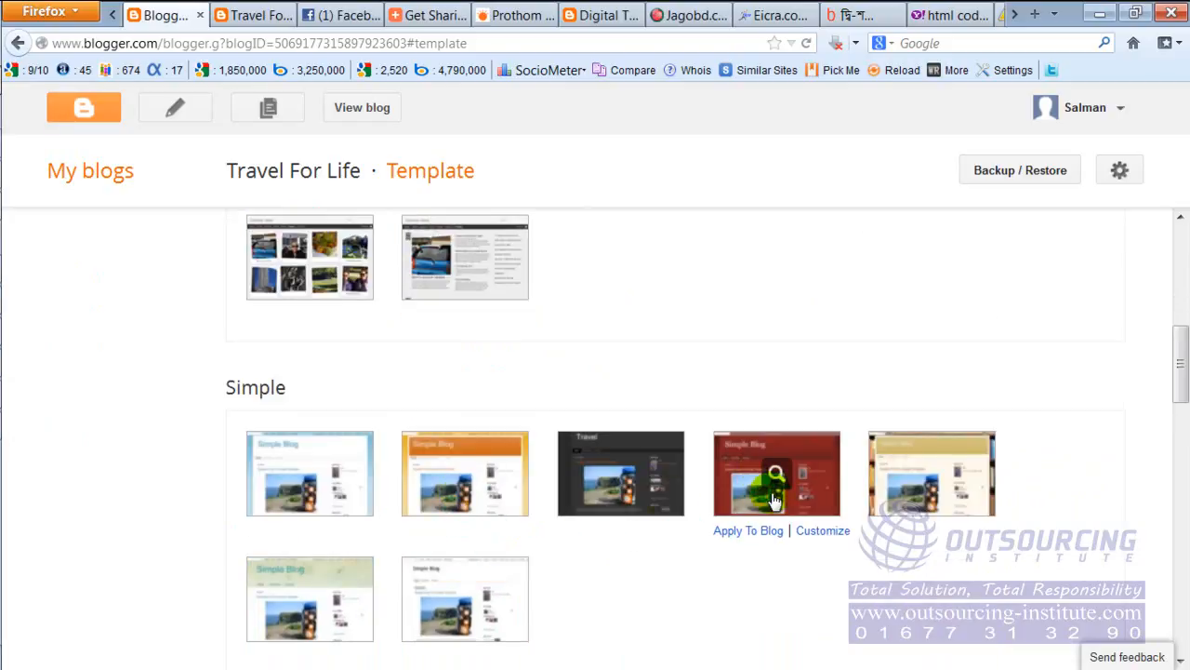
pyautogui.scroll(-2, 465, 493)
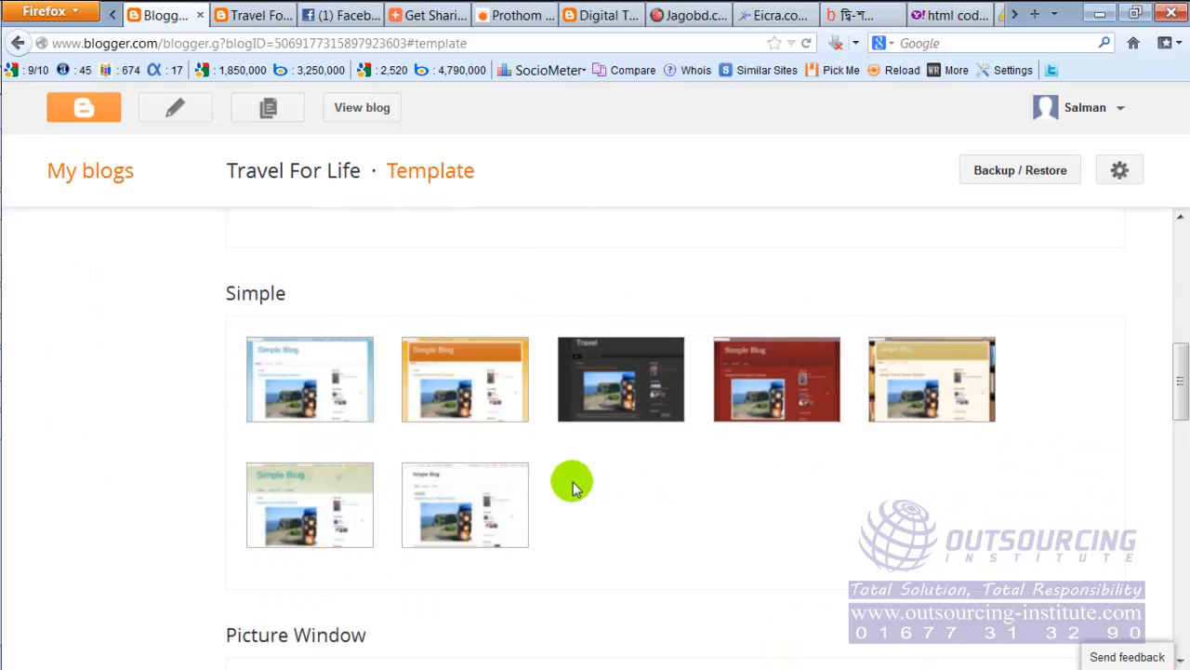
pyautogui.scroll(5, 372, 447)
pyautogui.scroll(2, 371, 451)
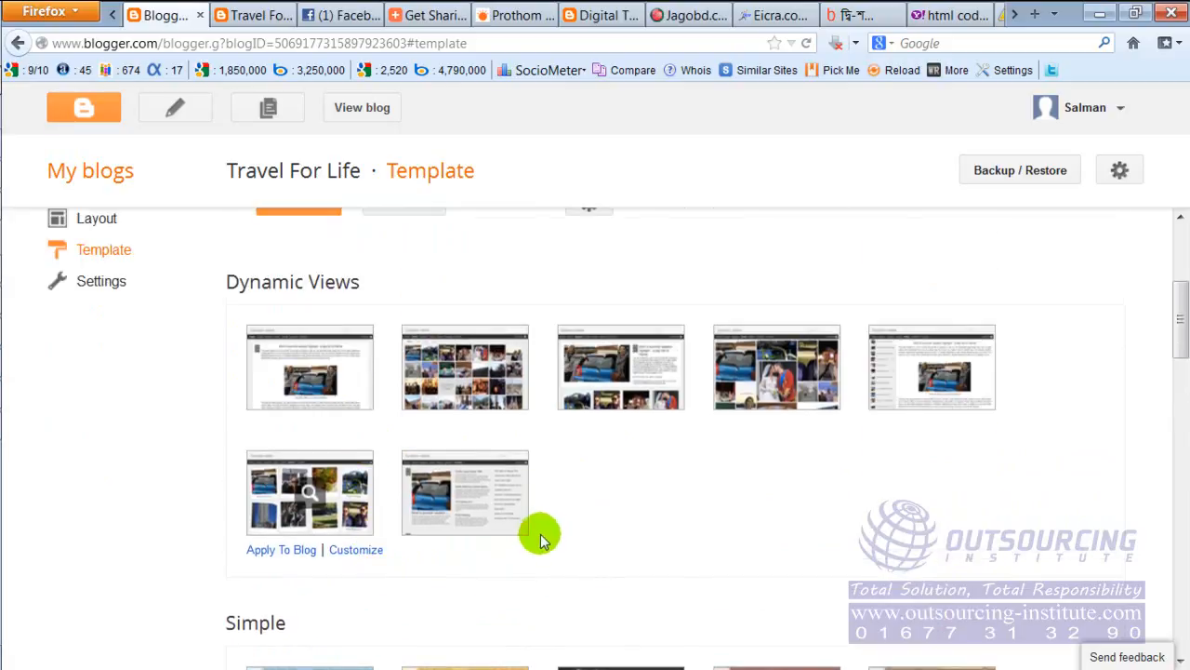
# Step: Preview the red Simple template and apply it to the blog
pyautogui.scroll(-5, 546, 535)
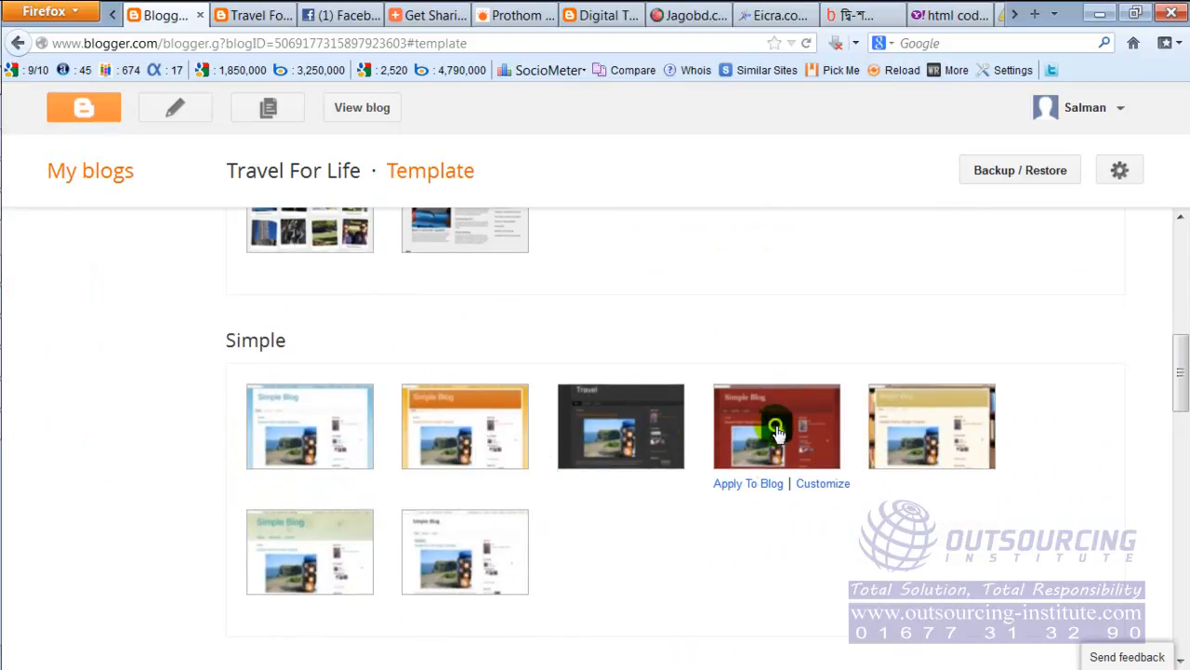
pyautogui.click(778, 432)
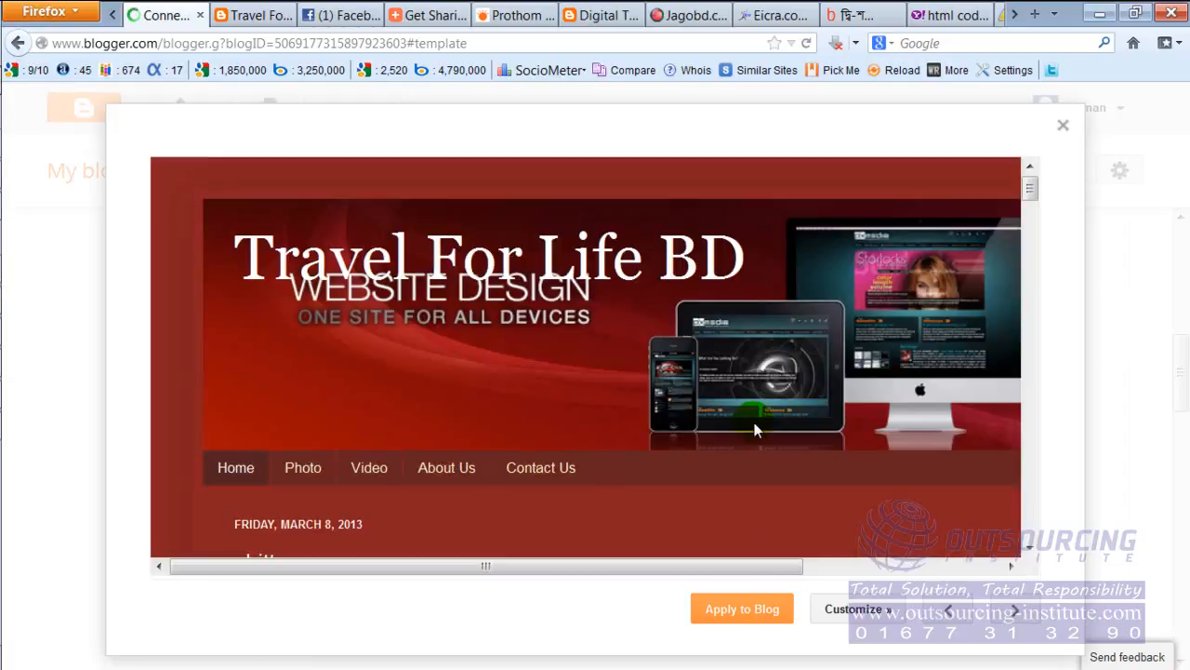
pyautogui.click(739, 614)
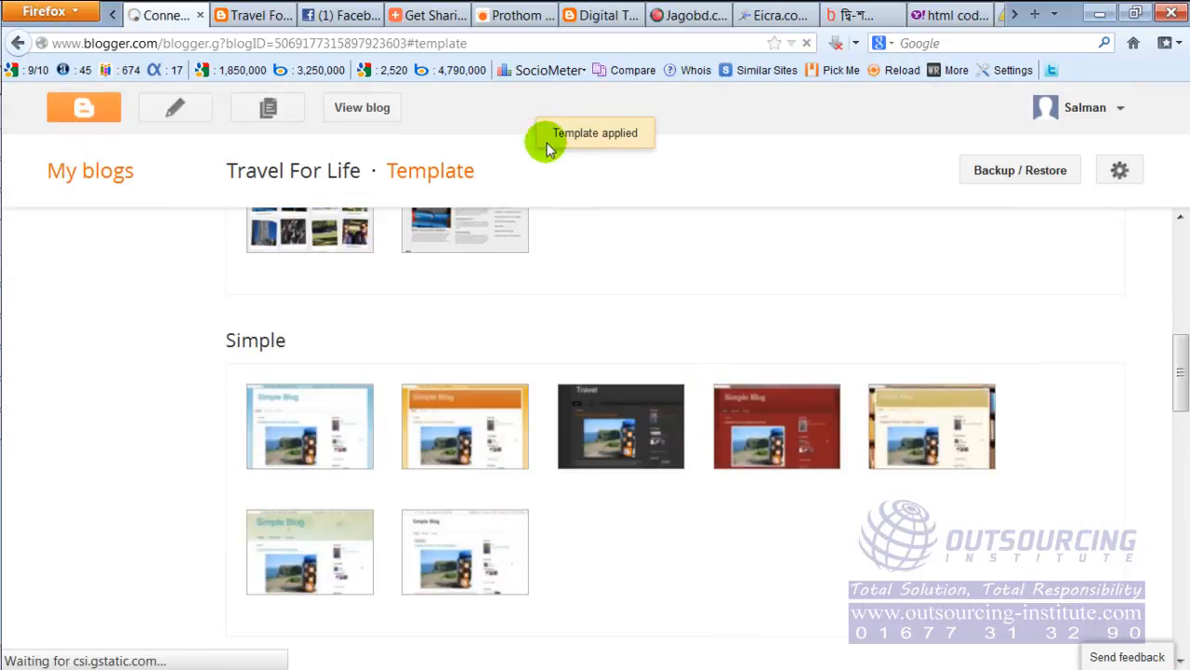
# Step: Reload the live Travel For Life BD blog and check its page with the red Simple template
pyautogui.scroll(4, 539, 372)
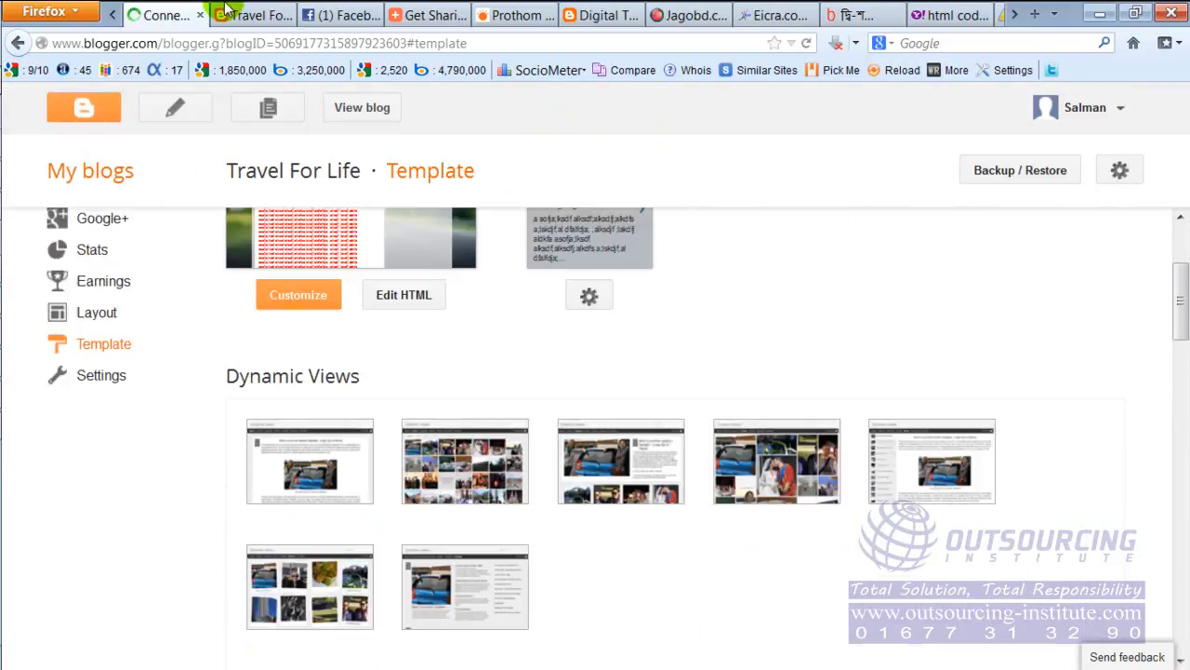
pyautogui.click(251, 16)
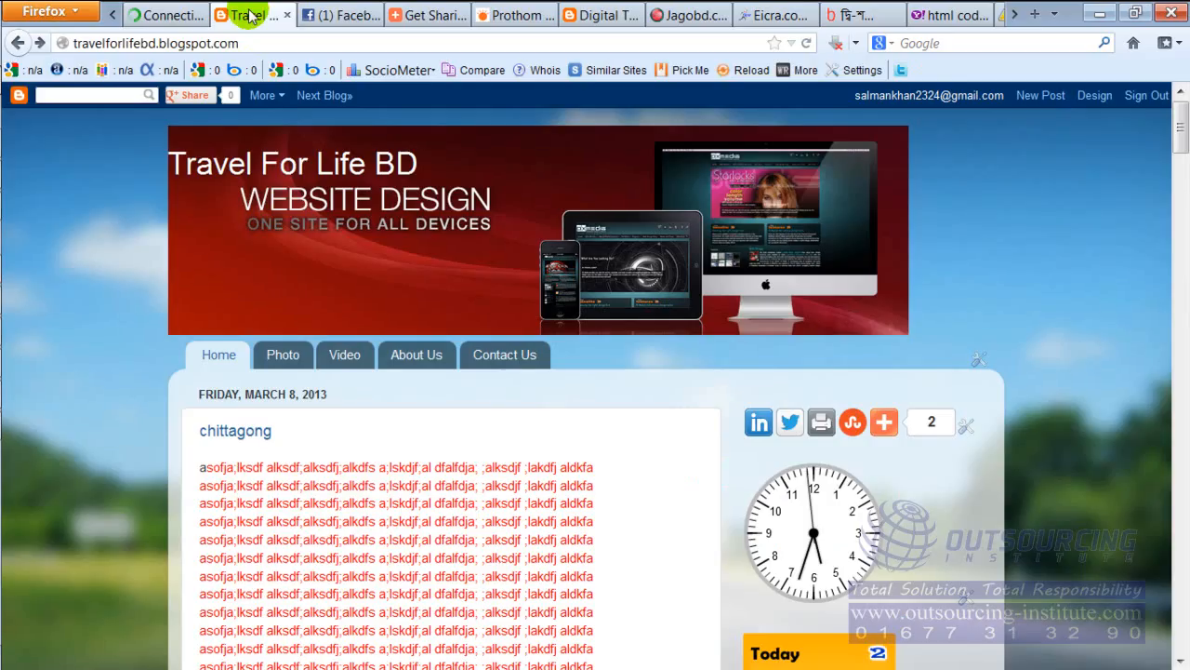
pyautogui.rightClick(534, 167)
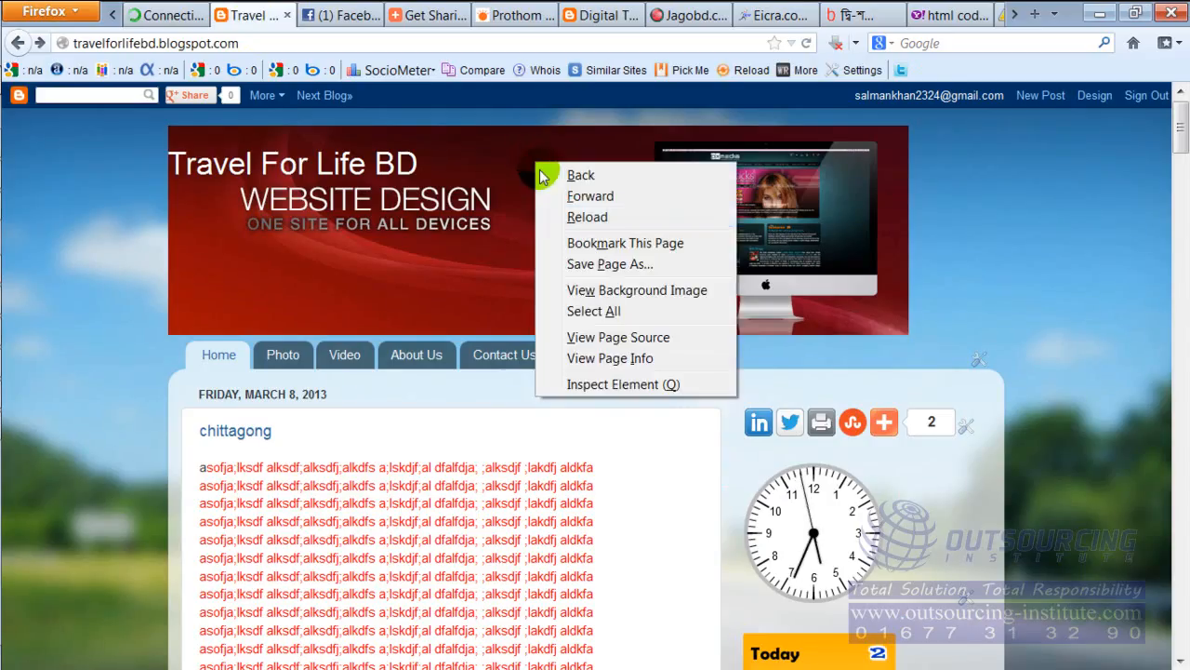
pyautogui.click(597, 219)
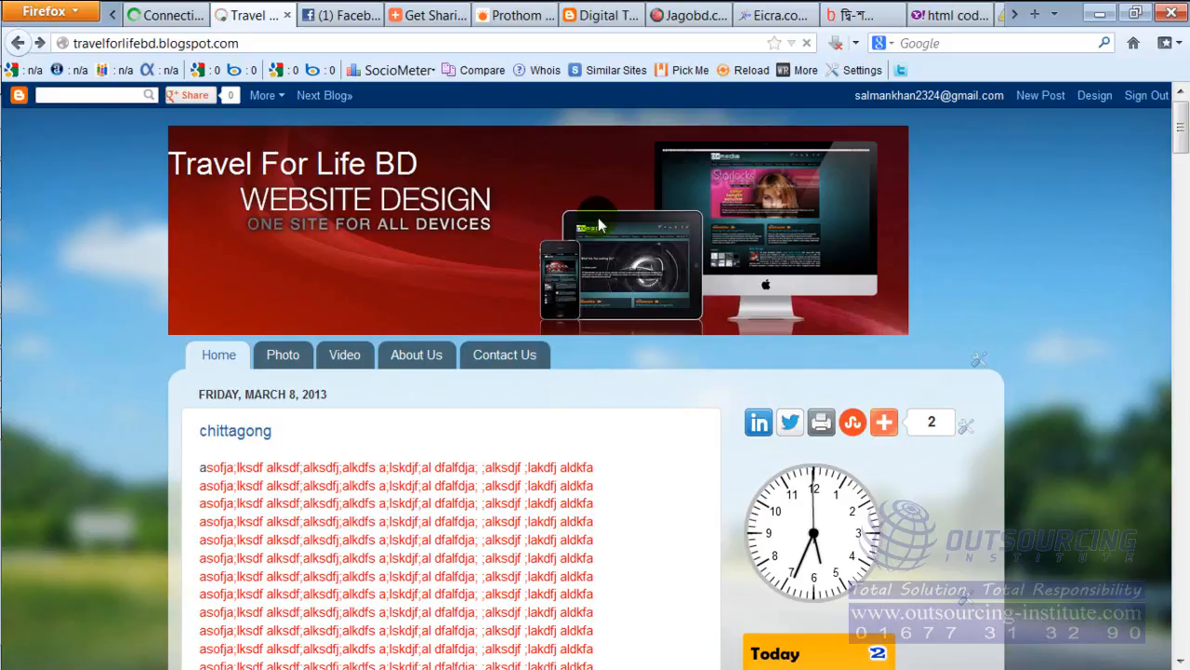
pyautogui.click(896, 428)
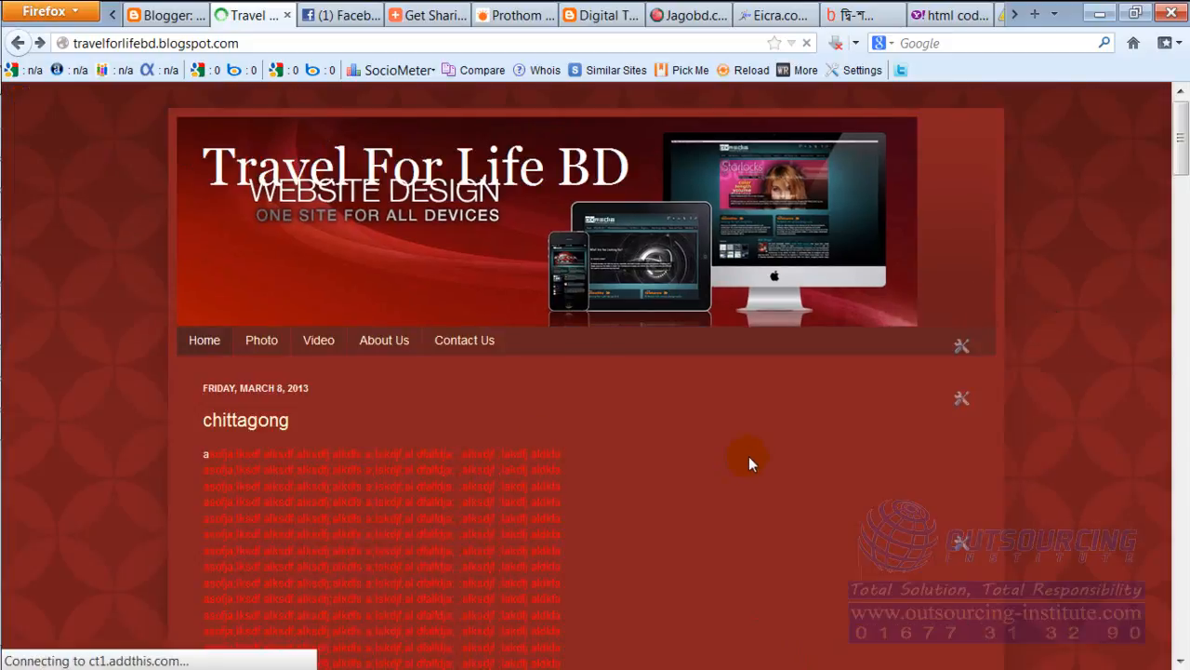
pyautogui.scroll(-4, 748, 455)
pyautogui.scroll(4, 383, 293)
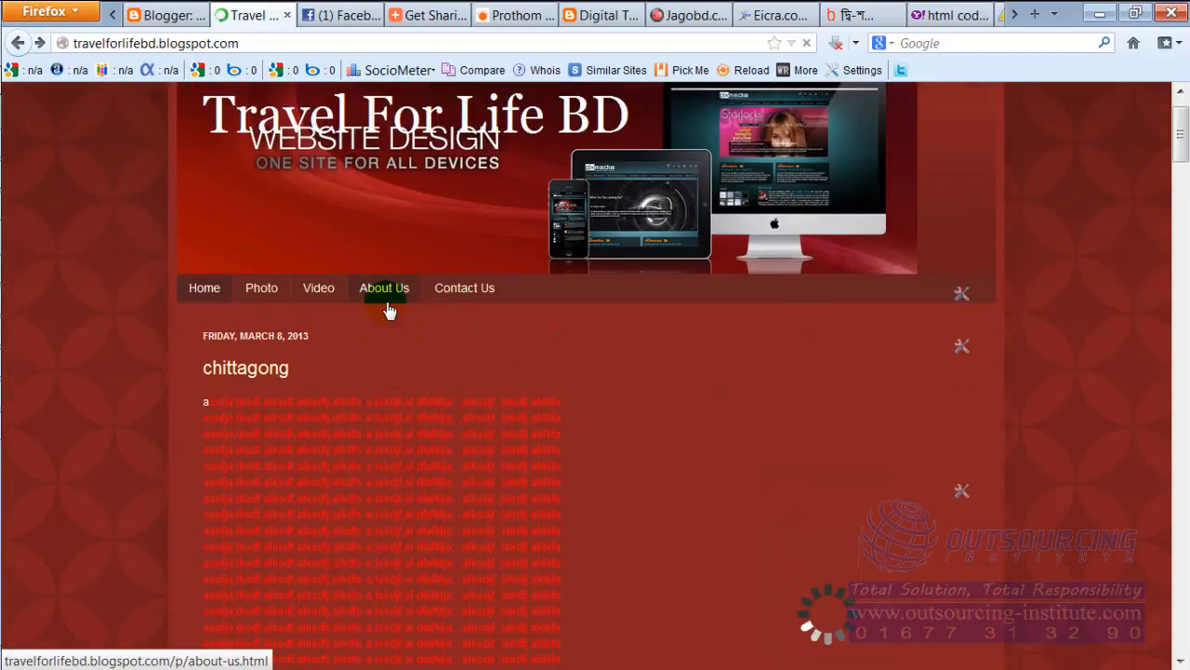
# Step: Apply the dark third Picture Window template to the blog and go back to the live blog page
pyautogui.click(160, 16)
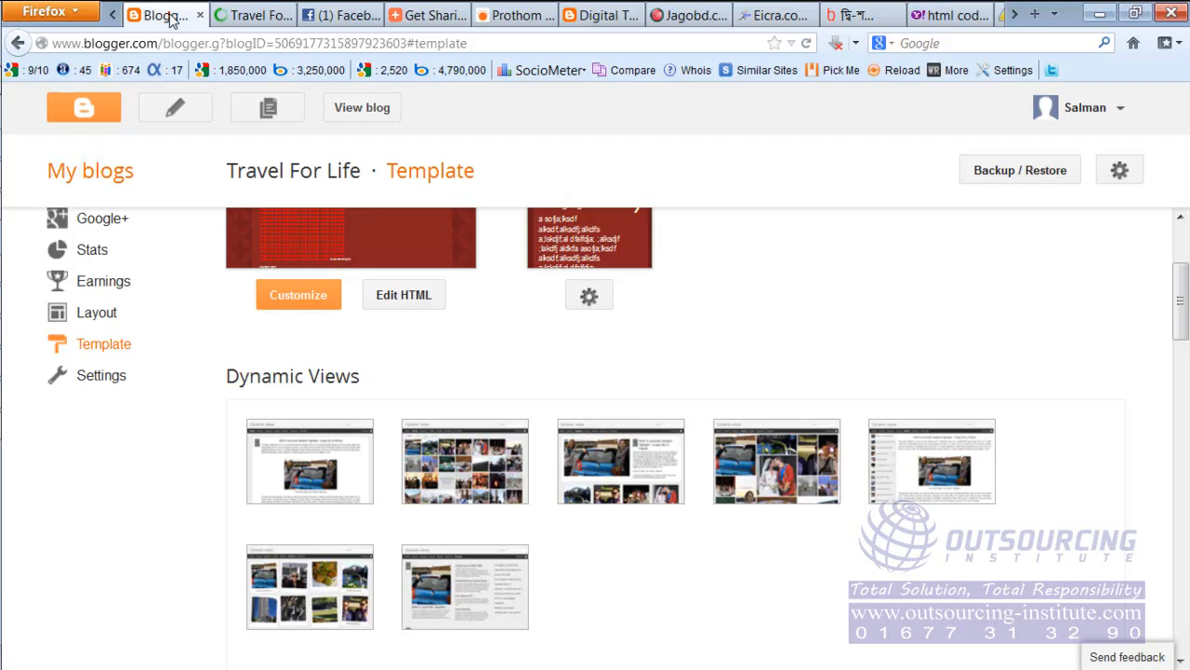
pyautogui.scroll(-3, 758, 562)
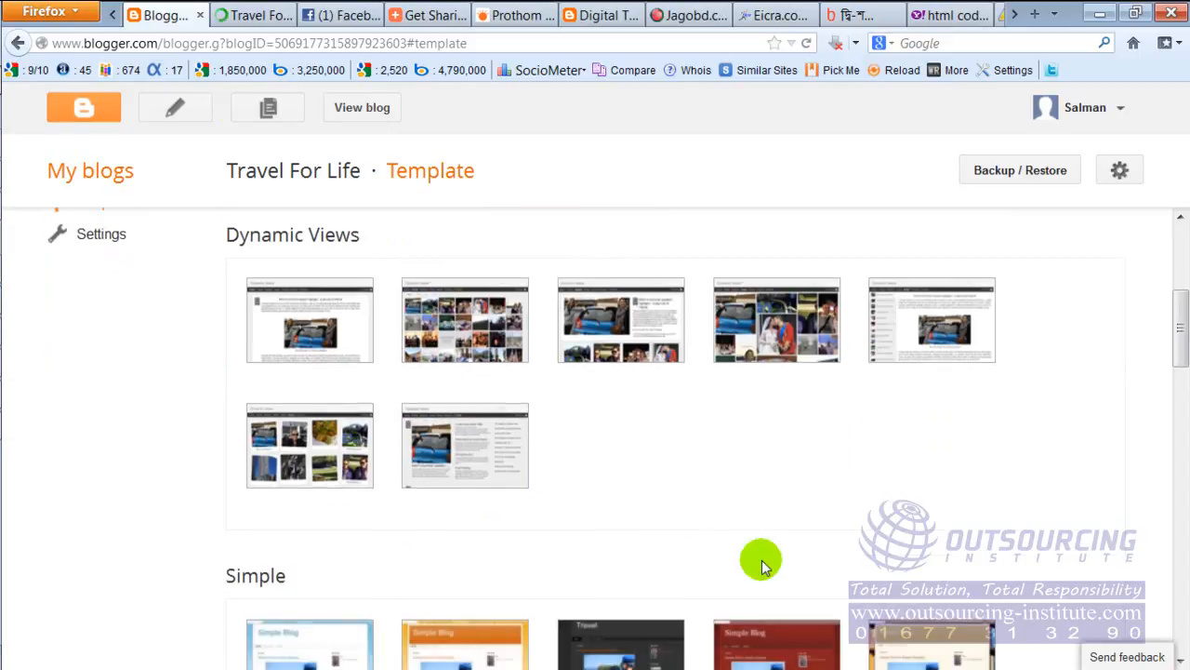
pyautogui.scroll(-3, 662, 561)
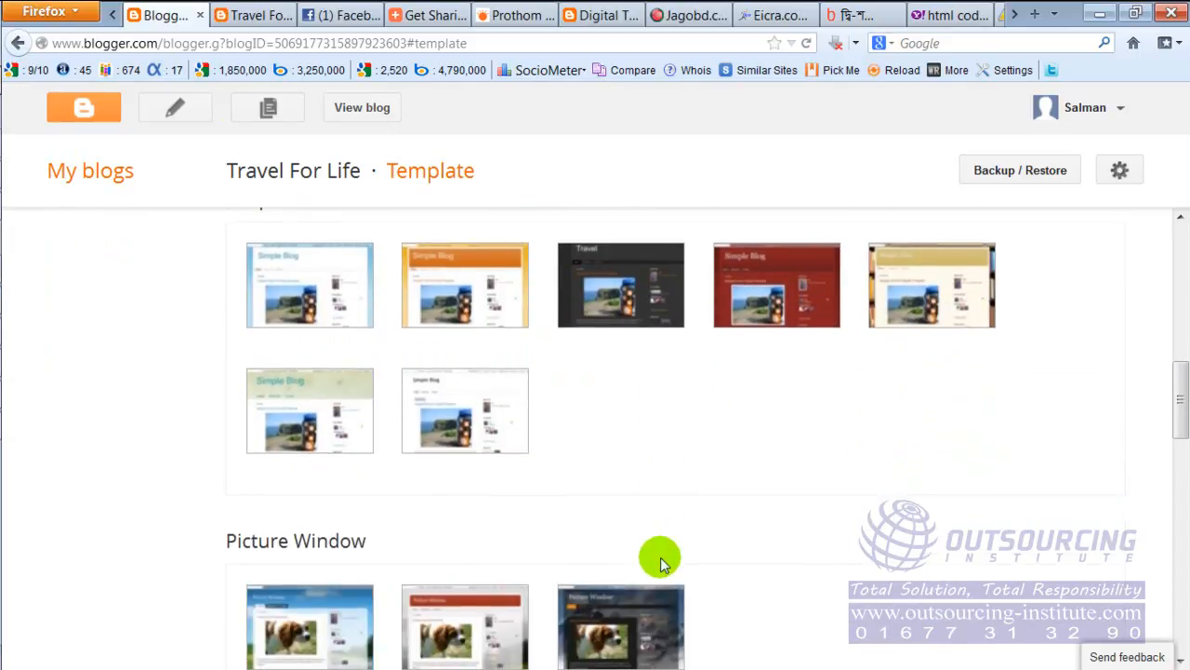
pyautogui.scroll(-1, 657, 553)
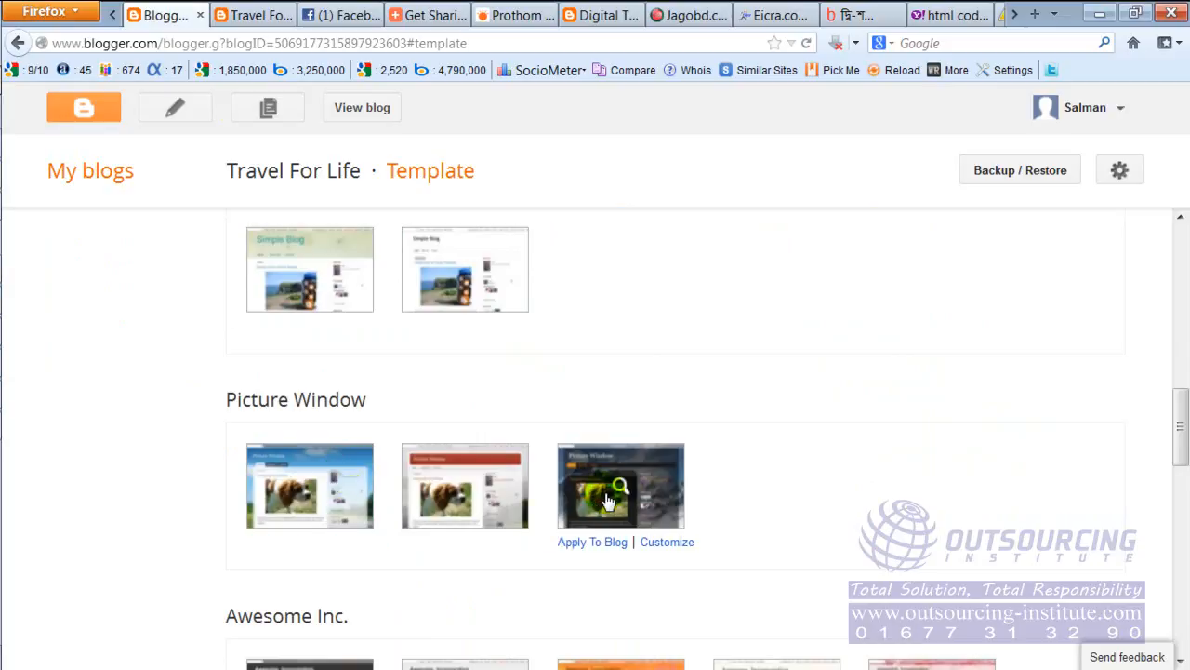
pyautogui.click(600, 546)
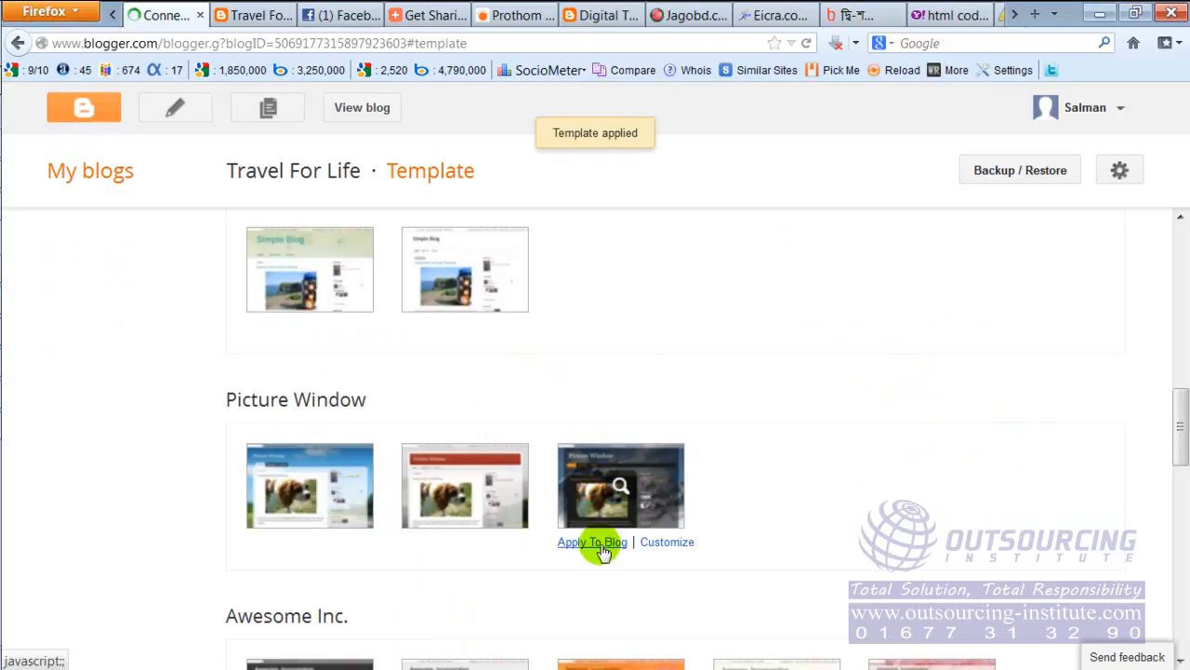
pyautogui.scroll(-2, 601, 554)
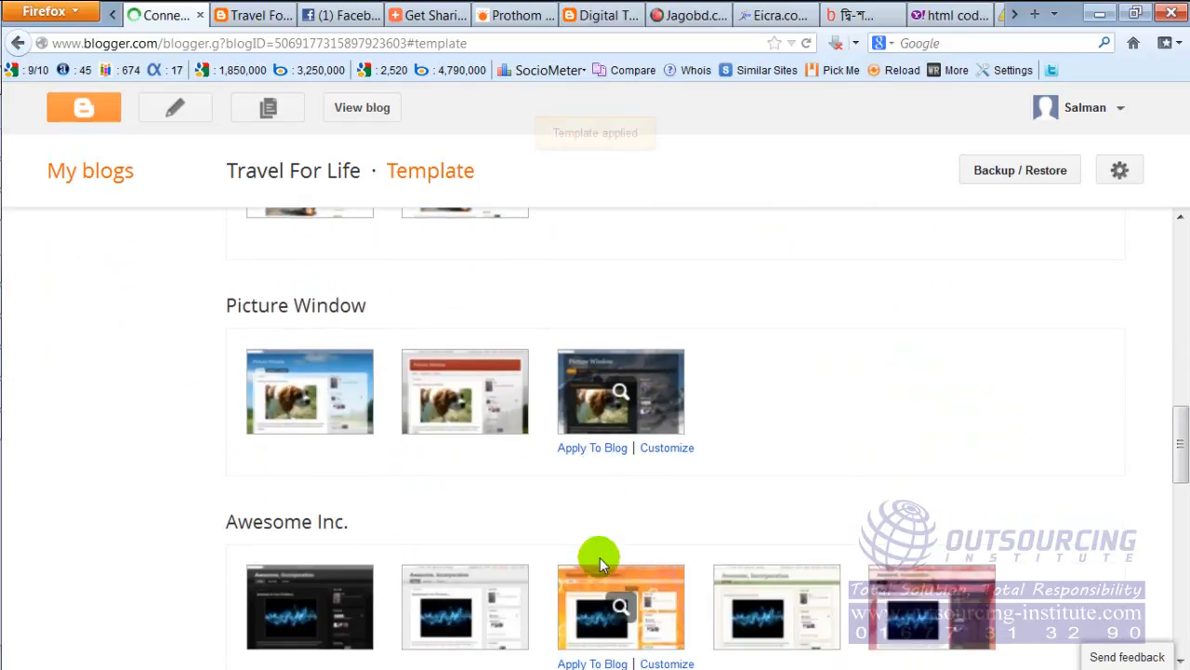
pyautogui.click(251, 17)
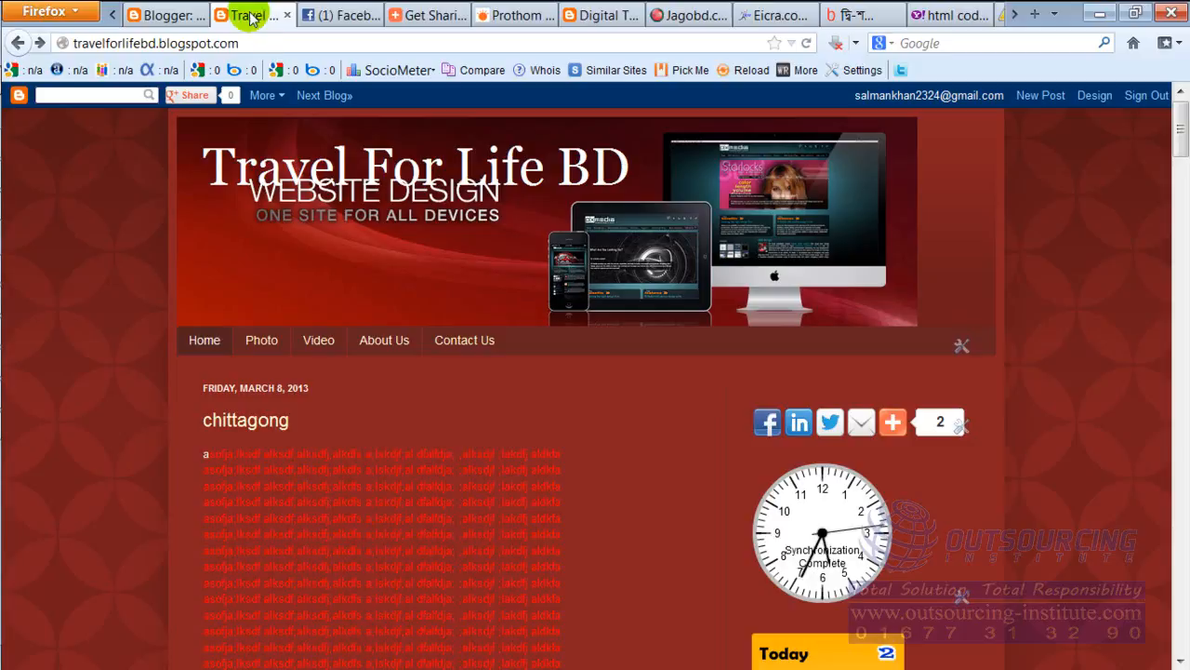
pyautogui.rightClick(564, 352)
pyautogui.click(617, 385)
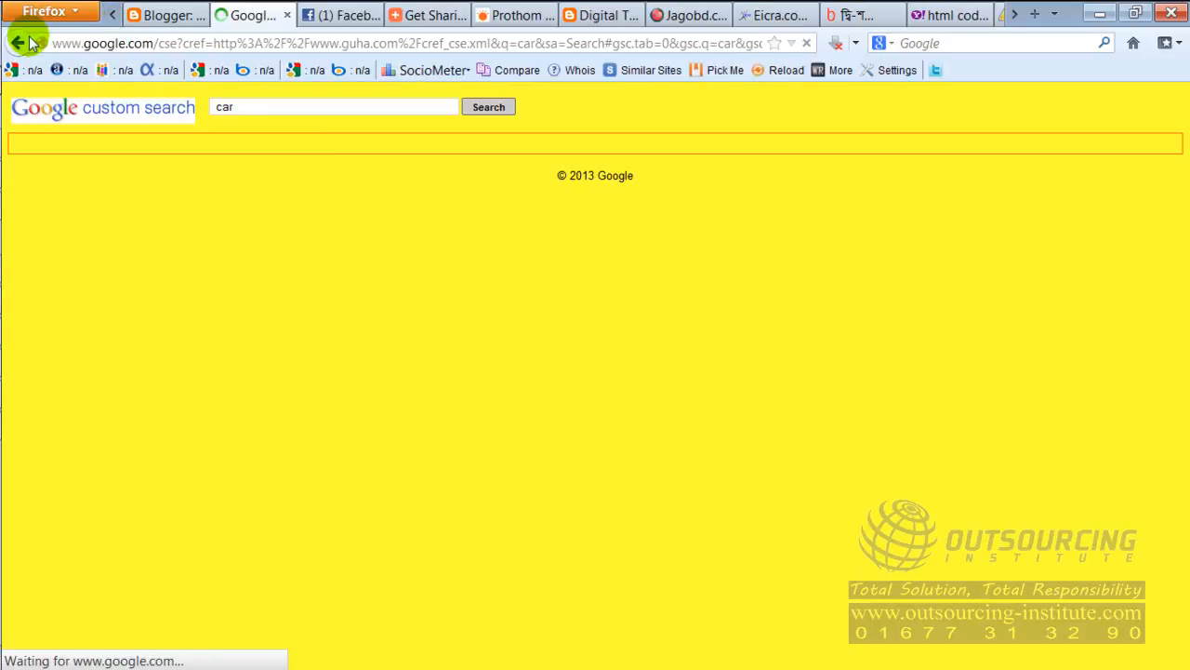
pyautogui.click(18, 42)
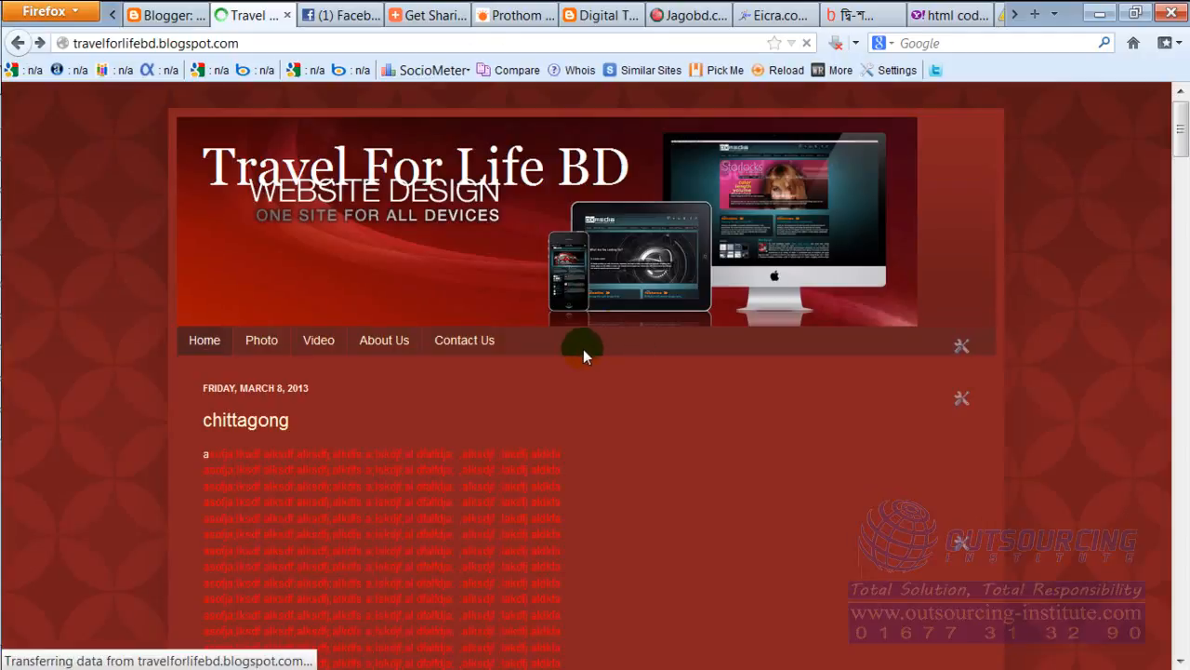
pyautogui.rightClick(580, 351)
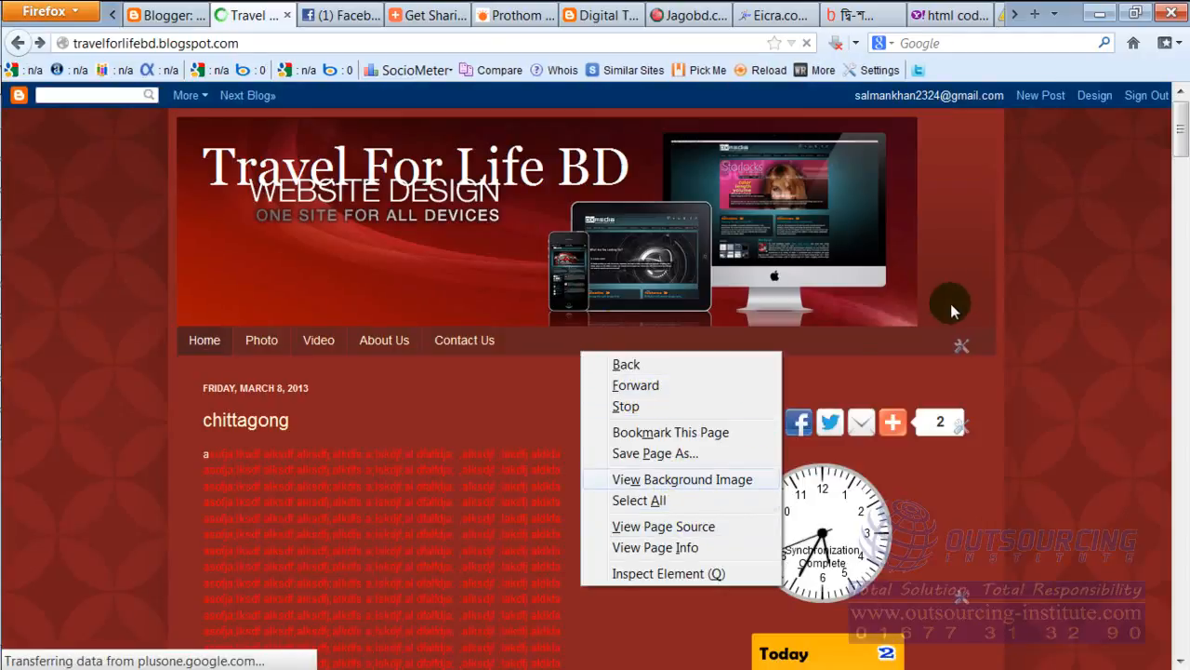
pyautogui.rightClick(1053, 189)
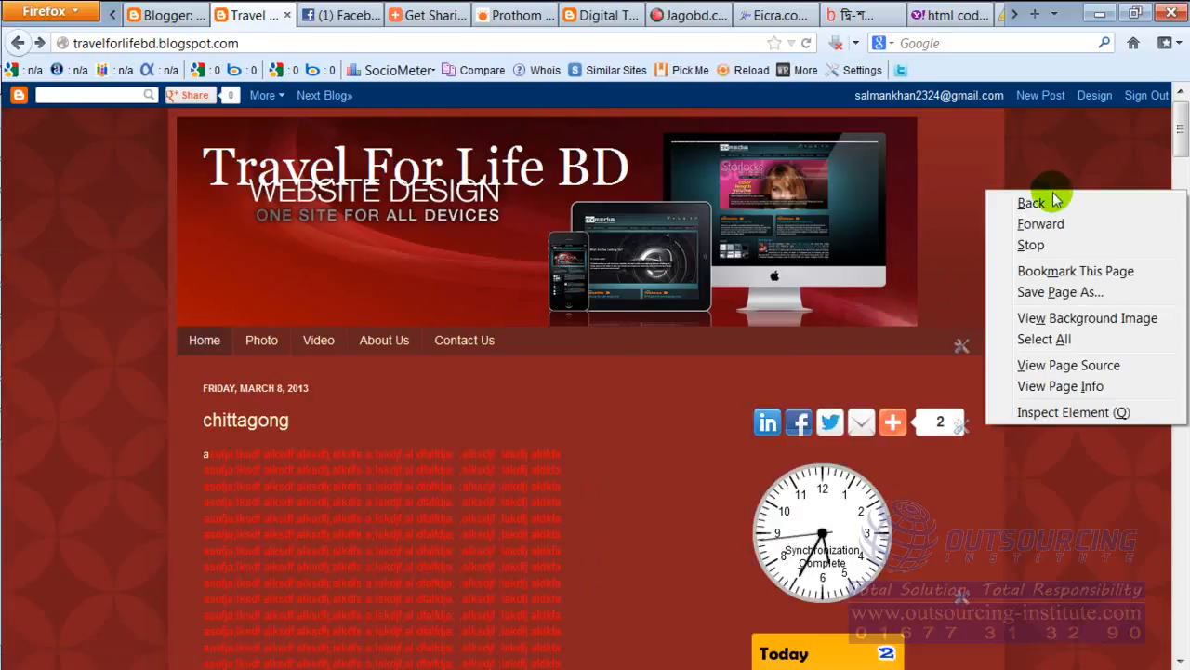
pyautogui.click(1053, 164)
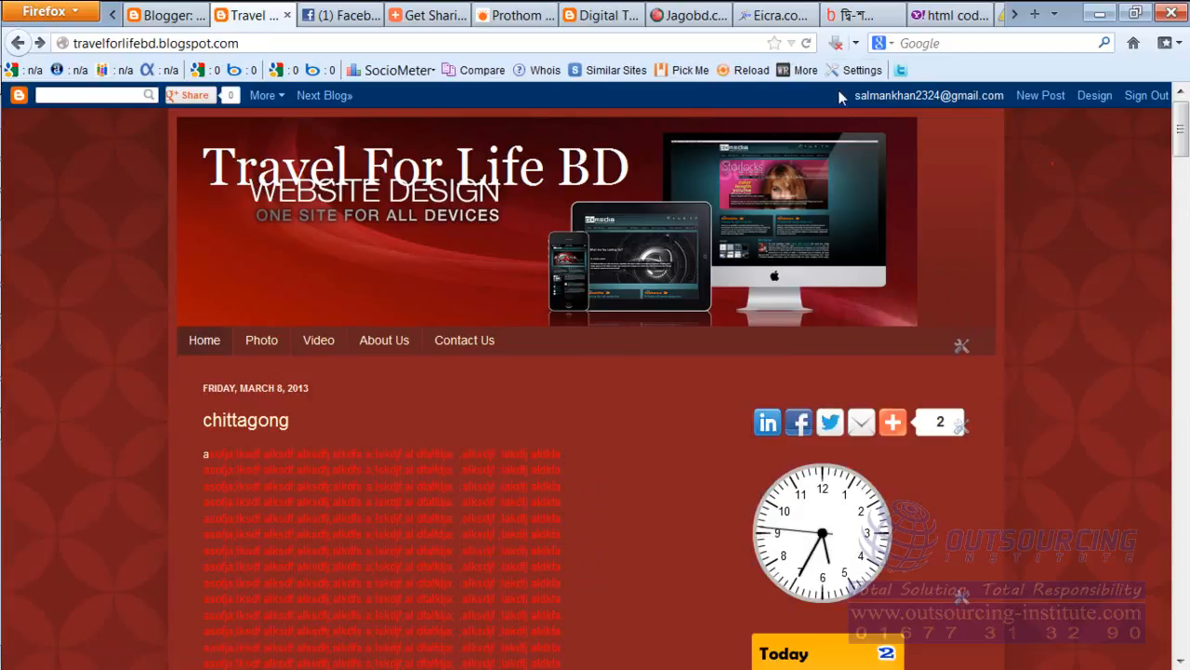
# Step: Reload the live Travel For Life BD blog and look over its page with the dark Picture Window template
pyautogui.click(806, 44)
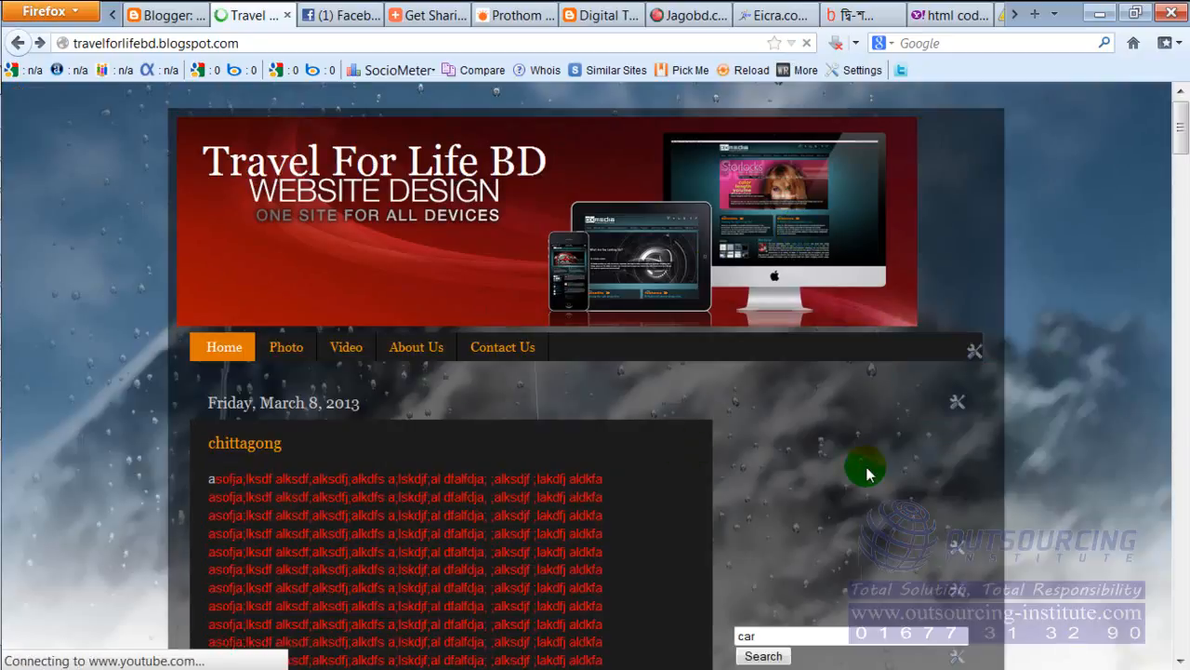
pyautogui.scroll(-1, 866, 474)
pyautogui.scroll(-6, 866, 474)
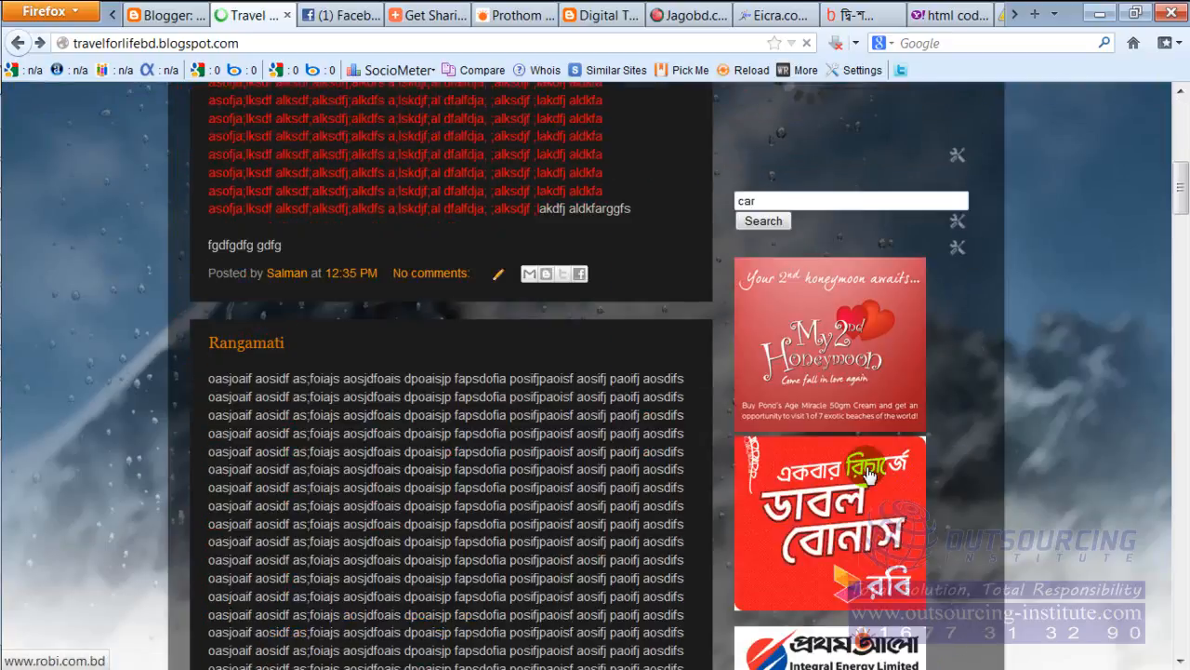
pyautogui.scroll(7, 469, 313)
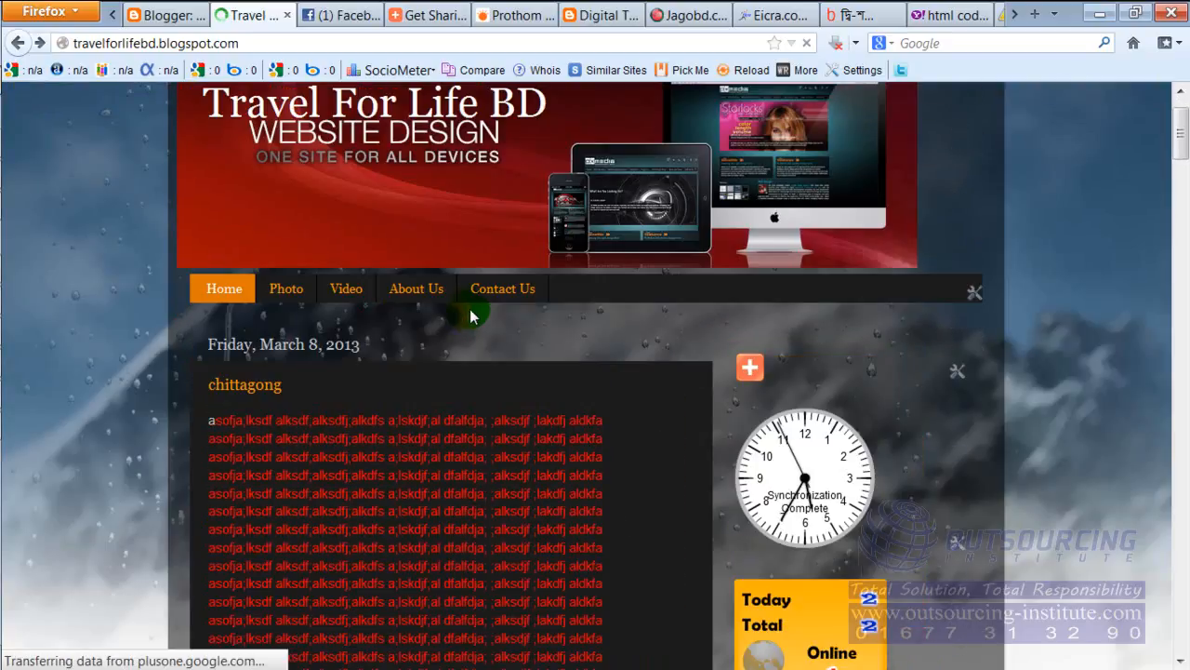
pyautogui.moveTo(12, 46)
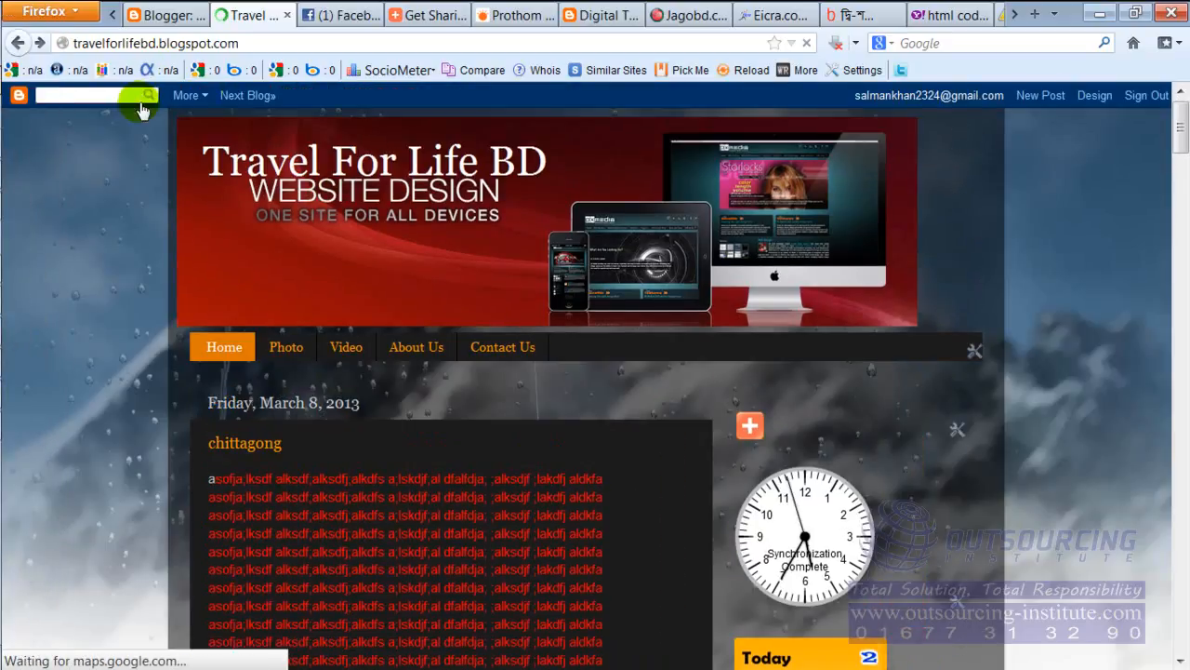
# Step: Return to the Blogger Template page and look through the other designs, including Awesome Inc., Watermark, Ethereal, Travel and Simple
pyautogui.click(173, 16)
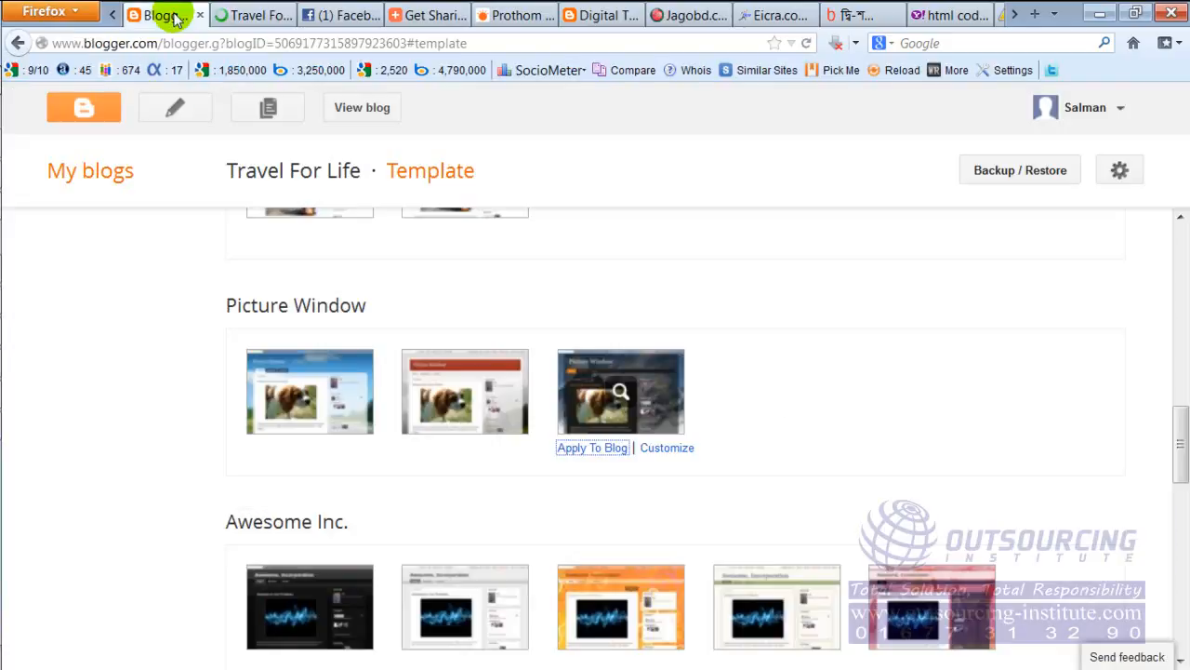
pyautogui.scroll(-6, 561, 514)
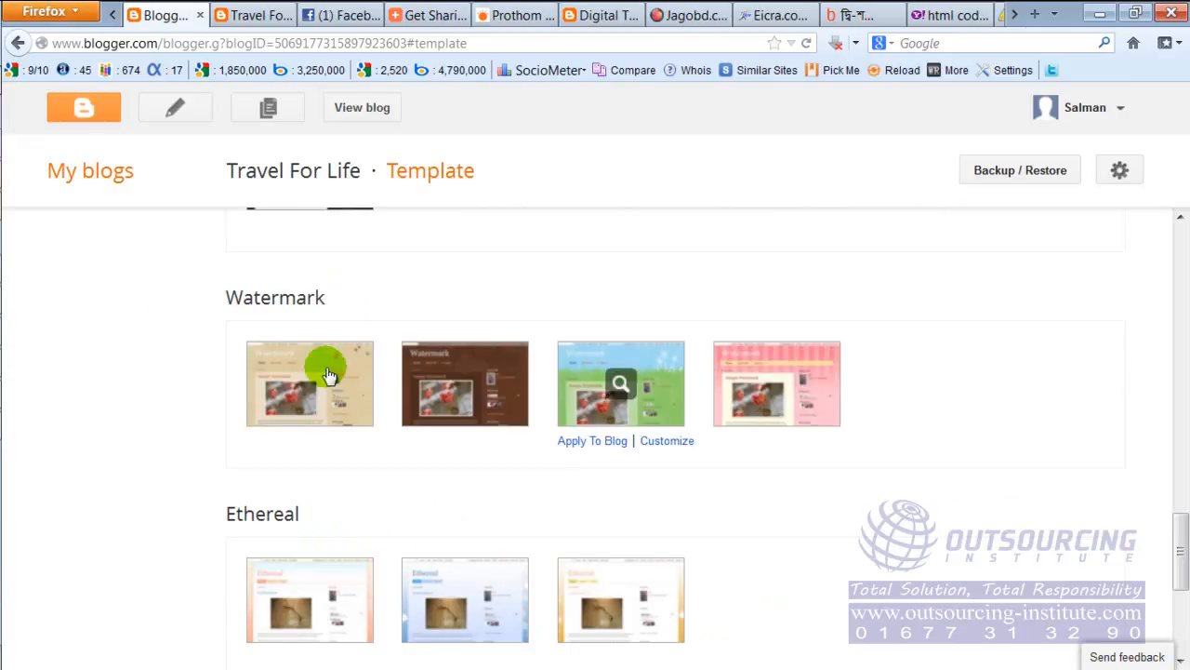
pyautogui.scroll(-5, 293, 526)
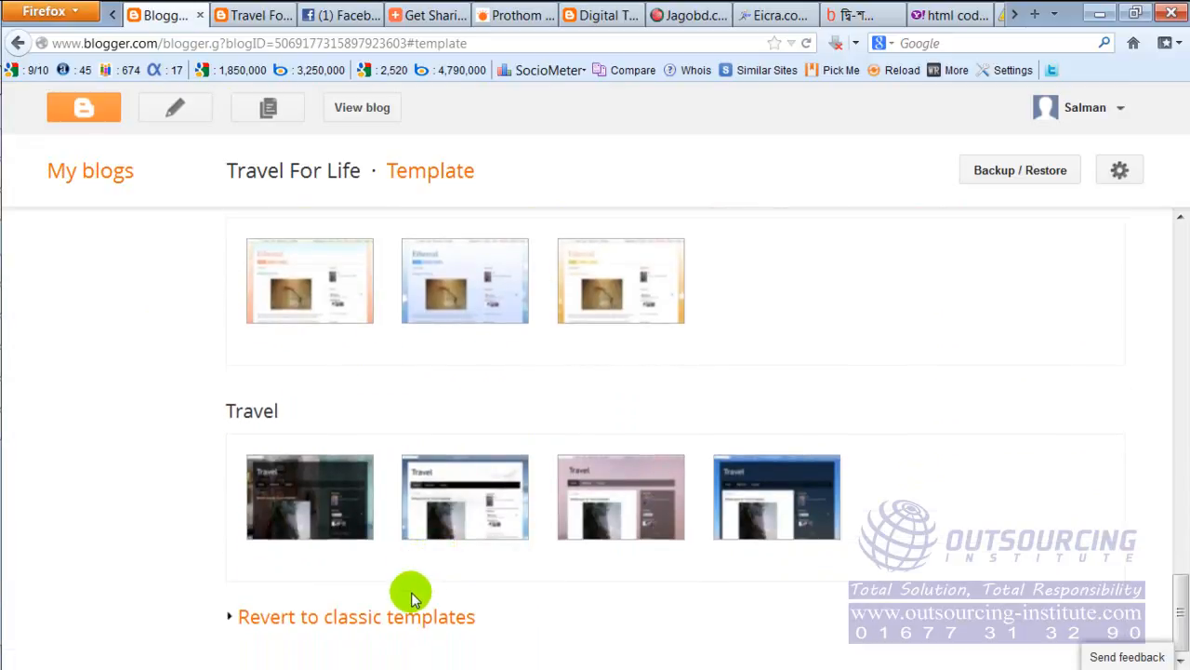
pyautogui.scroll(4, 579, 531)
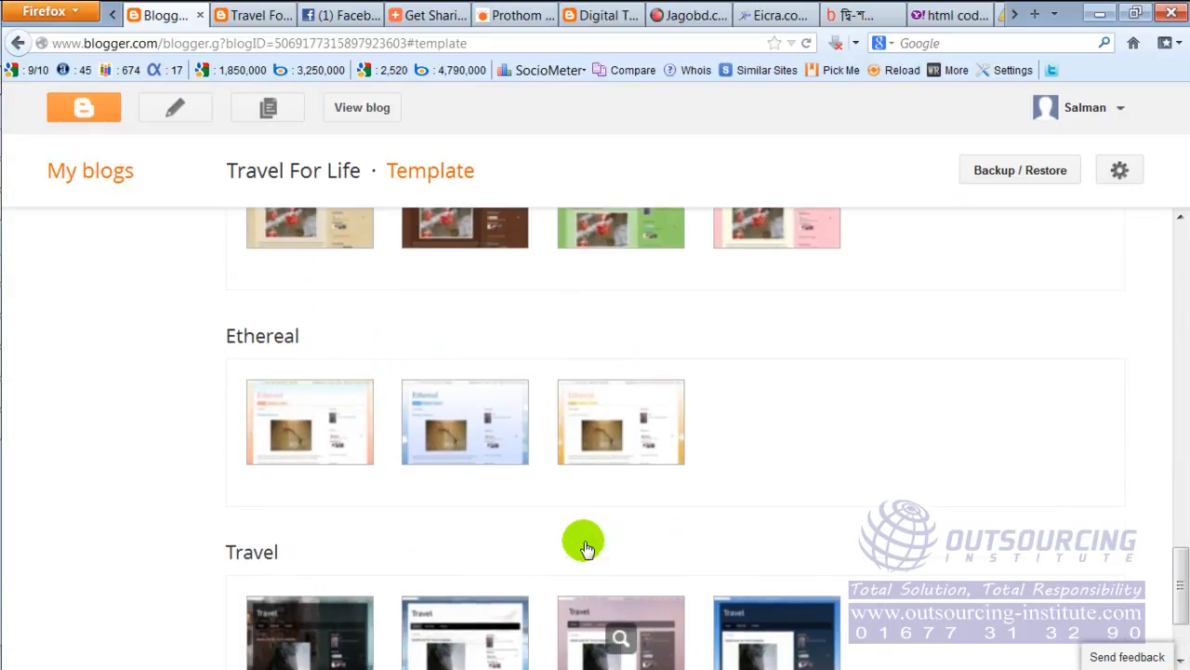
pyautogui.scroll(10, 583, 544)
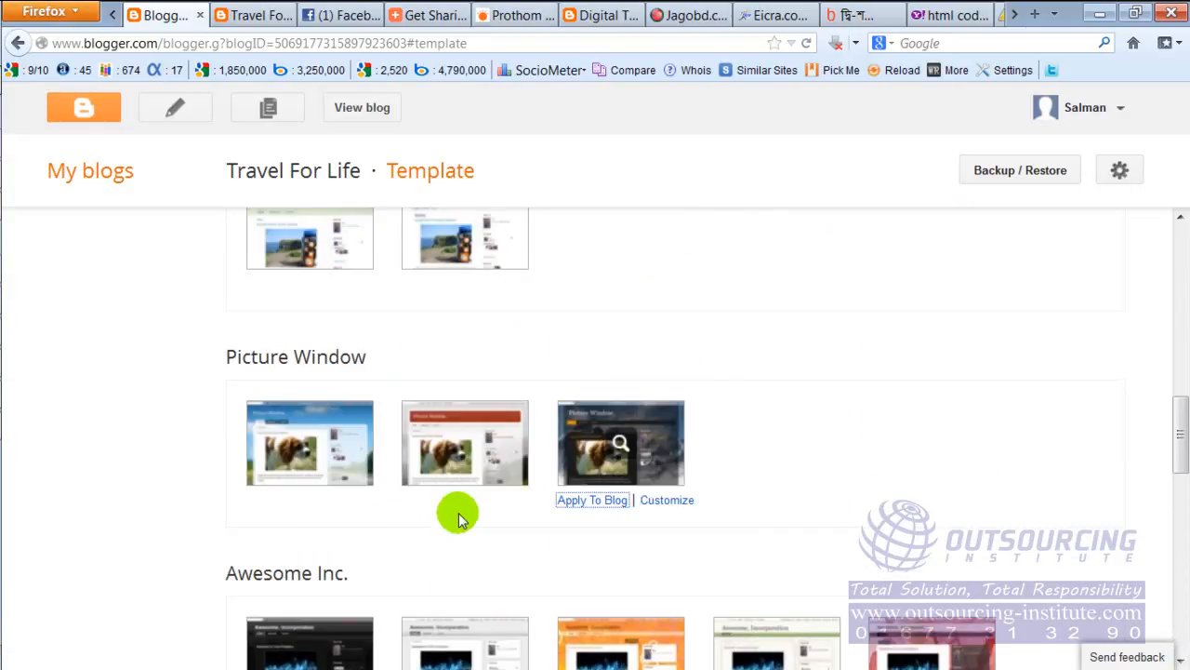
pyautogui.scroll(4, 418, 493)
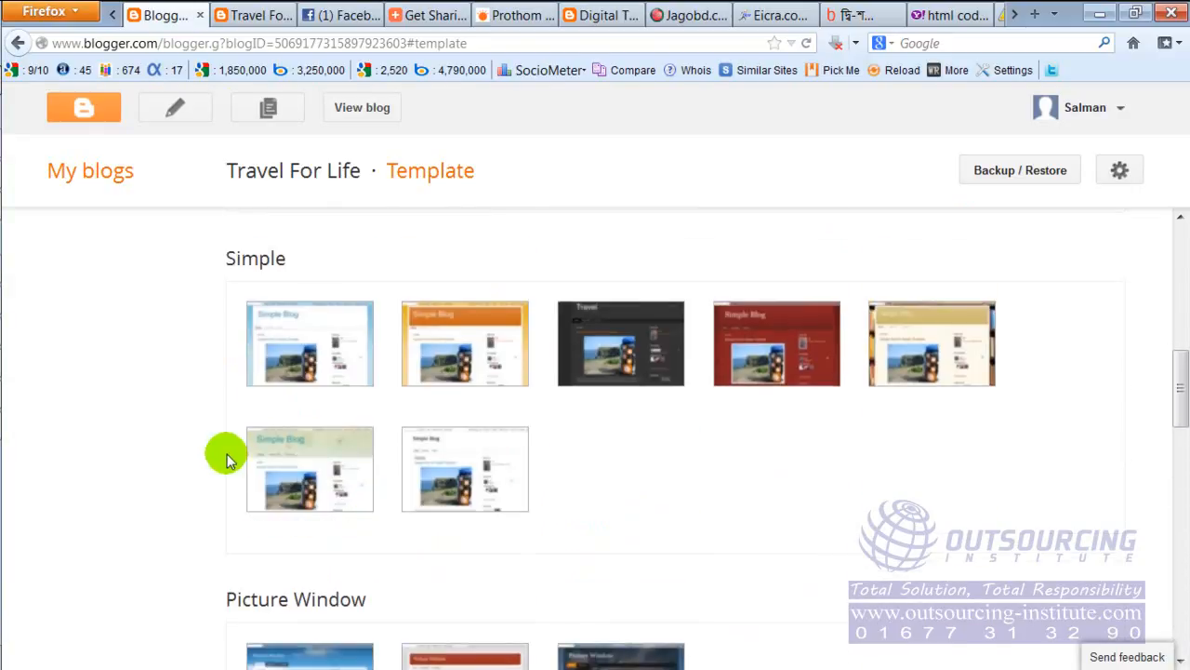
pyautogui.scroll(4, 227, 455)
pyautogui.scroll(6, 227, 454)
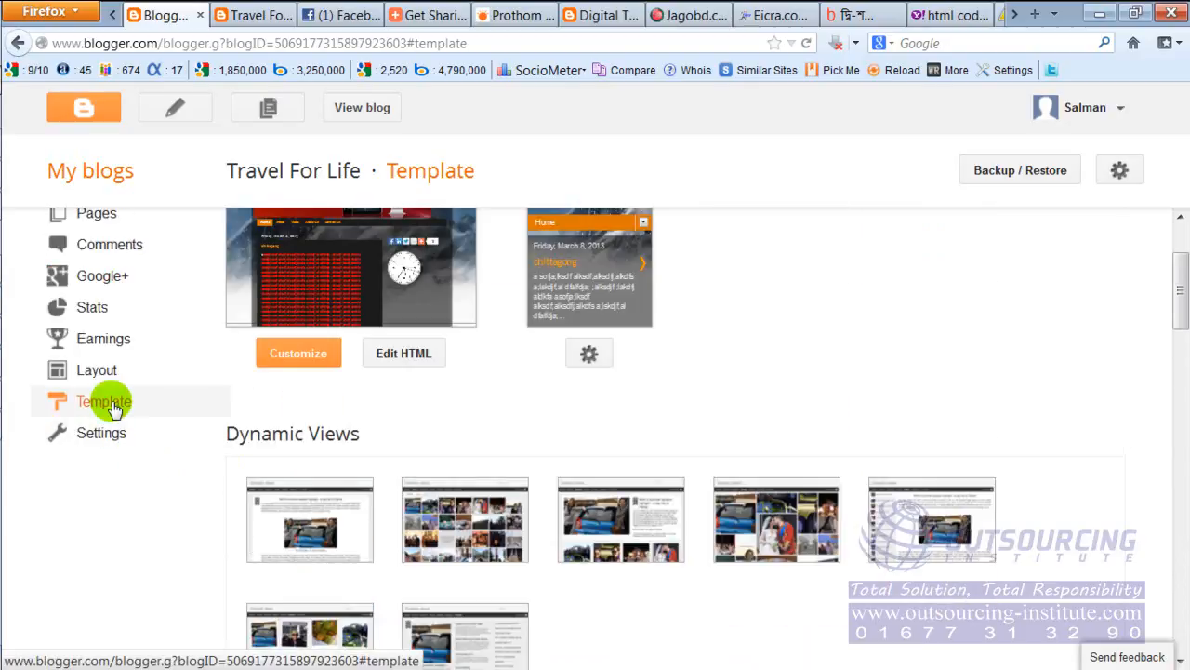
# Step: Open the blog's Settings and review the Basic, Posts and comments, Language and formatting, and Search preferences pages
pyautogui.click(103, 433)
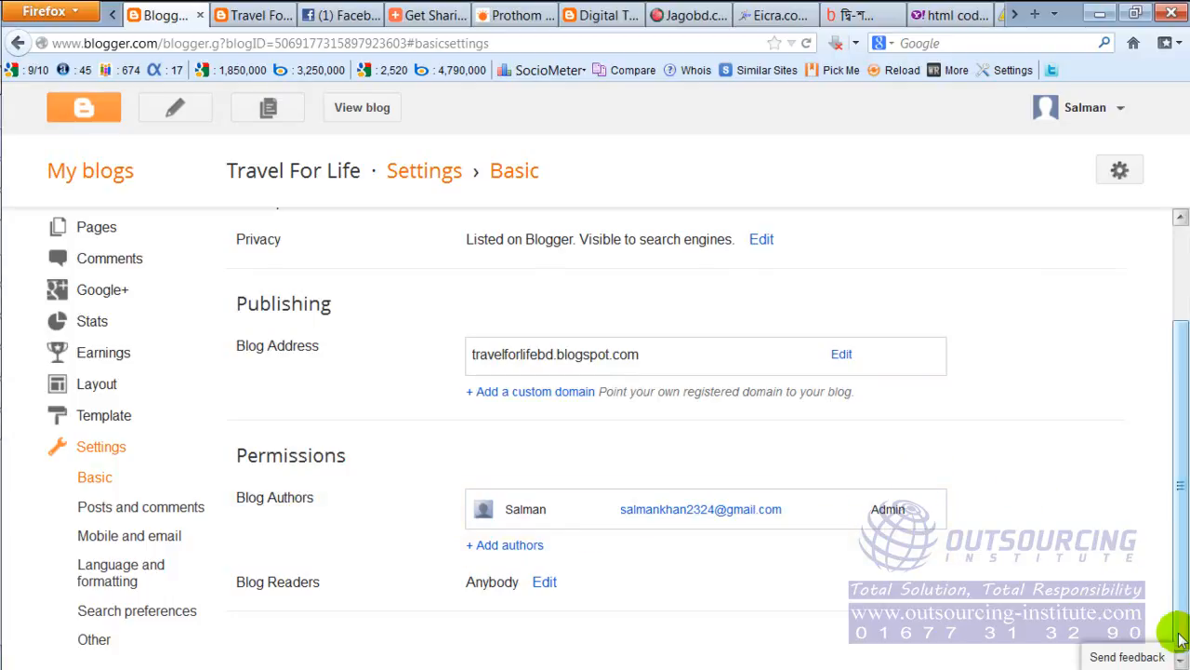
pyautogui.click(121, 512)
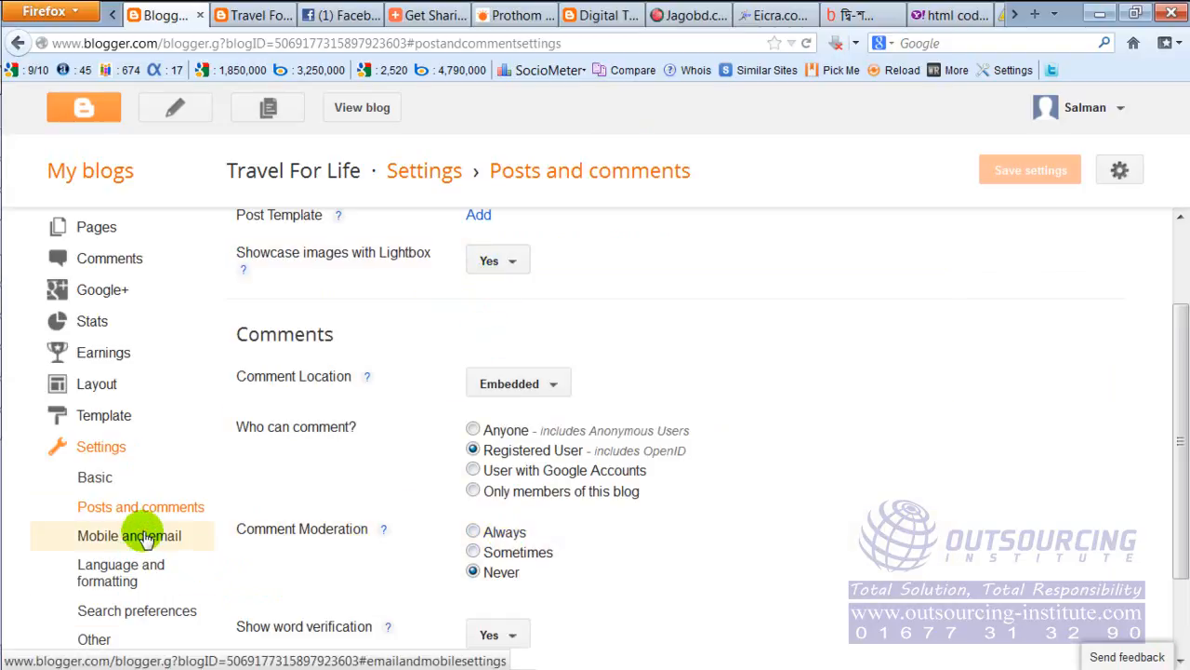
pyautogui.click(118, 579)
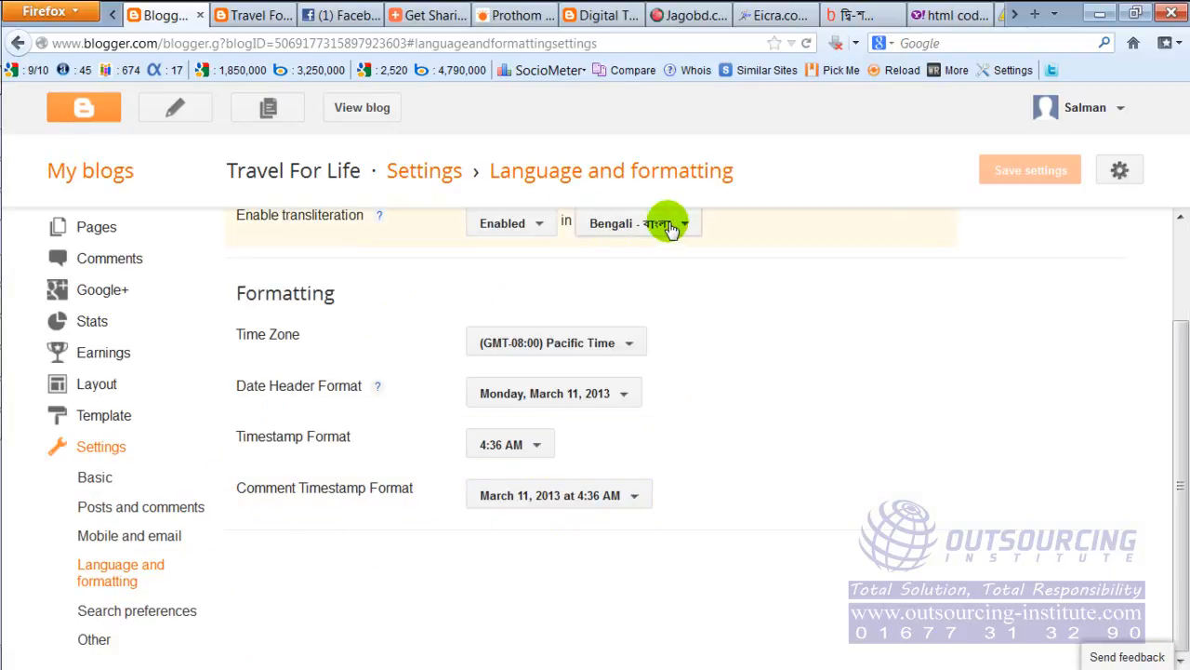
pyautogui.click(137, 613)
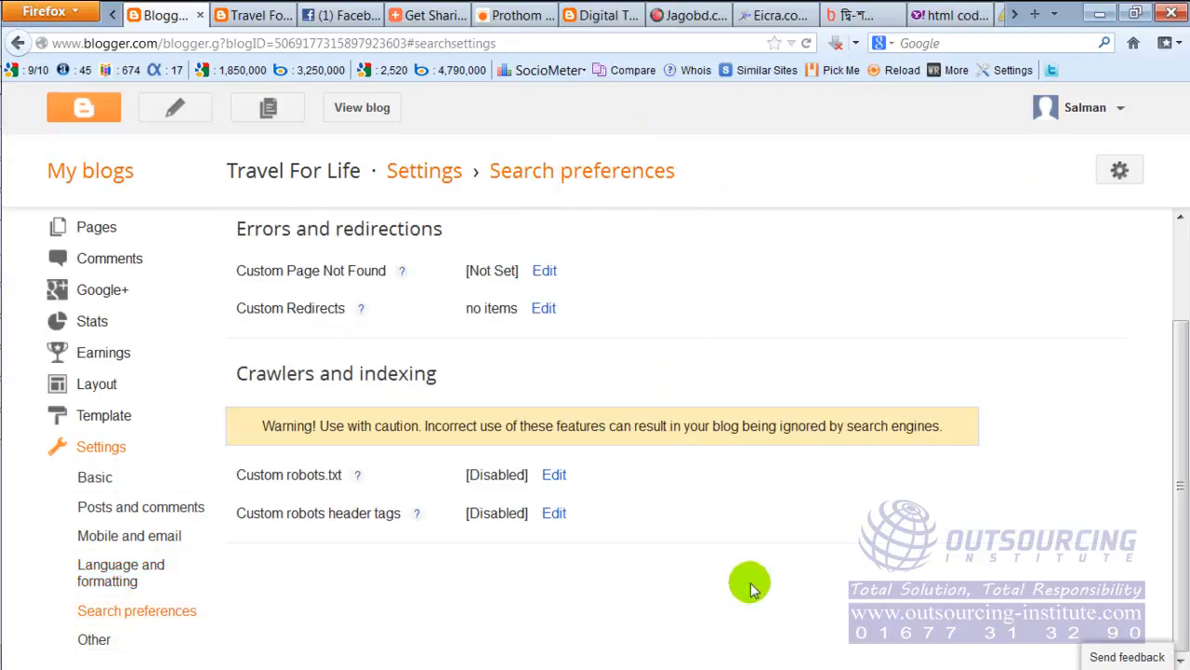
# Step: Open the Other settings and examine the blog tools, site feed, OpenID, adult content and Google Analytics options
pyautogui.click(96, 641)
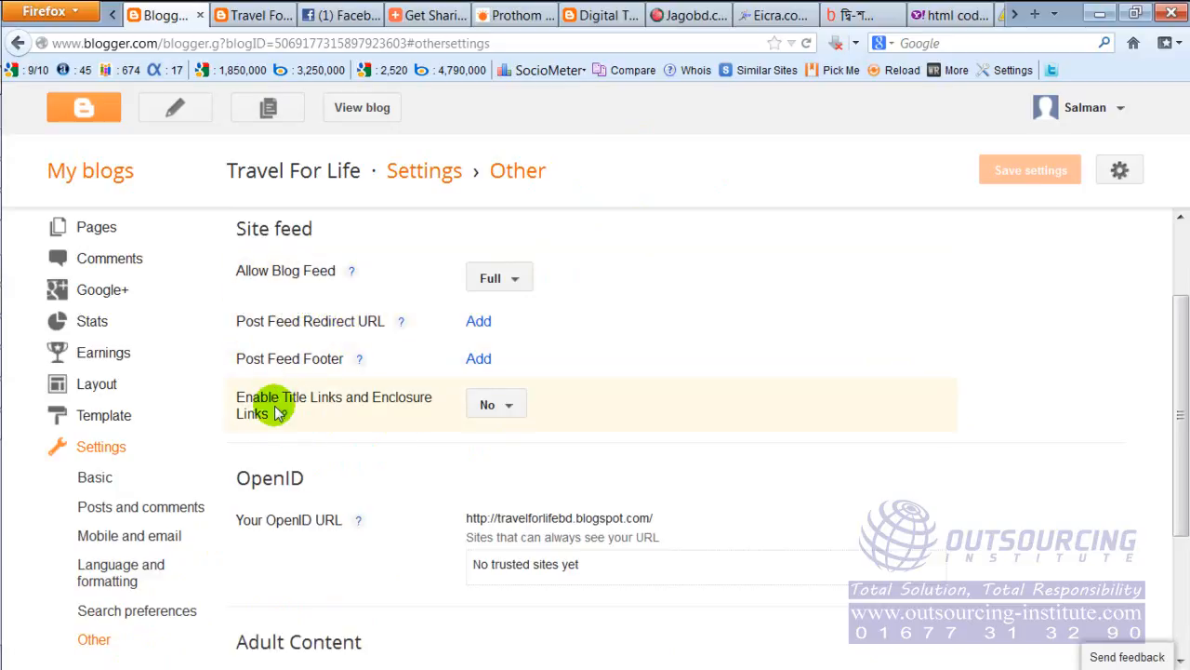
pyautogui.scroll(-4, 505, 540)
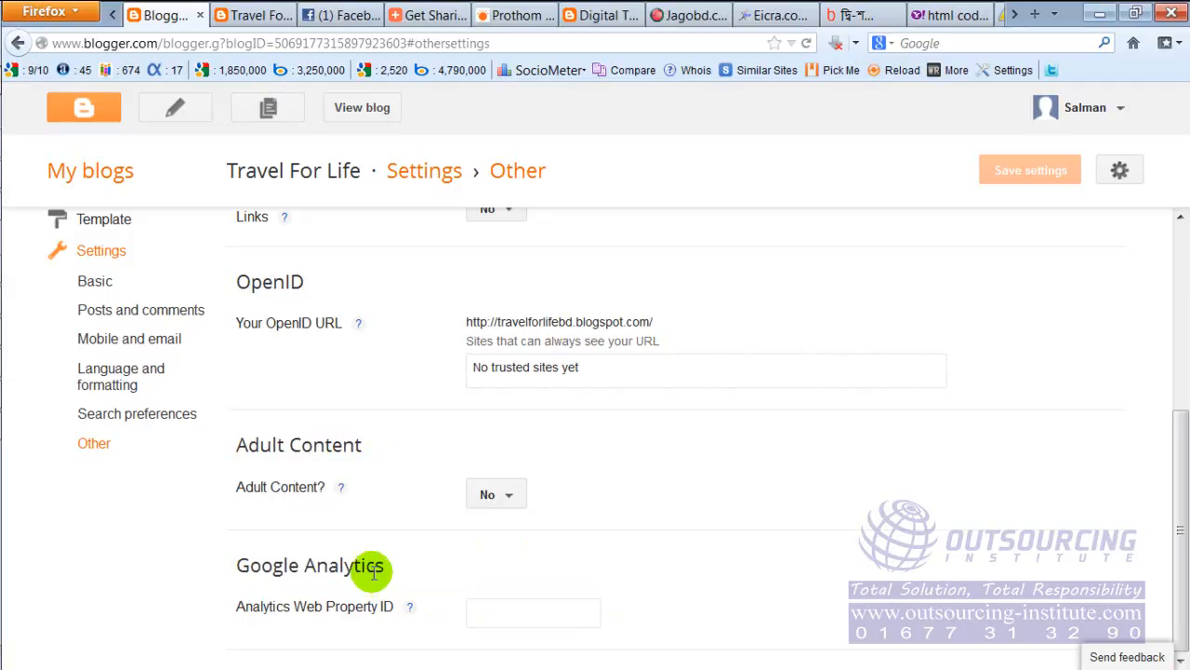
pyautogui.scroll(3, 373, 558)
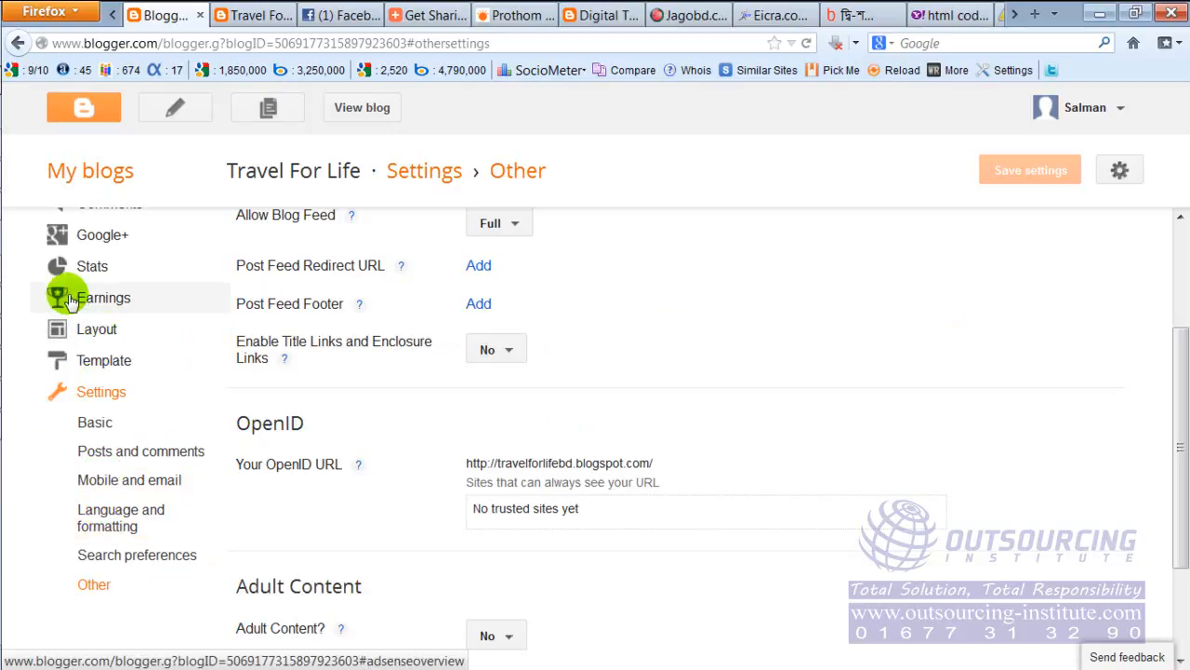
pyautogui.scroll(1, 161, 323)
pyautogui.scroll(2, 158, 321)
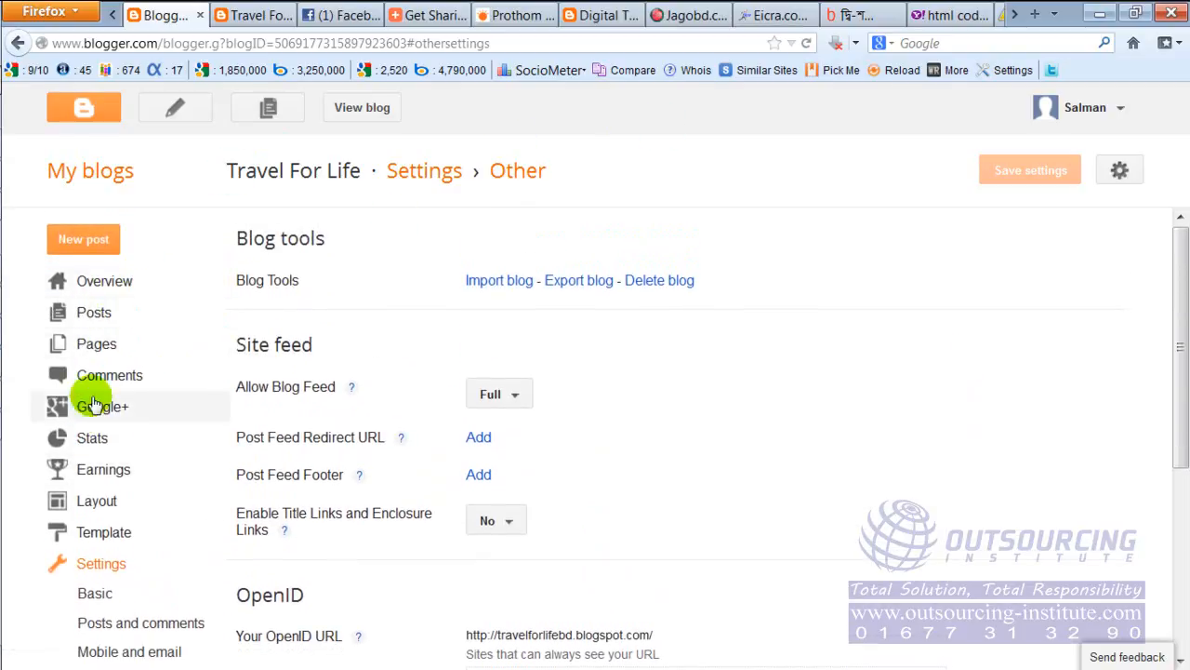
# Step: Open the blog's Overview and examine its pageviews graph, updates and Blogger news
pyautogui.click(100, 290)
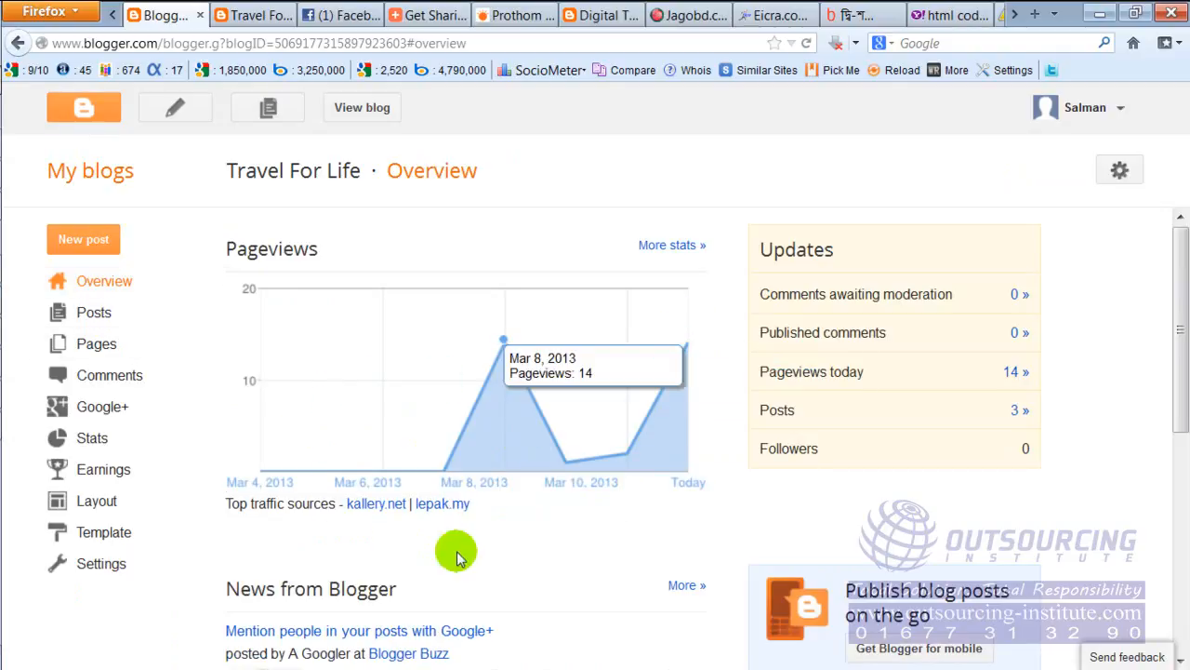
pyautogui.scroll(-2, 670, 551)
pyautogui.scroll(-2, 798, 543)
pyautogui.scroll(-2, 630, 508)
pyautogui.scroll(5, 310, 416)
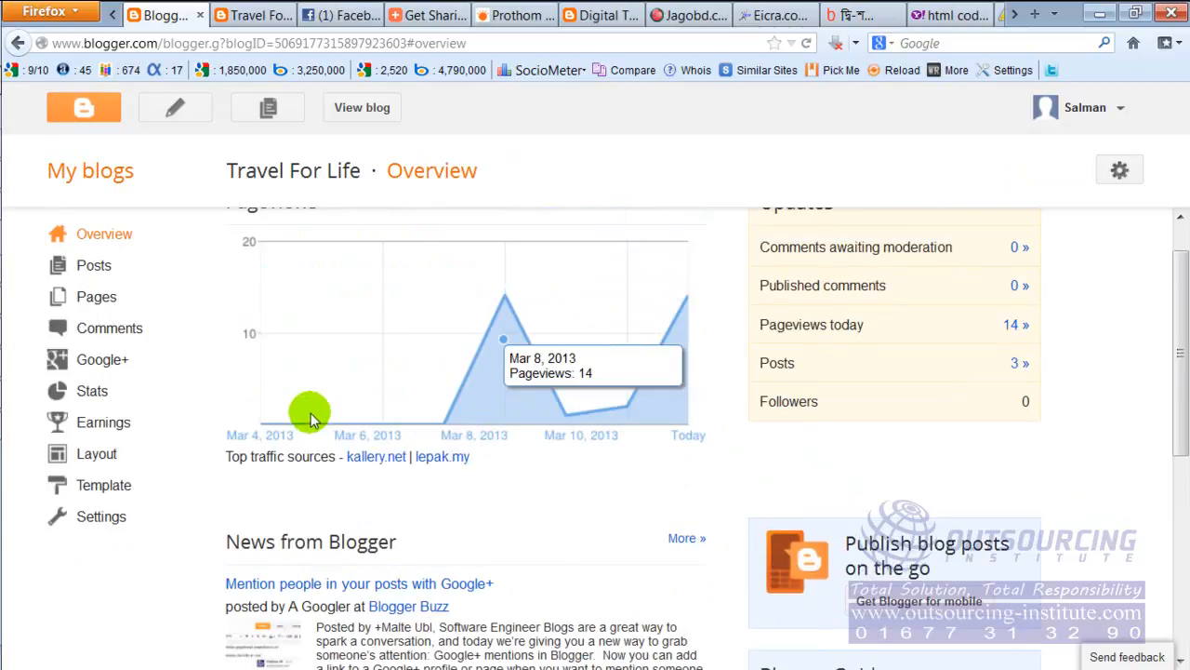
# Step: Open the list of all posts, then find the same posts in the Blog Archive on the live blog
pyautogui.click(94, 266)
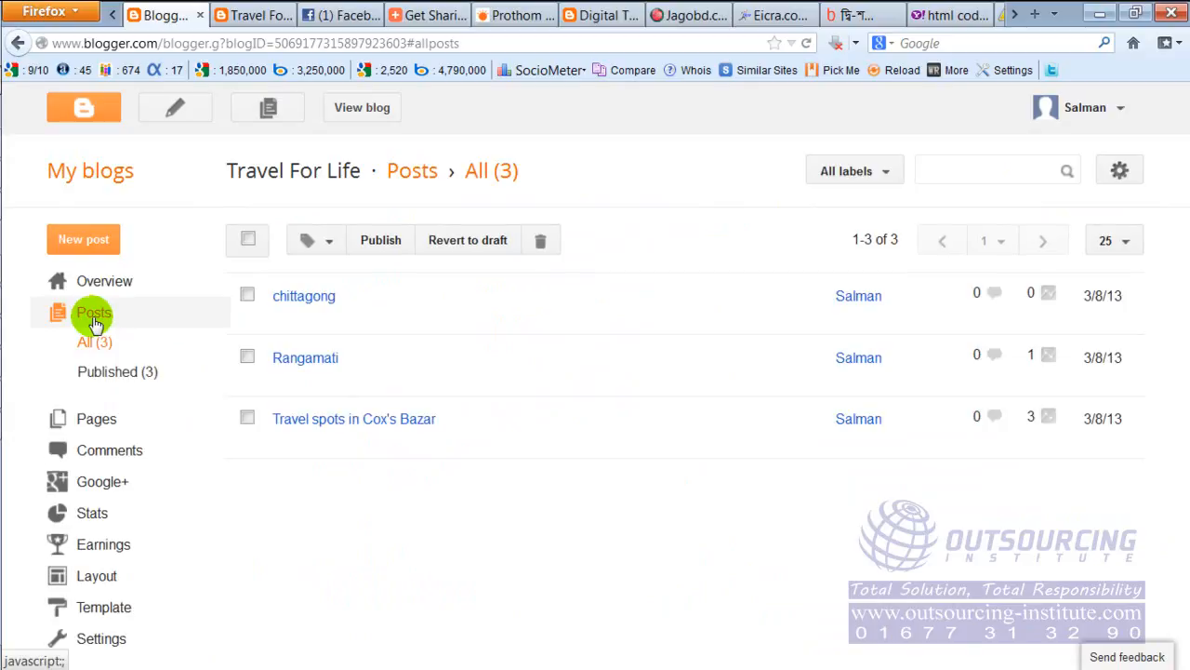
pyautogui.click(251, 13)
pyautogui.scroll(-5, 854, 483)
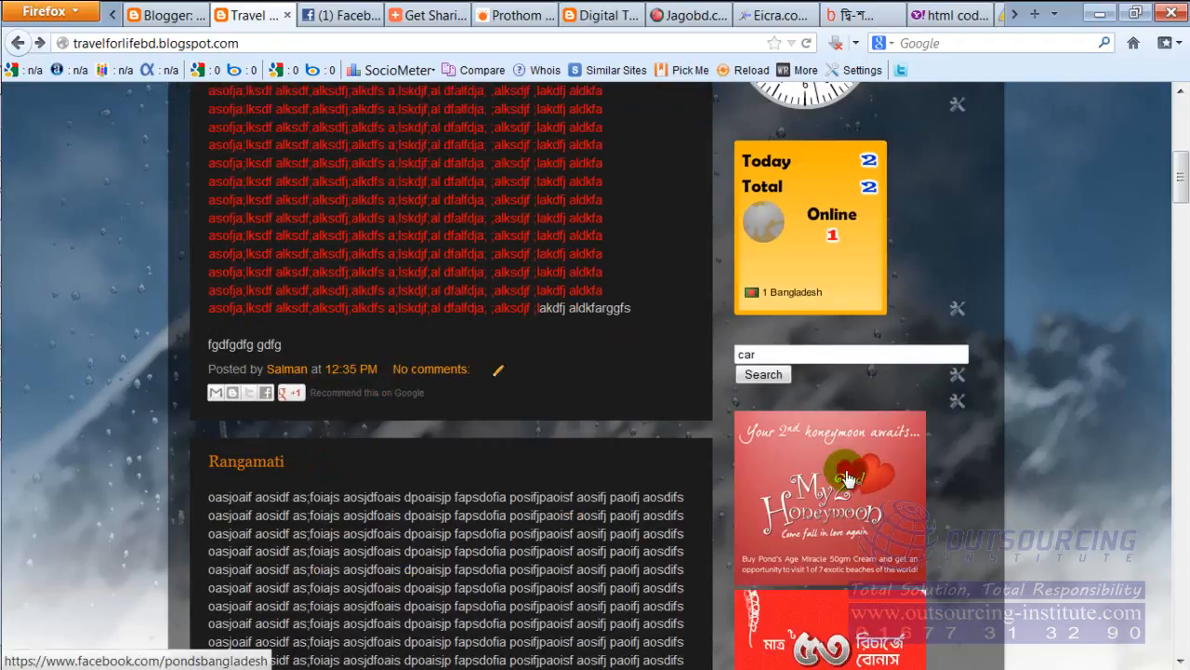
pyautogui.scroll(-7, 1031, 387)
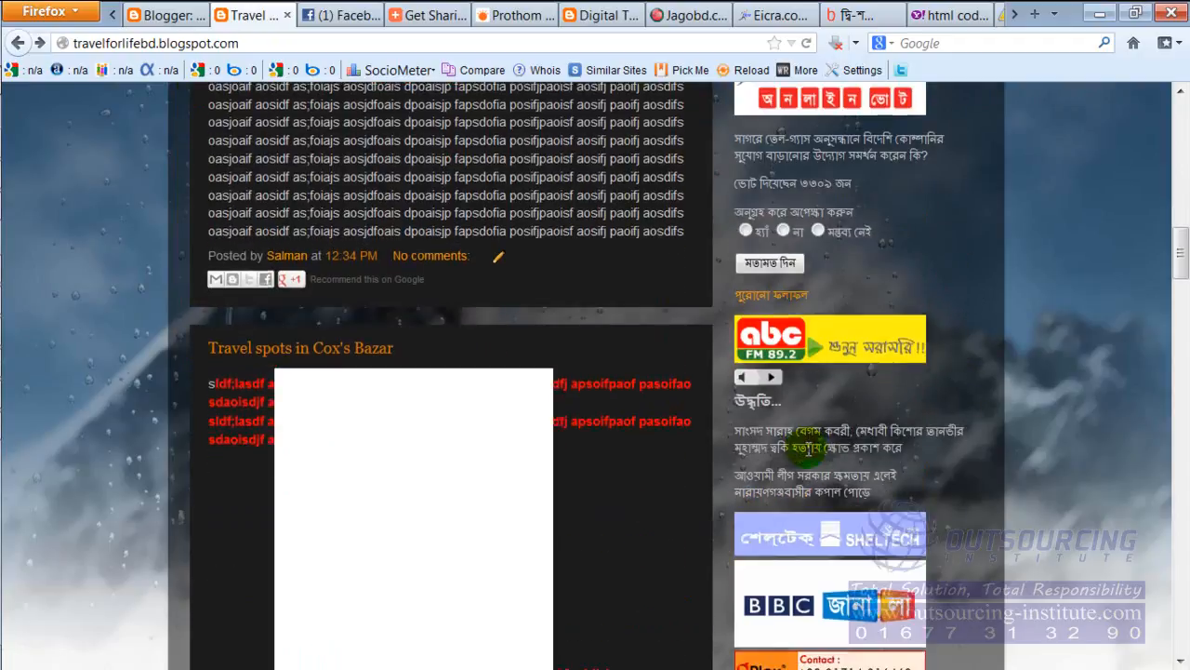
pyautogui.scroll(-15, 807, 451)
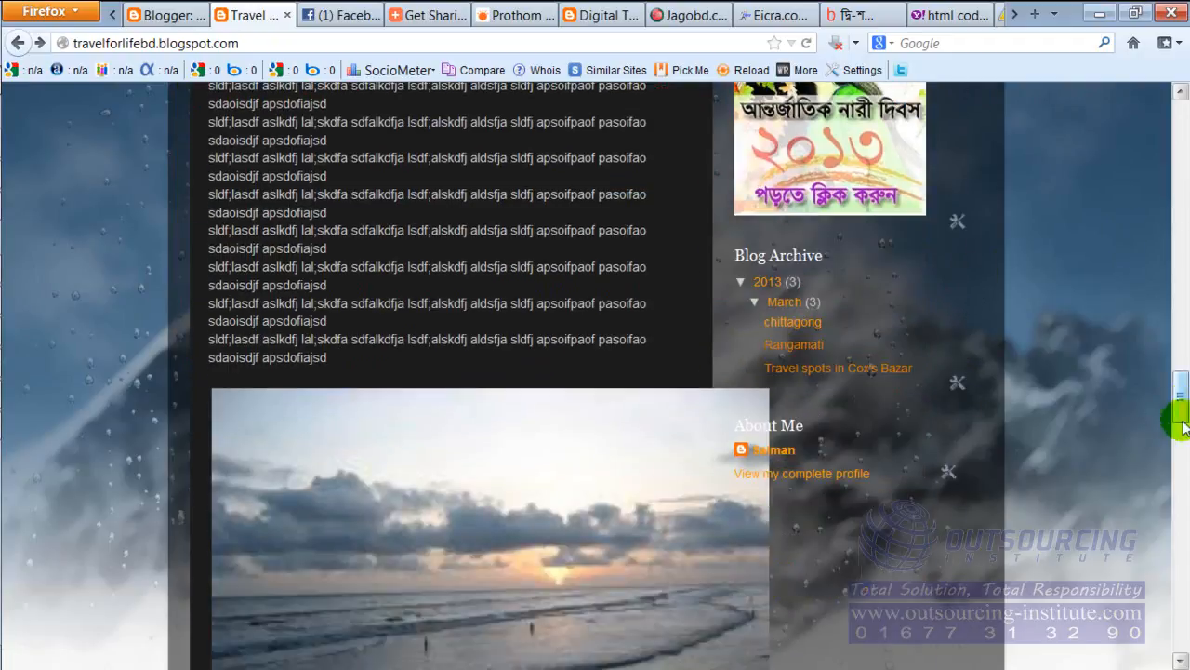
pyautogui.moveTo(1183, 421)
pyautogui.mouseDown()
pyautogui.moveTo(1179, 472)
pyautogui.moveTo(1180, 399)
pyautogui.mouseUp()
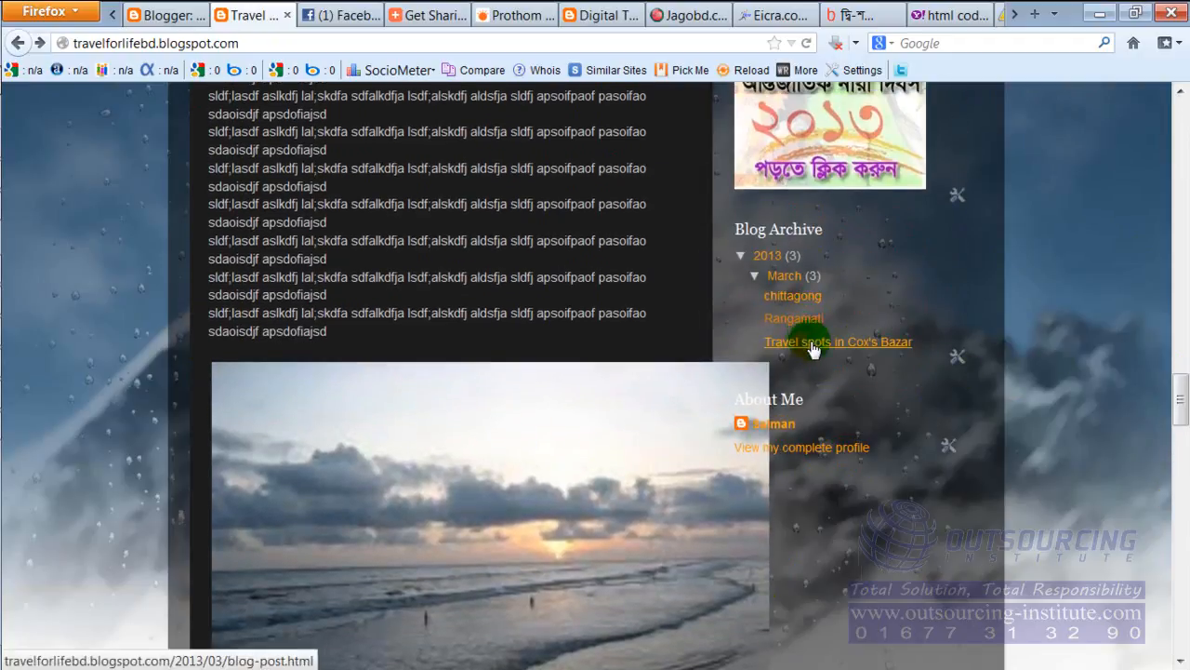
# Step: Go back to Blogger's post list, open the Pages list, and compare it with the page tabs on the live blog
pyautogui.click(167, 15)
pyautogui.click(93, 316)
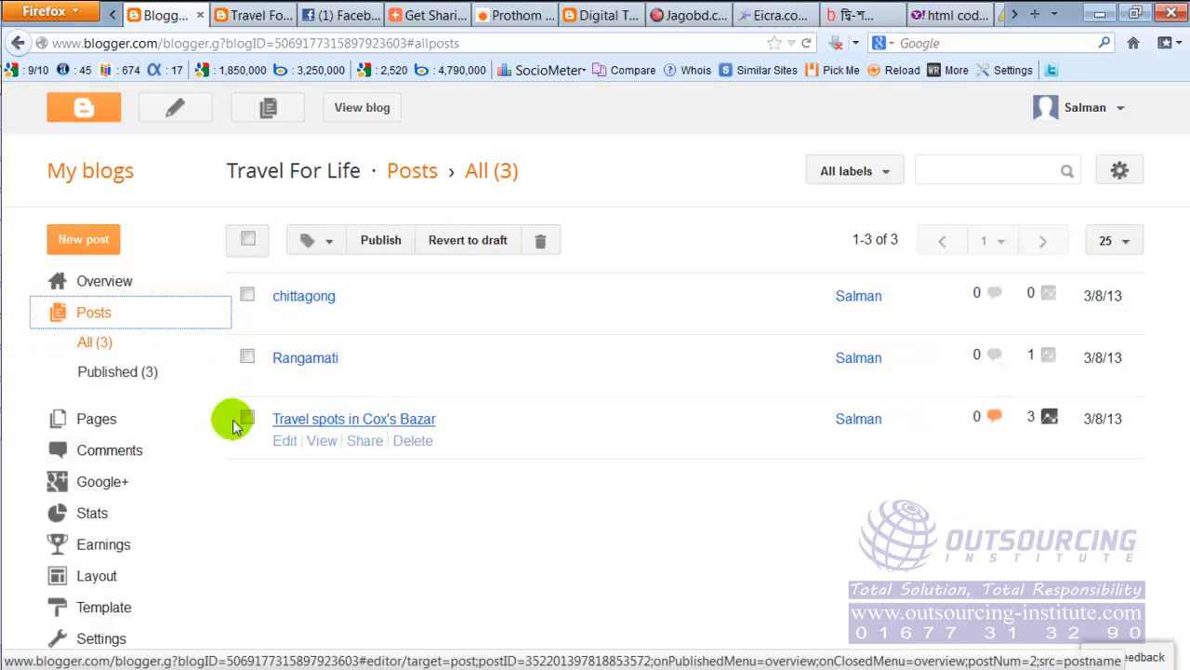
pyautogui.click(106, 419)
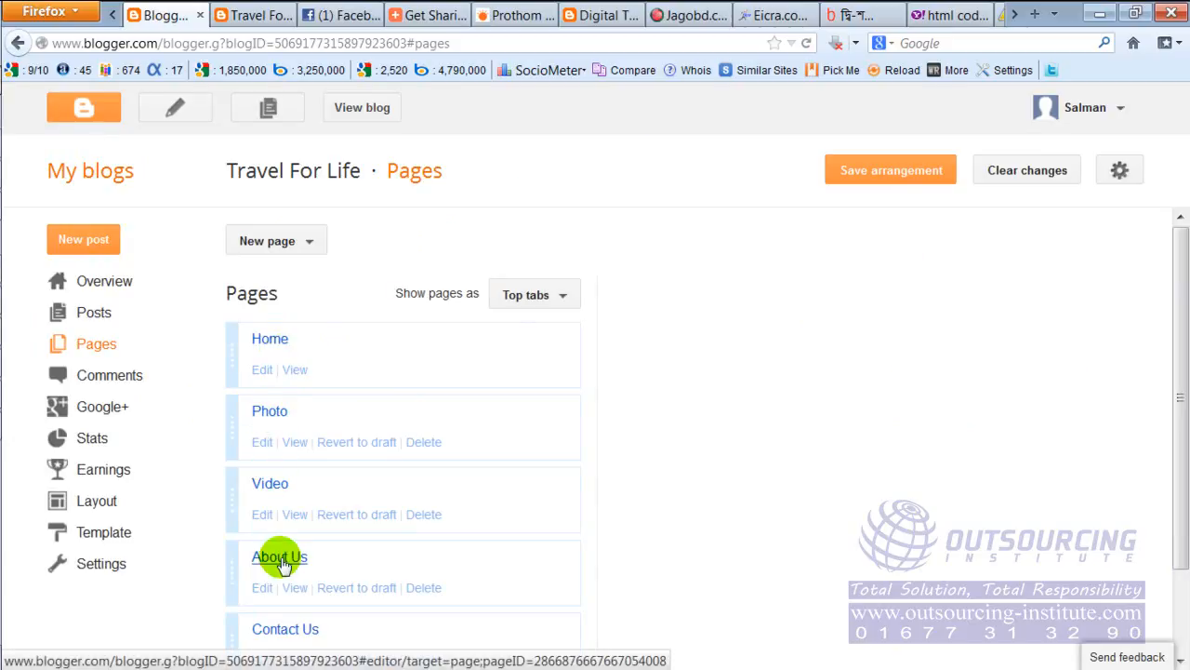
pyautogui.click(237, 15)
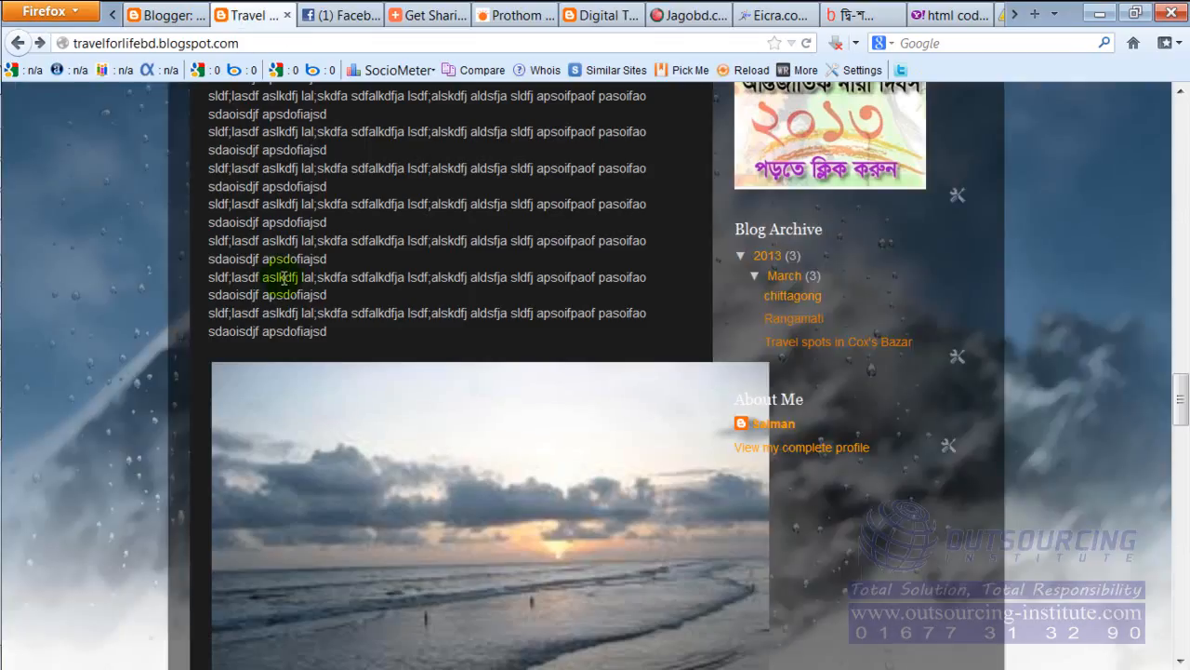
pyautogui.scroll(15, 284, 277)
pyautogui.scroll(10, 235, 196)
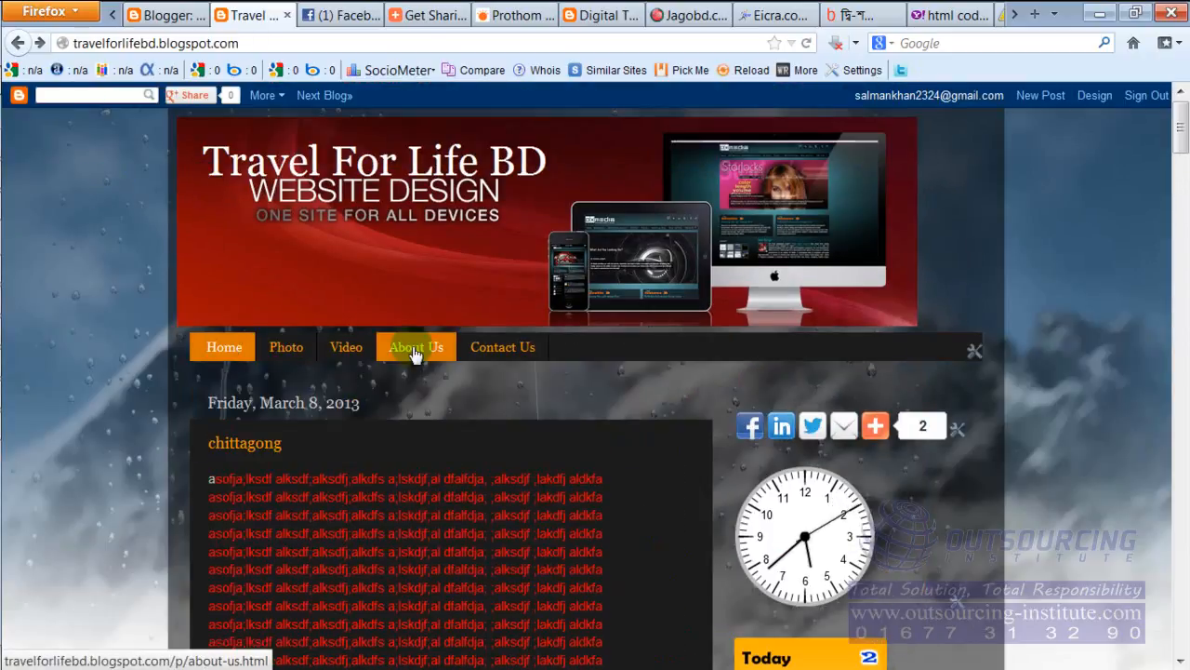
# Step: Return to the Blogger dashboard, look through the Pages list, and open the blog's published comments
pyautogui.click(162, 15)
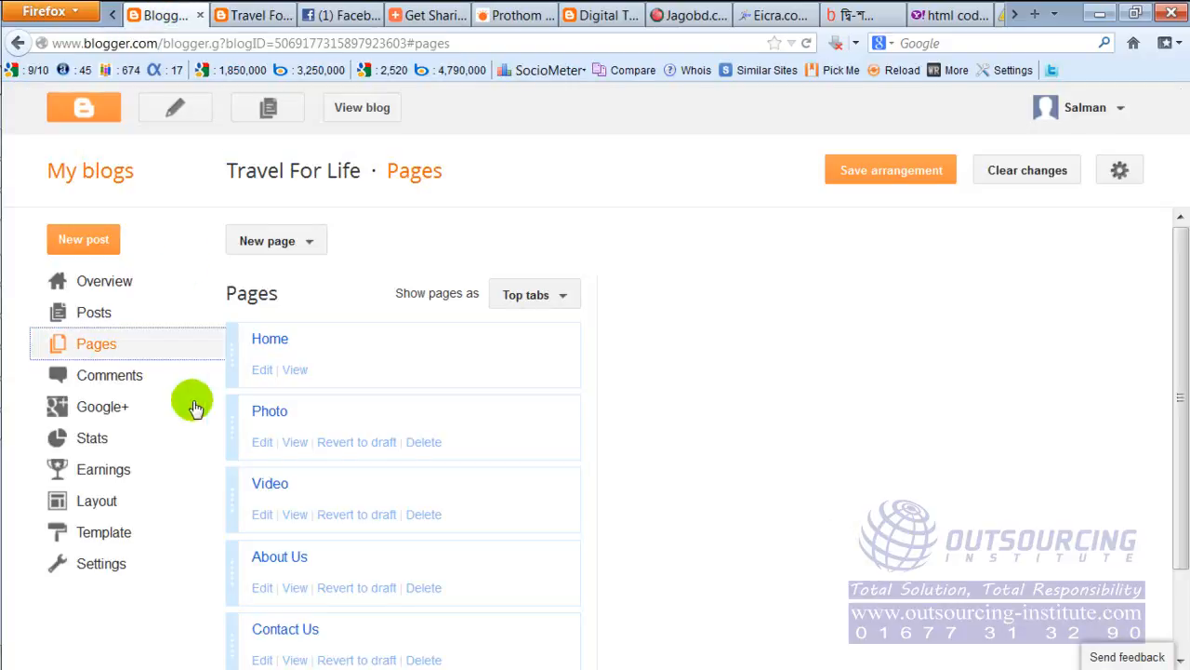
pyautogui.scroll(-2, 330, 372)
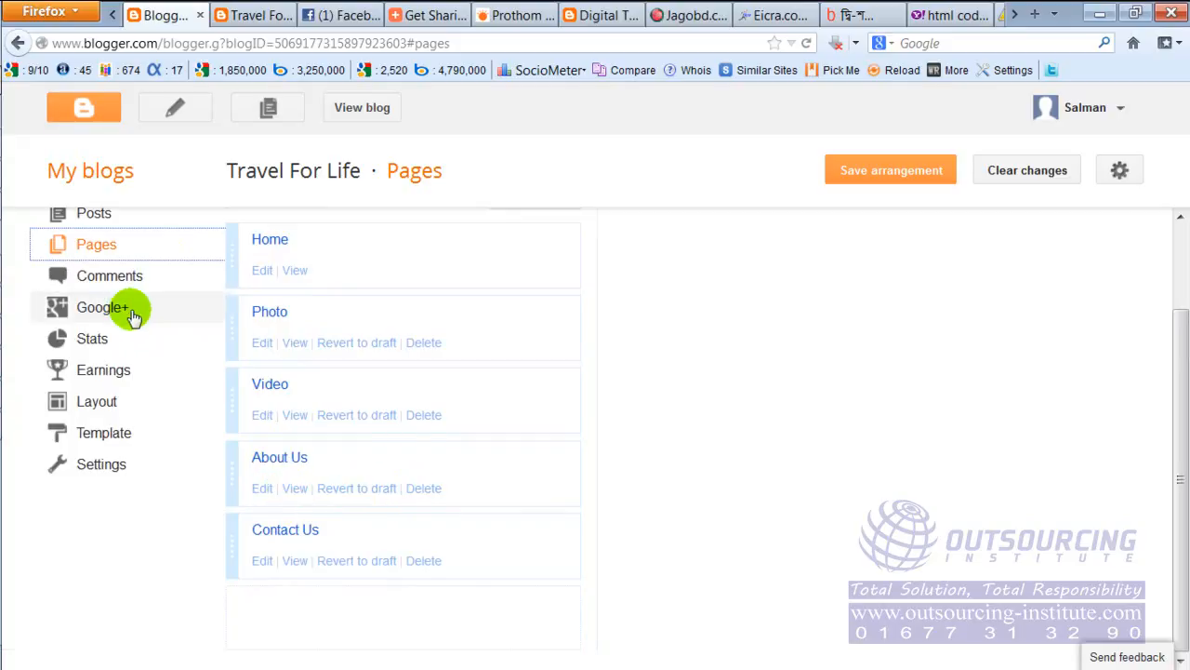
pyautogui.scroll(1, 168, 324)
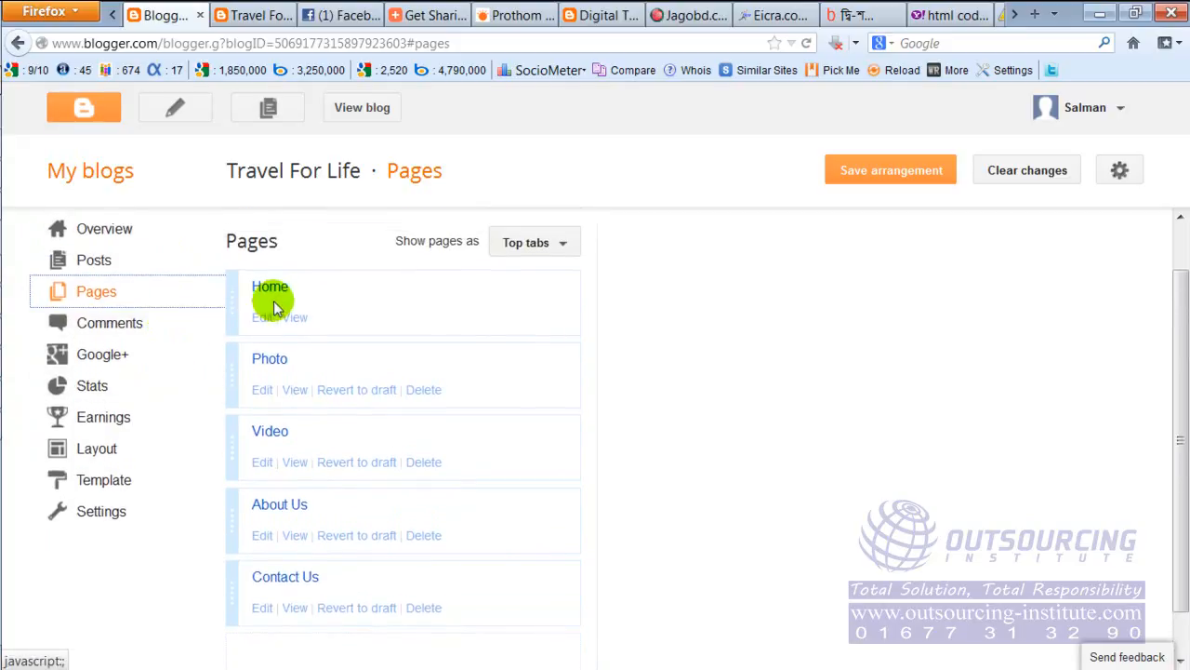
pyautogui.click(83, 326)
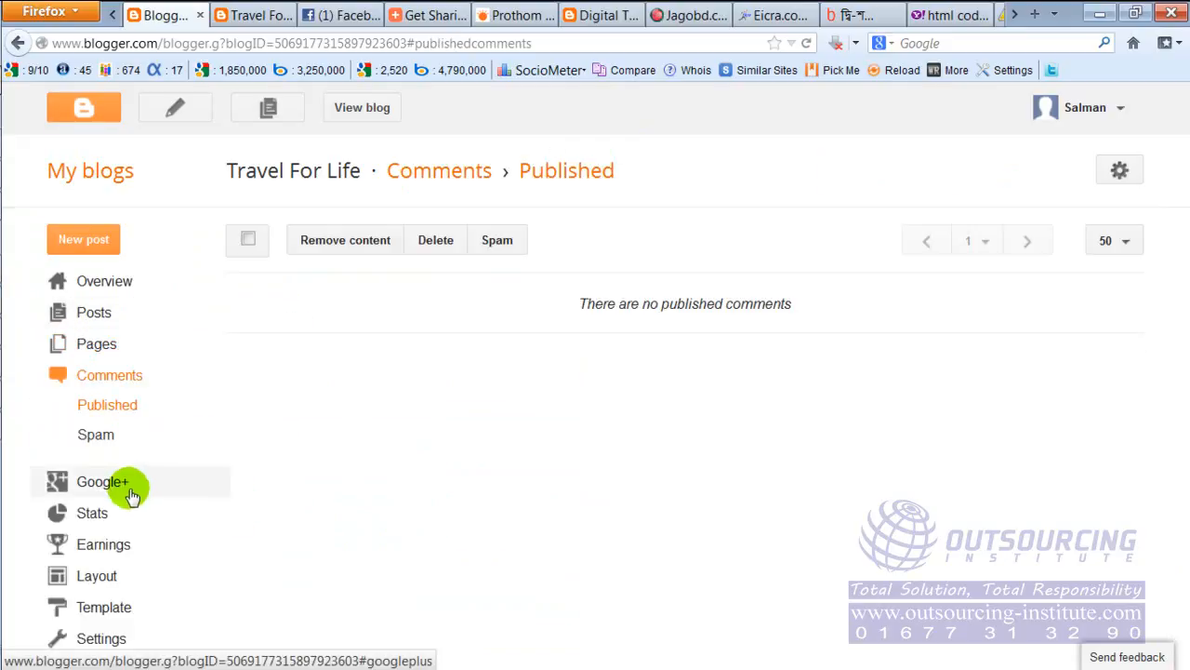
# Step: Open the blog's Stats overview and examine its pageviews, posts, traffic sources and audience sections
pyautogui.click(89, 516)
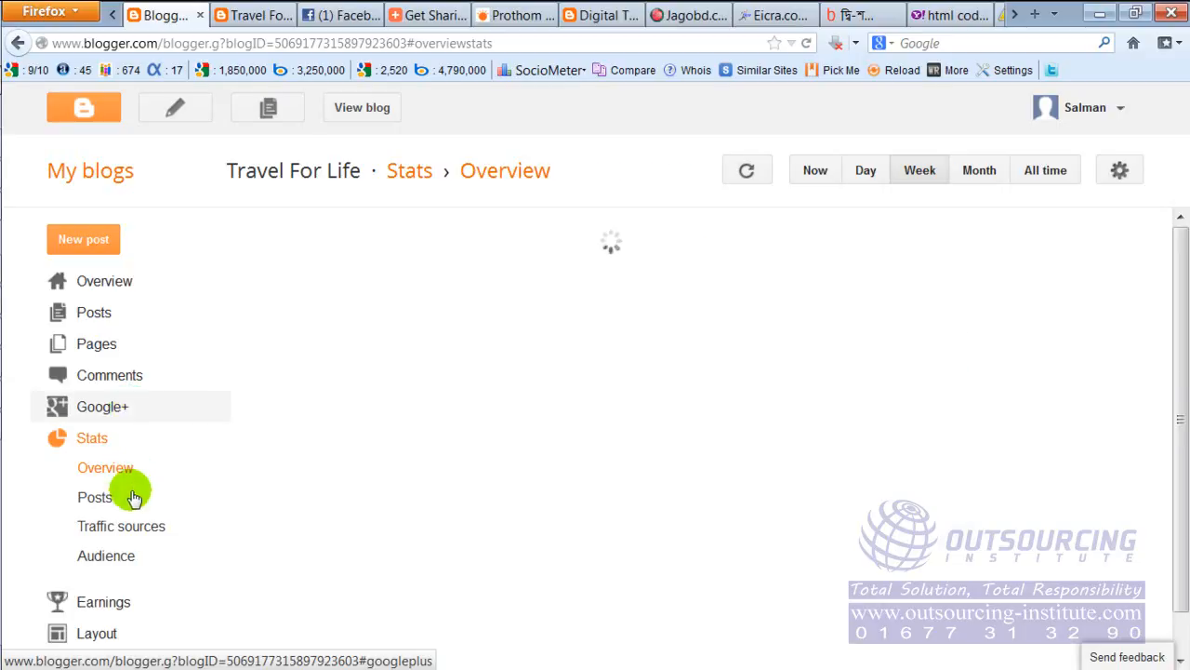
pyautogui.scroll(-2, 149, 476)
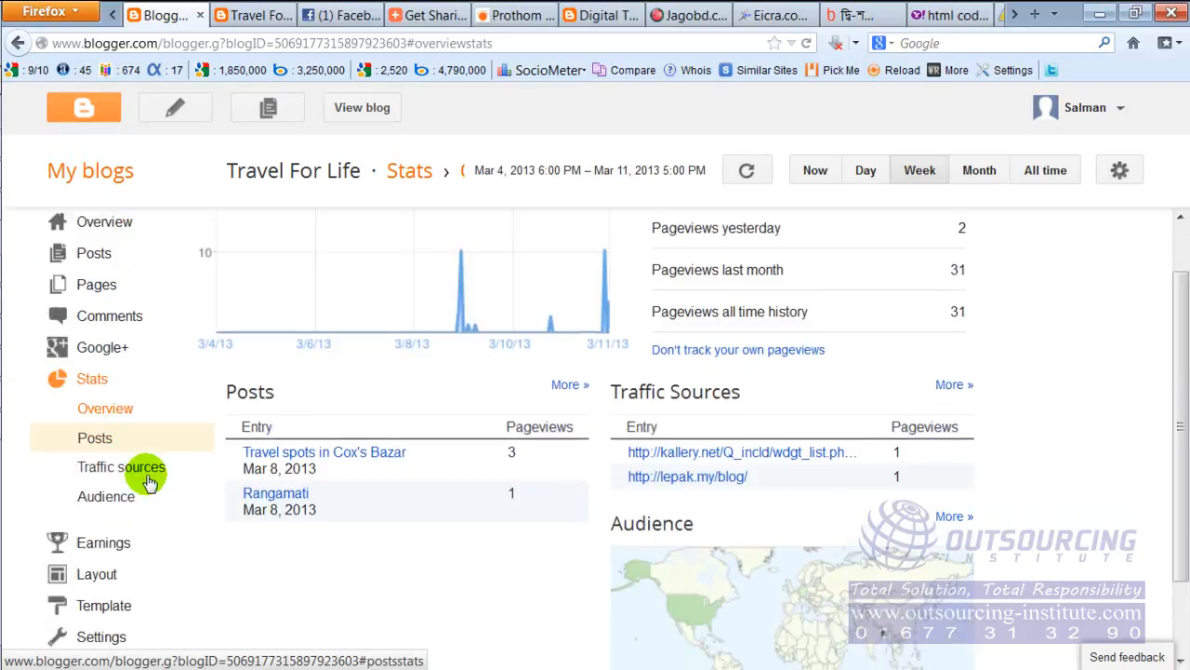
pyautogui.scroll(-1, 148, 479)
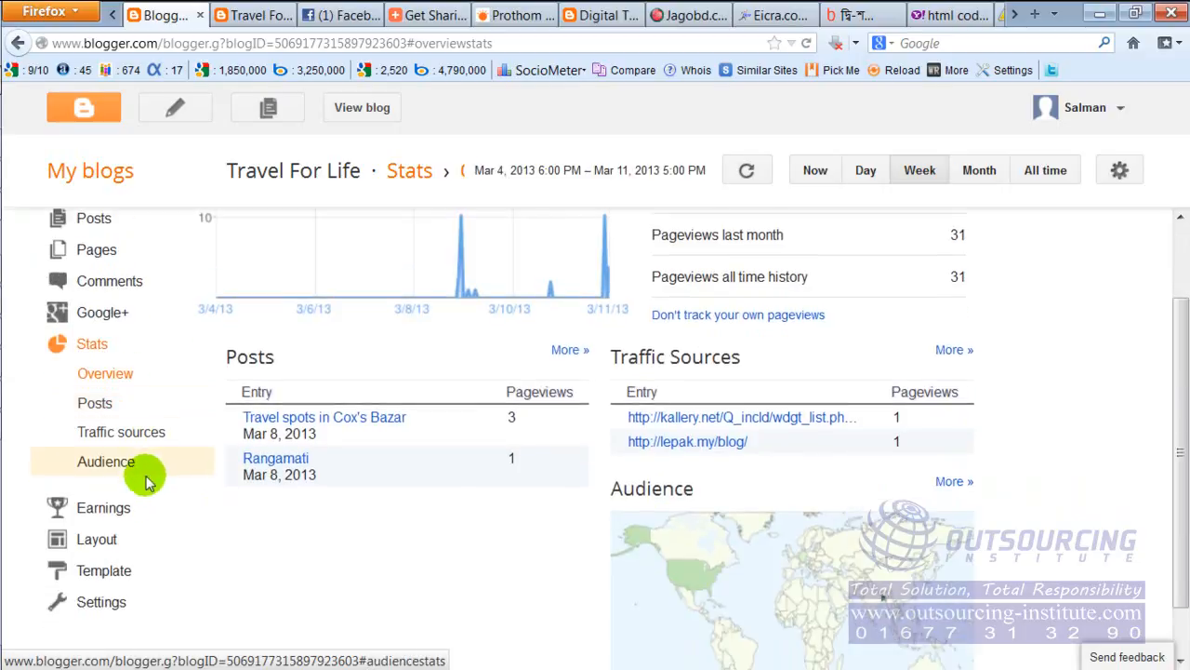
# Step: Open the blog's Earnings page and examine the Google AdSense and Google Affiliate Ads information
pyautogui.click(84, 510)
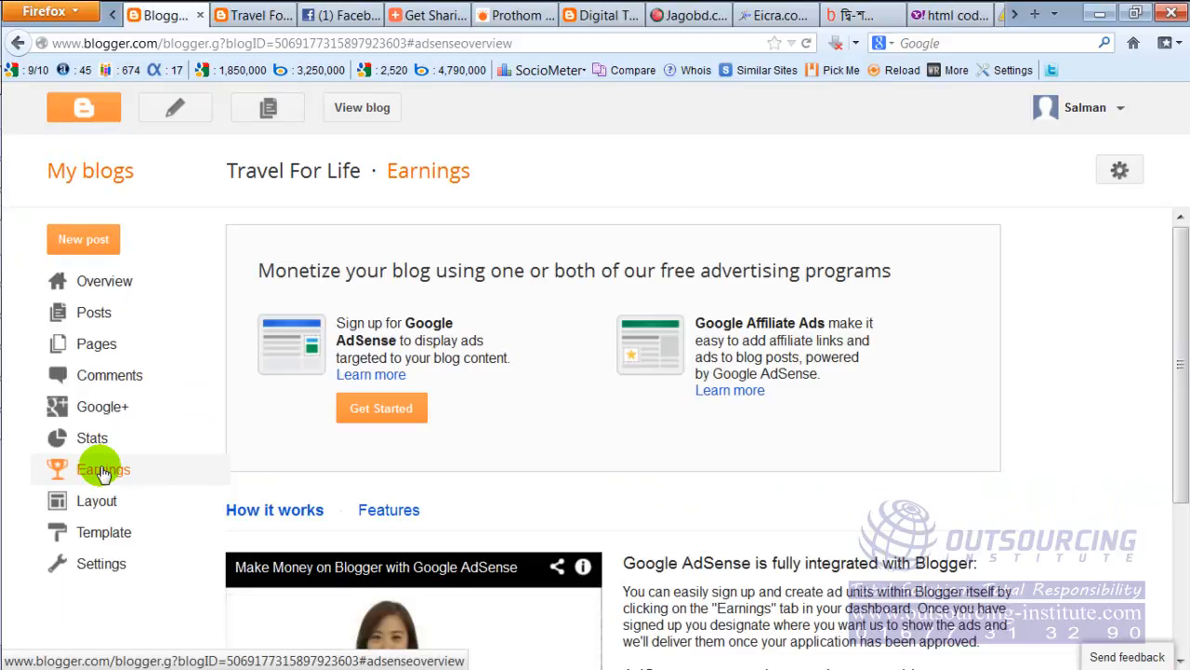
pyautogui.scroll(-2, 260, 457)
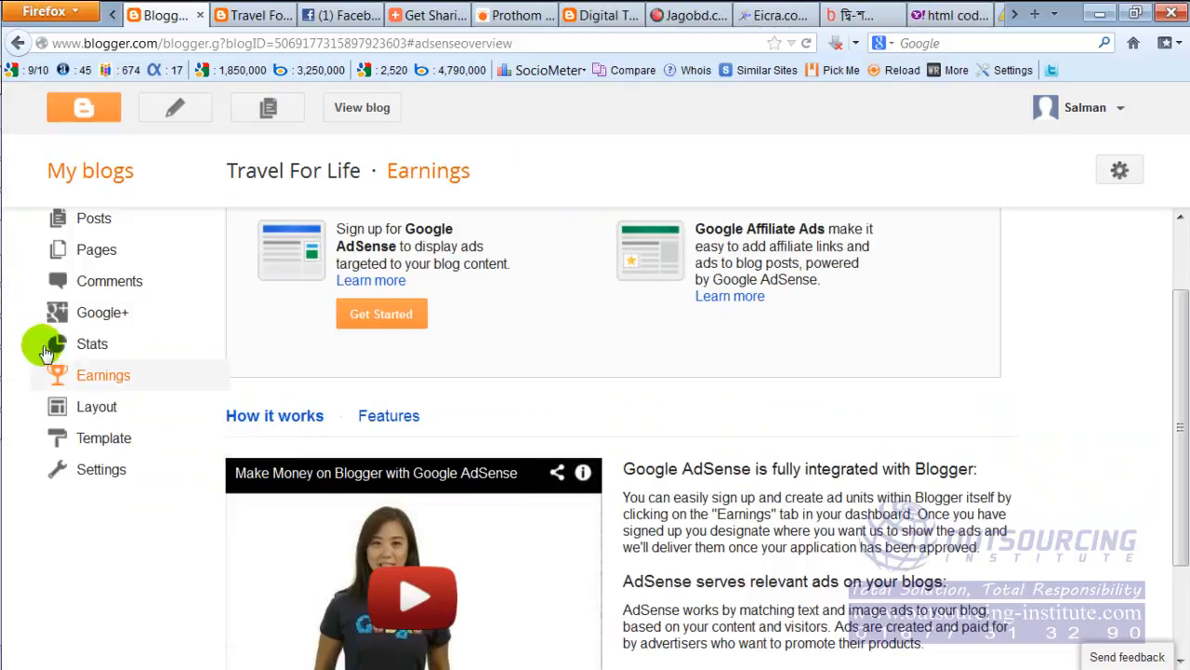
pyautogui.scroll(2, 90, 364)
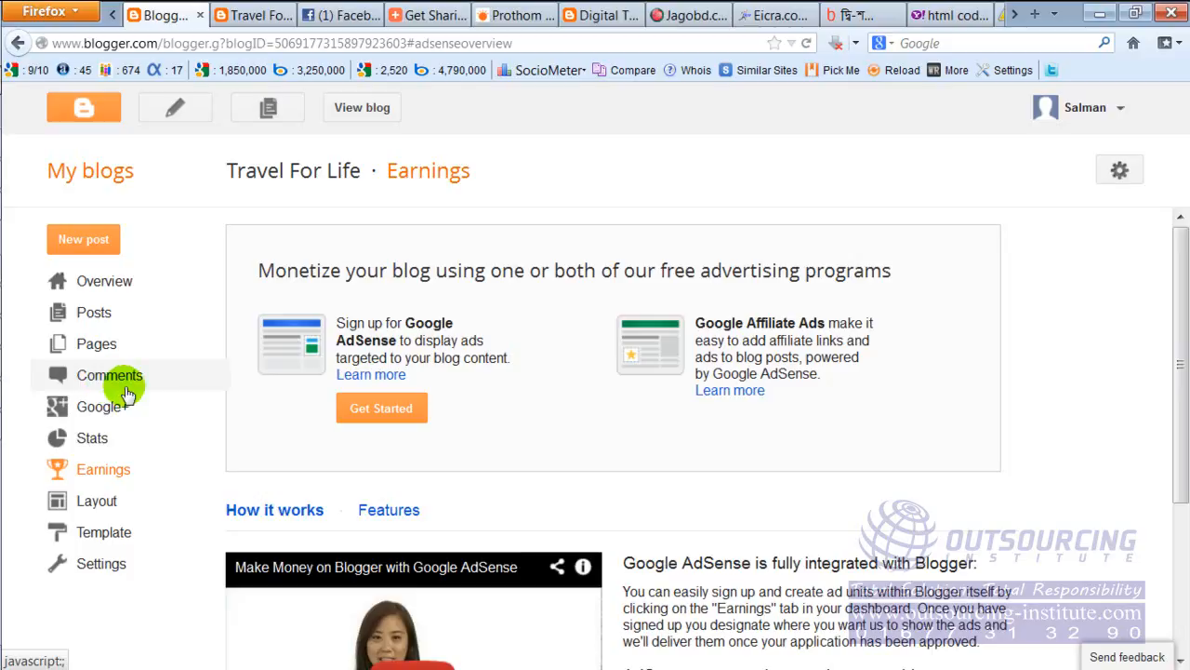
# Step: Switch to Paint to review the Part 2 (Advanced) blog design checklist, and return to Firefox
pyautogui.click(18, 337)
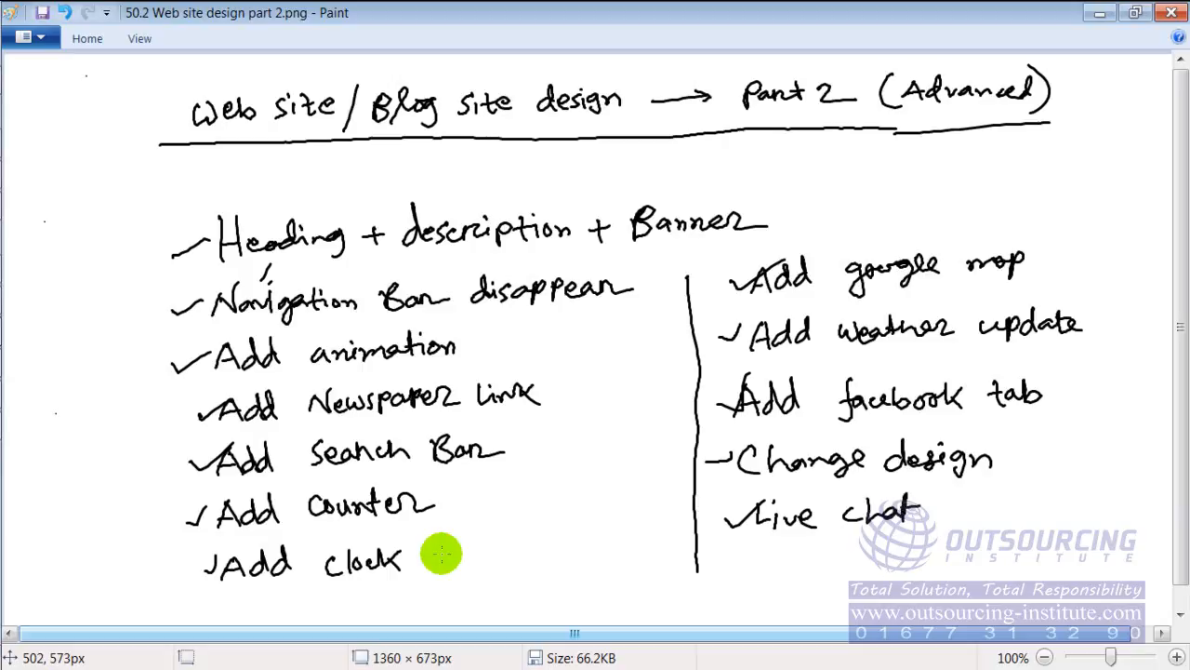
pyautogui.moveTo(4, 423)
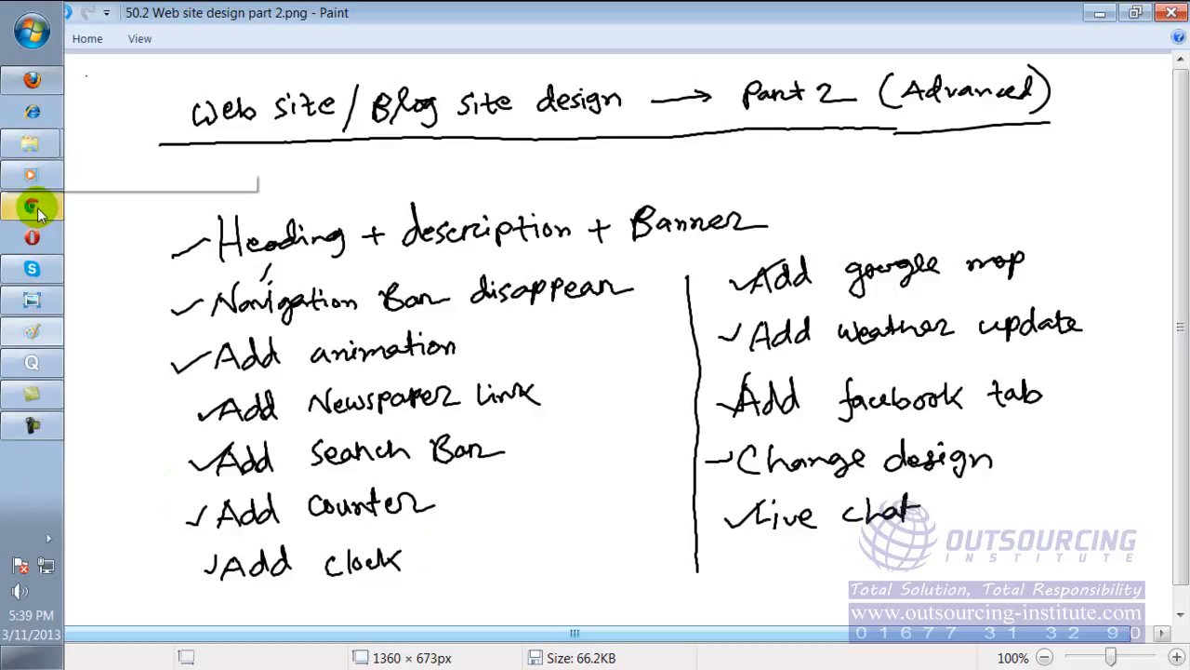
pyautogui.click(31, 79)
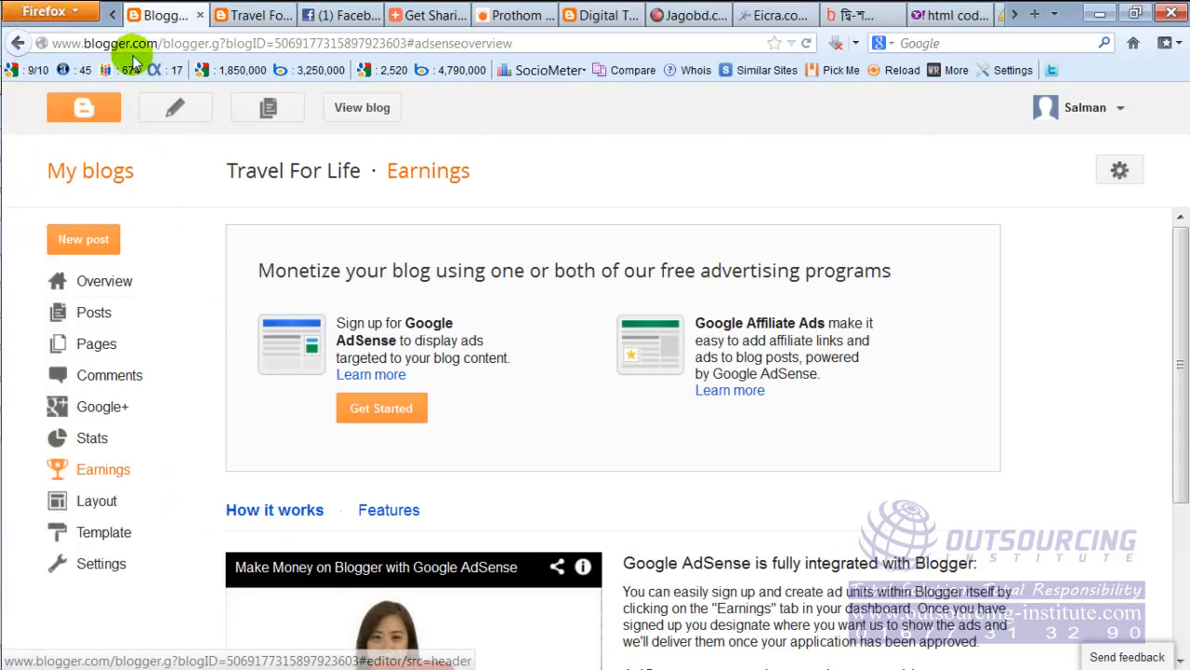
# Step: View the live Travel For Life BD blog and highlight the blogspot part of its web address
pyautogui.click(251, 17)
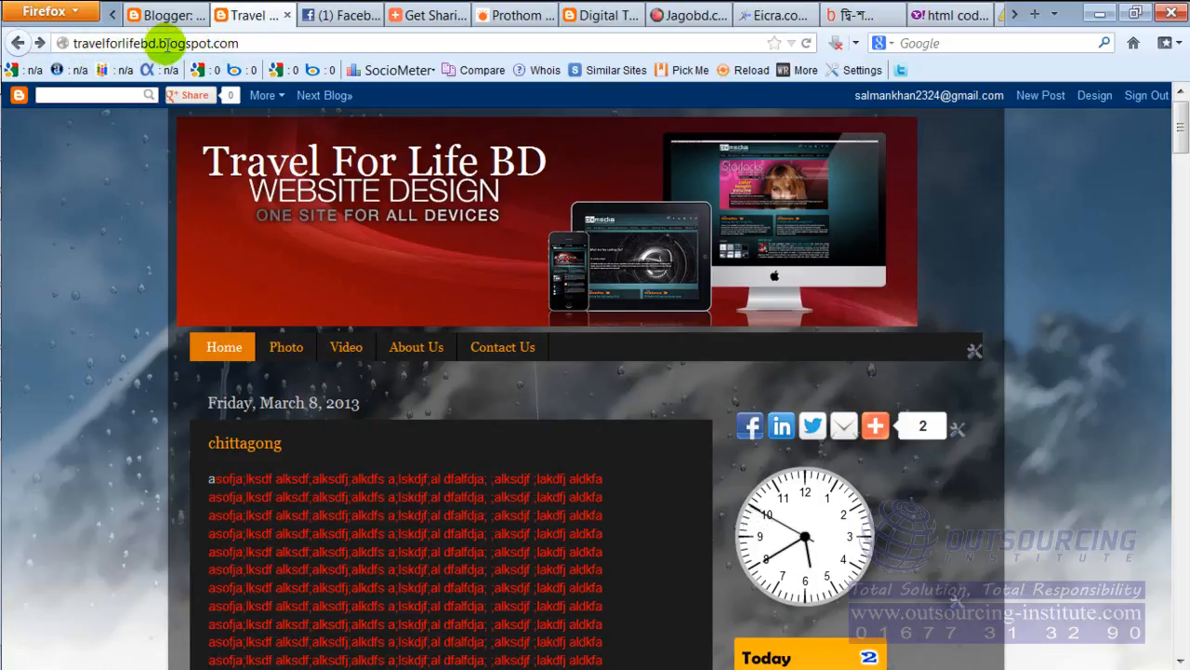
pyautogui.moveTo(159, 43); pyautogui.dragTo(197, 46)
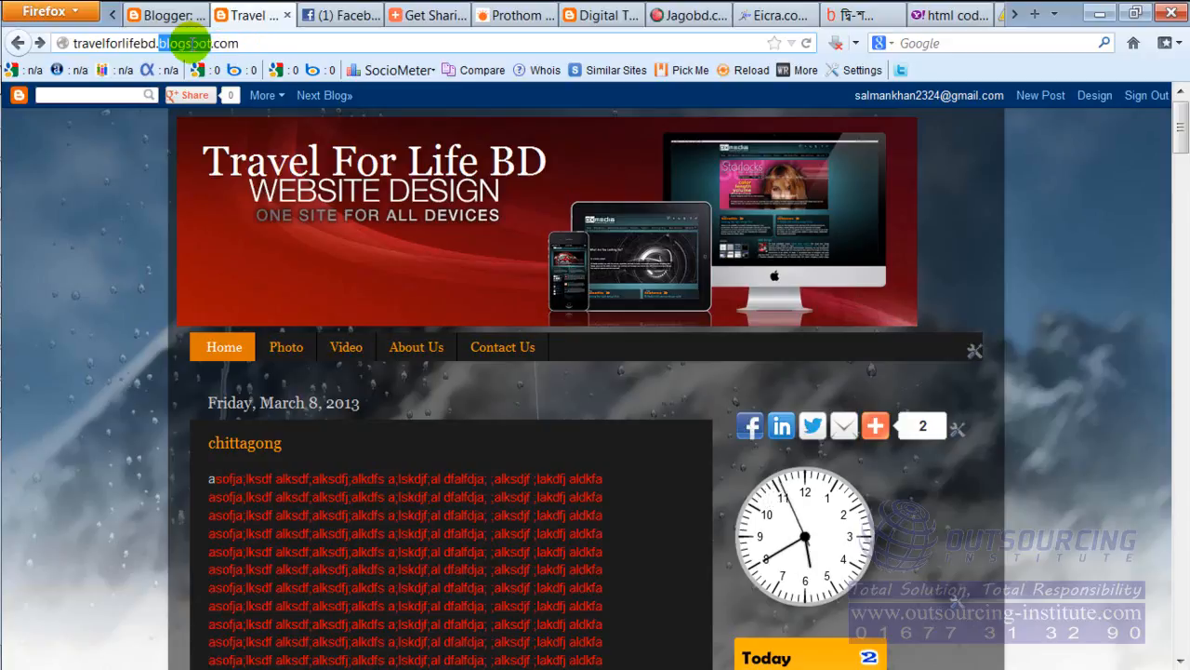
pyautogui.click(249, 45)
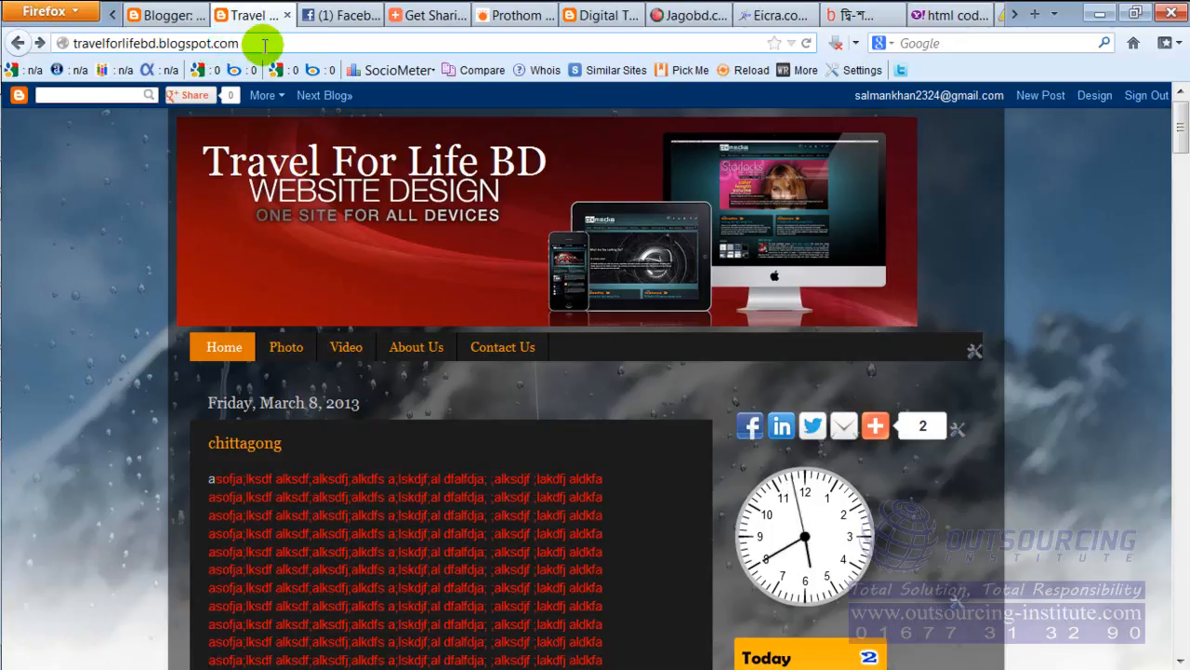